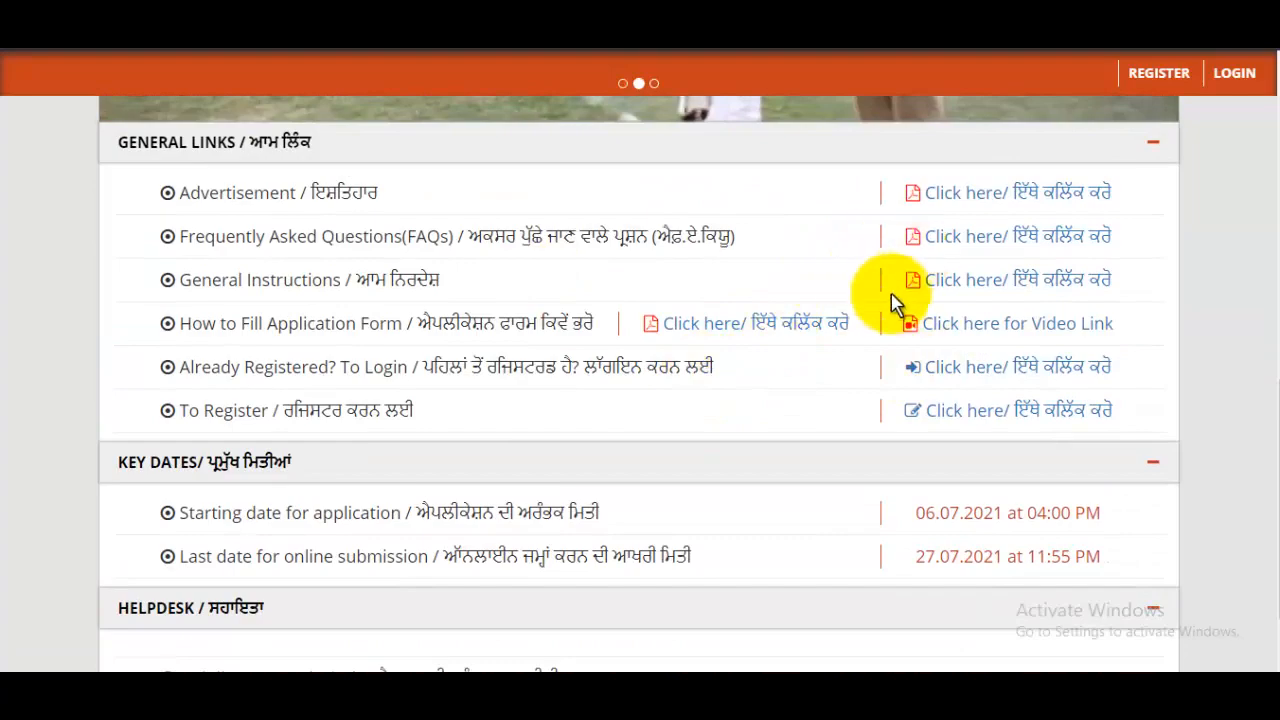
- Go to the REGISTER page and scroll to the 'Register to get User ID and Password' form
scroll(891, 286, "down", 2)
scroll(891, 363, "up", 1)
scroll(891, 366, "up", 10)
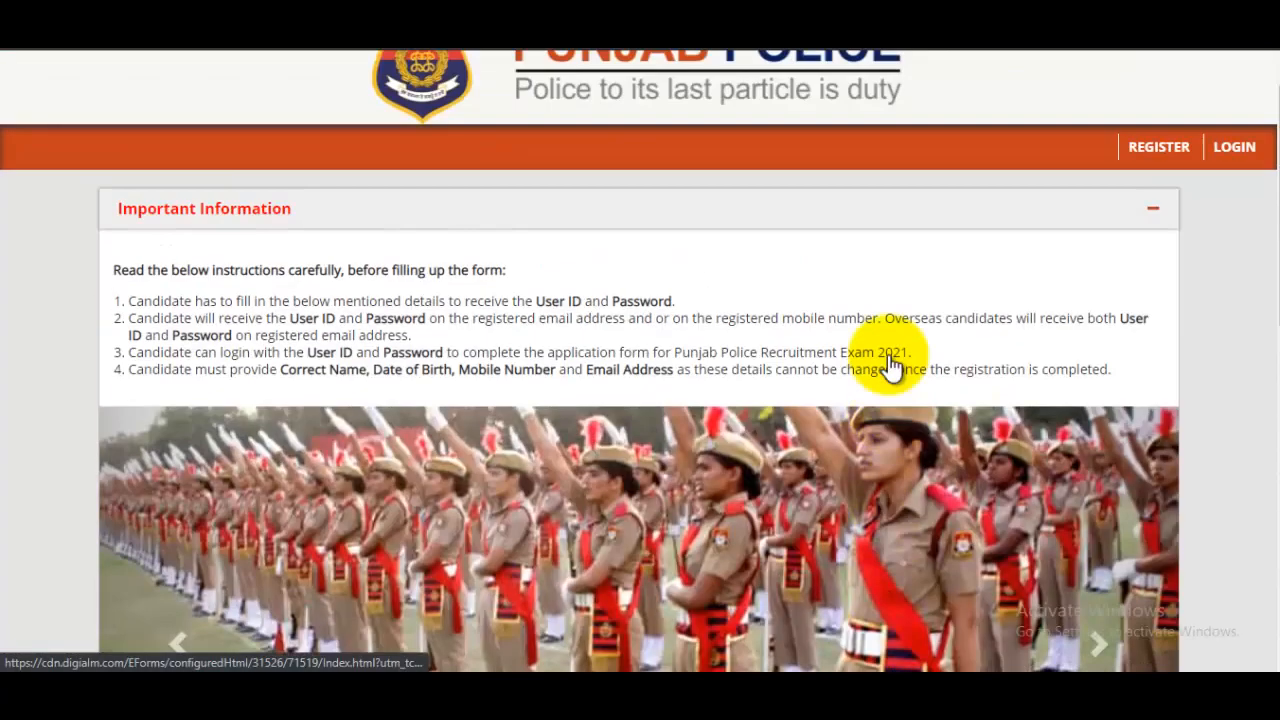
left_click(1175, 207)
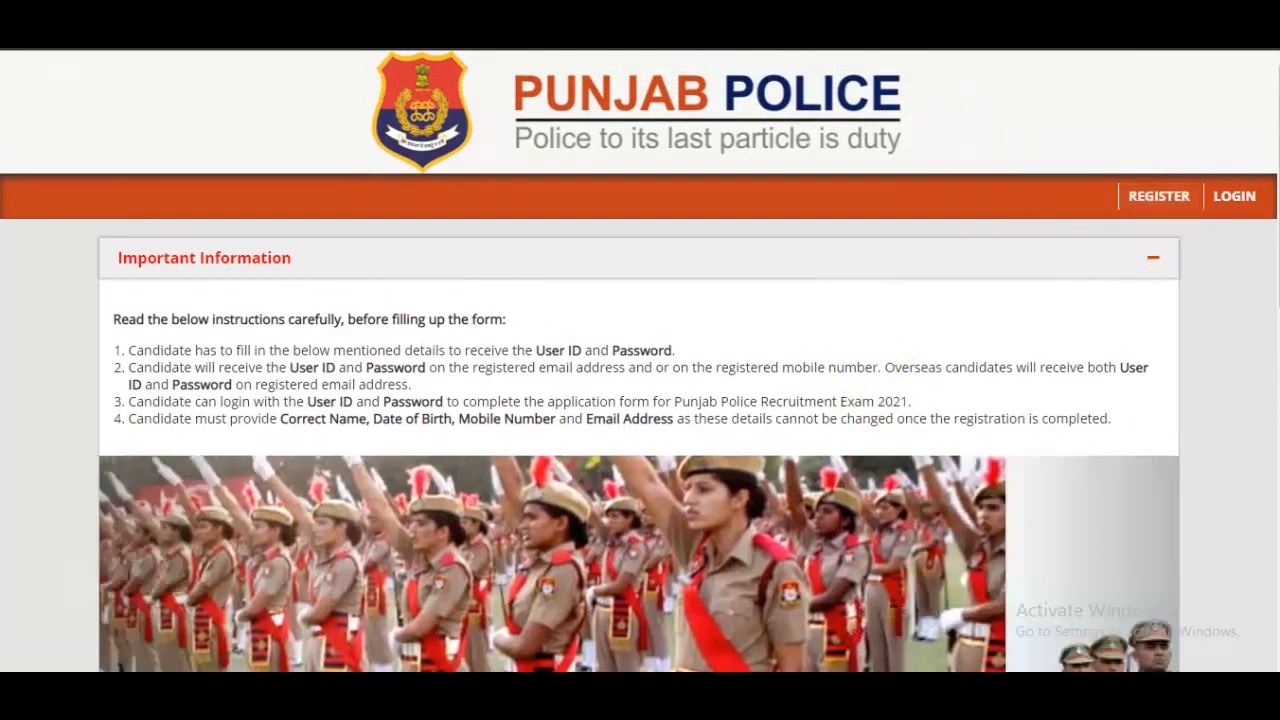
scroll(763, 300, "down", 5)
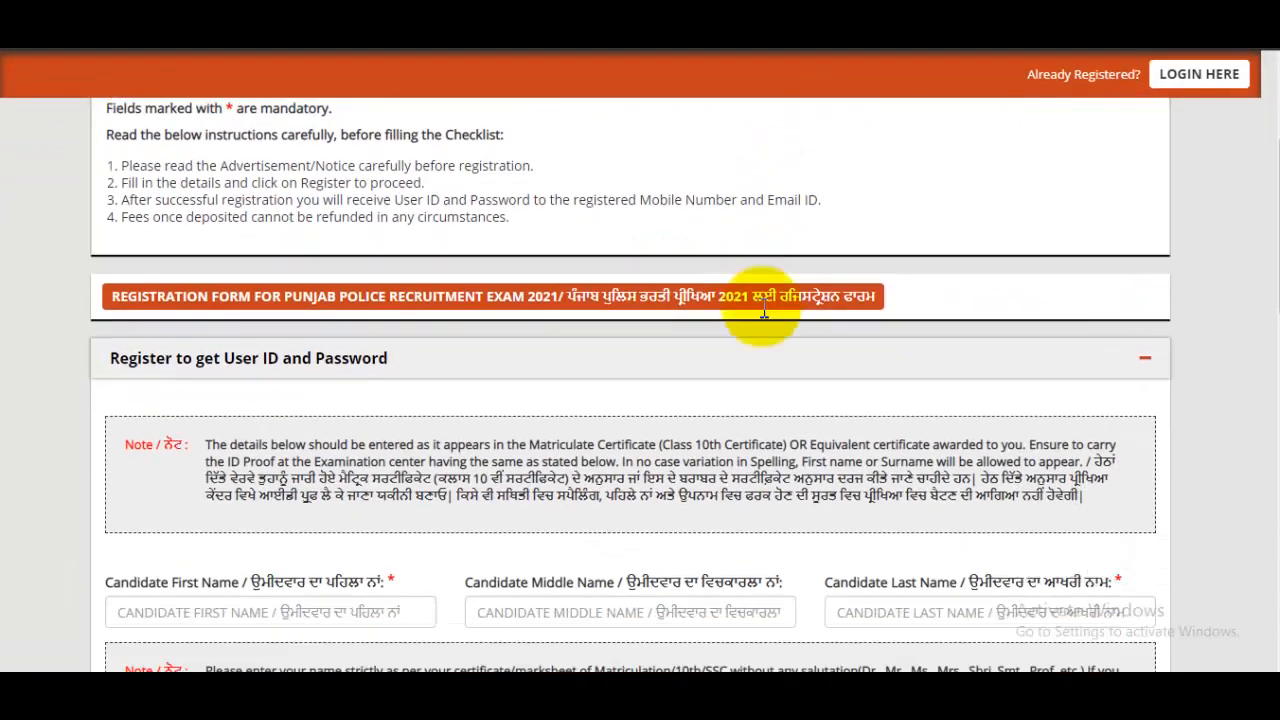
- Zoom in the page and enter the candidate's first and last name
key("ctrl+plus")
key("ctrl+plus")
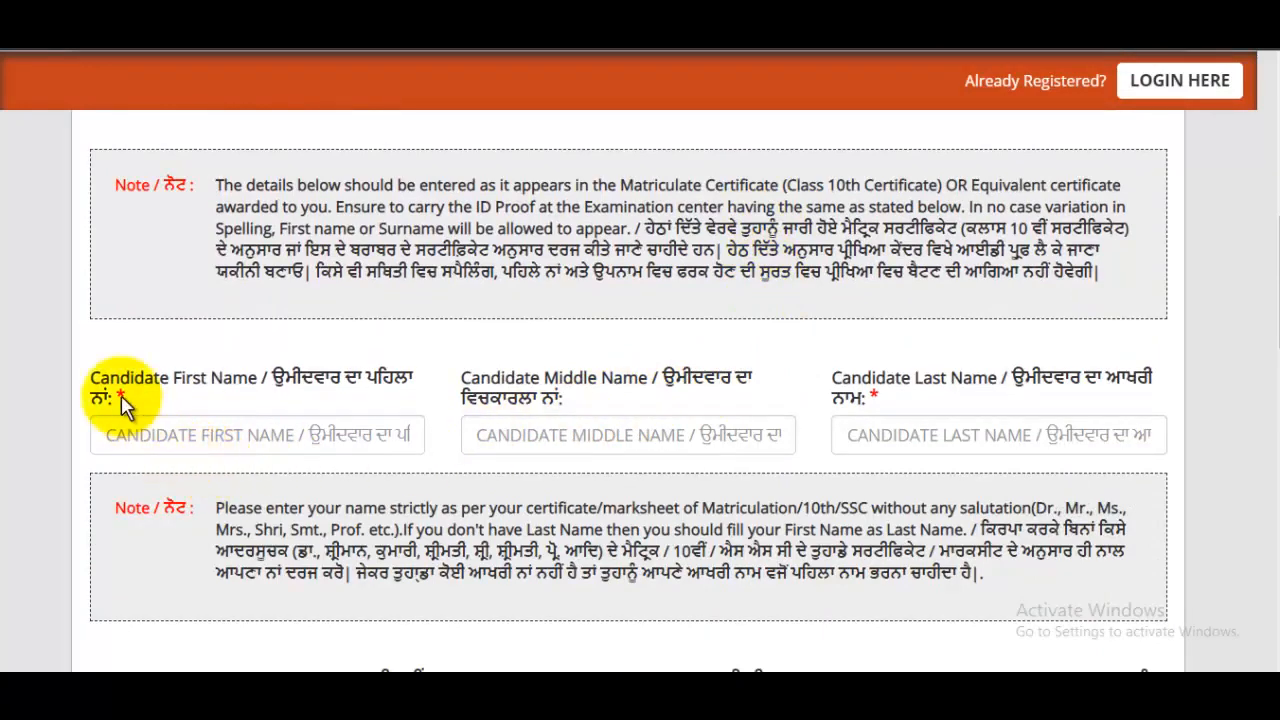
left_click_drag(143, 390, 257, 434)
left_click(257, 449)
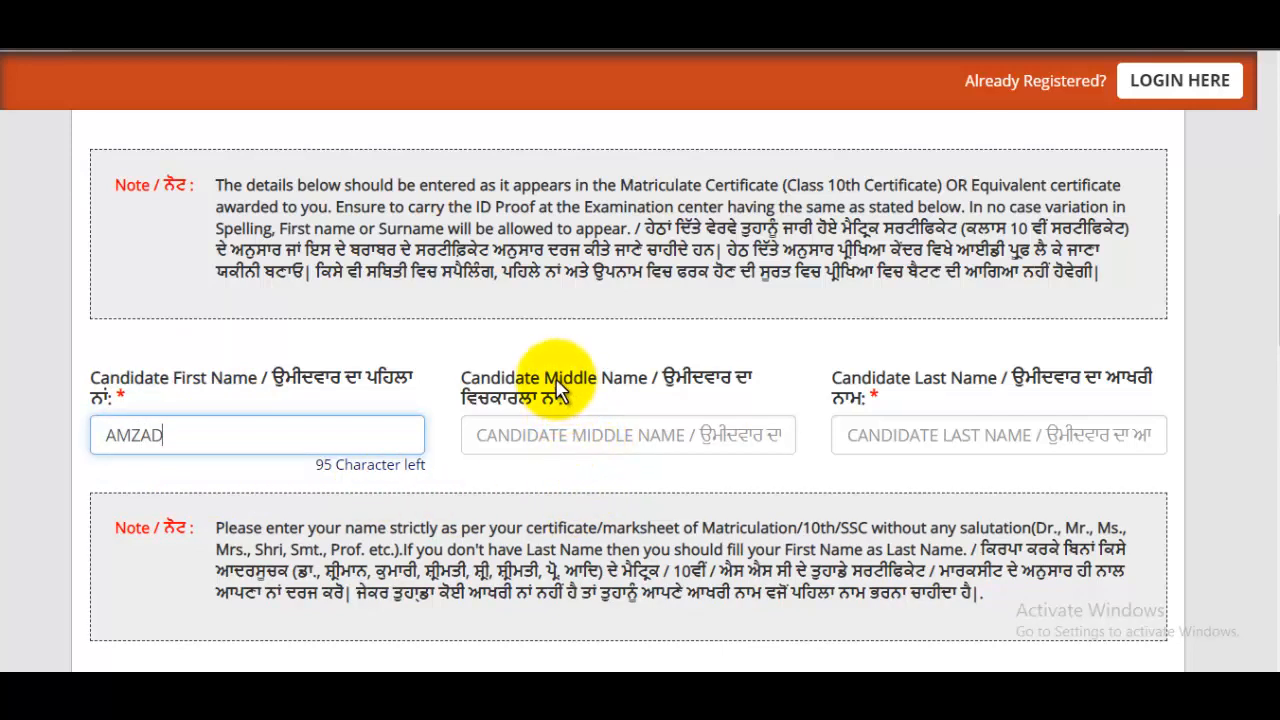
left_click_drag(558, 388, 629, 371)
left_click(947, 443)
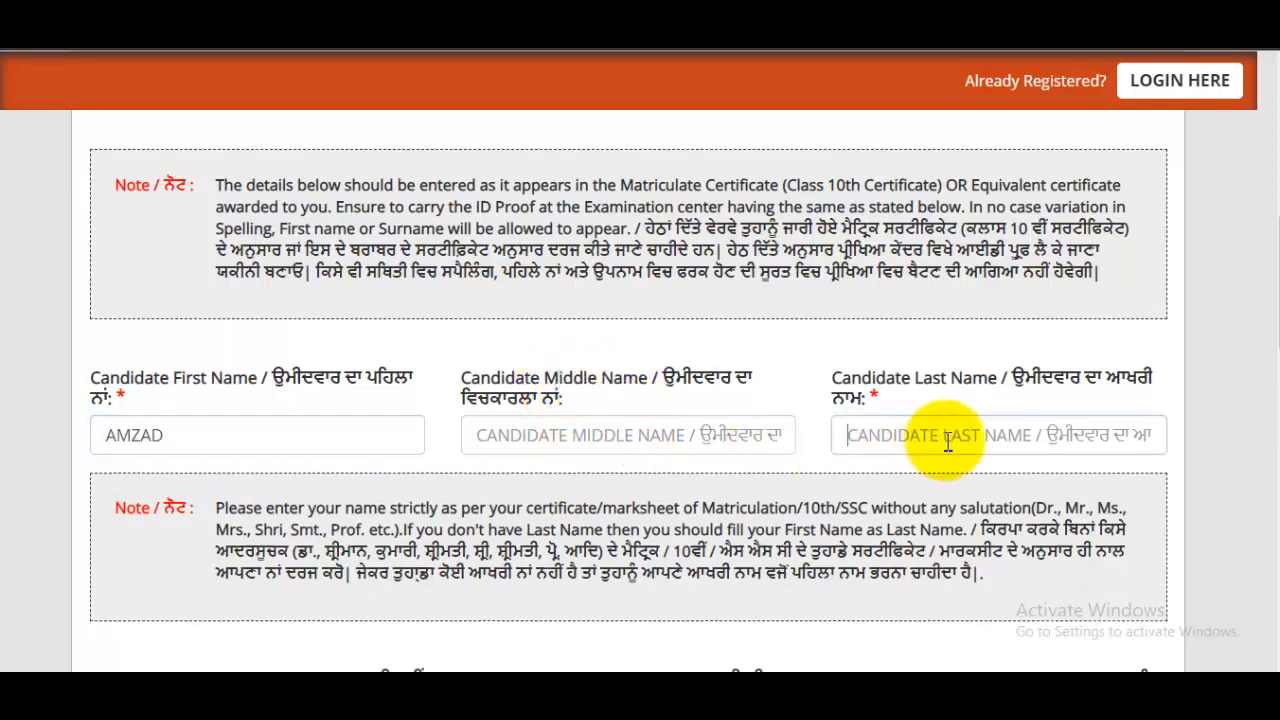
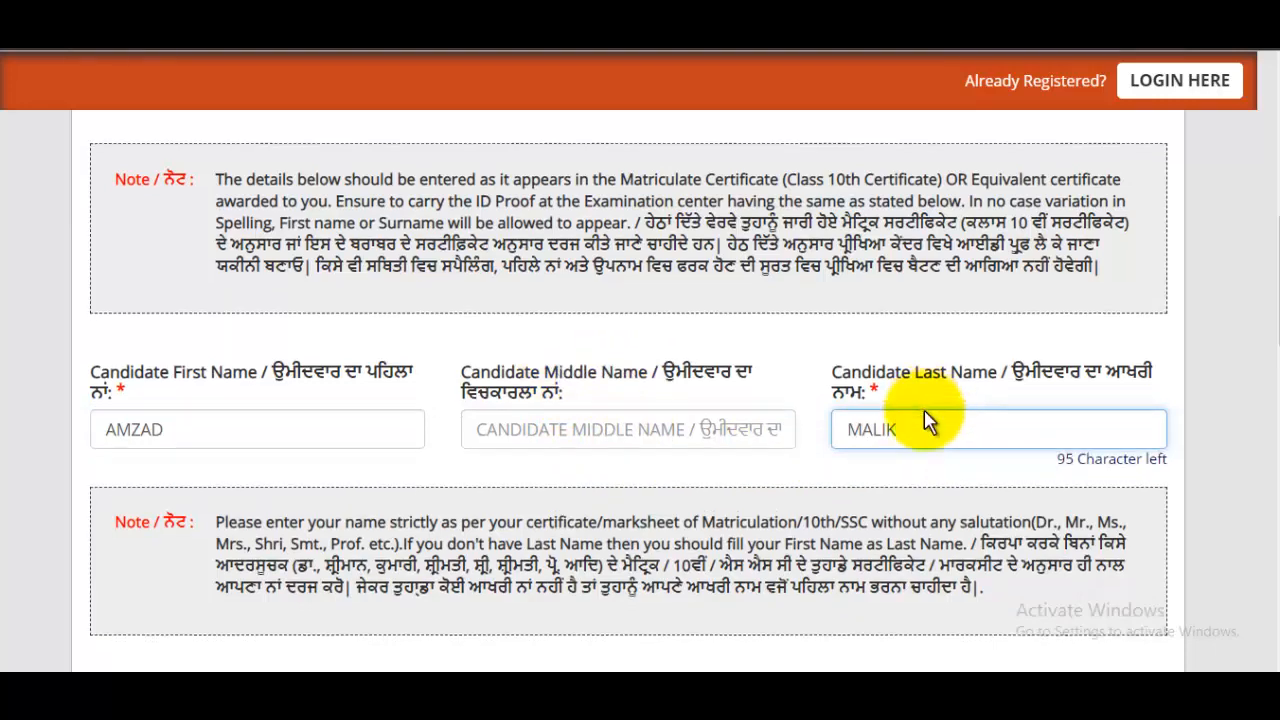
scroll(900, 410, "down", 5)
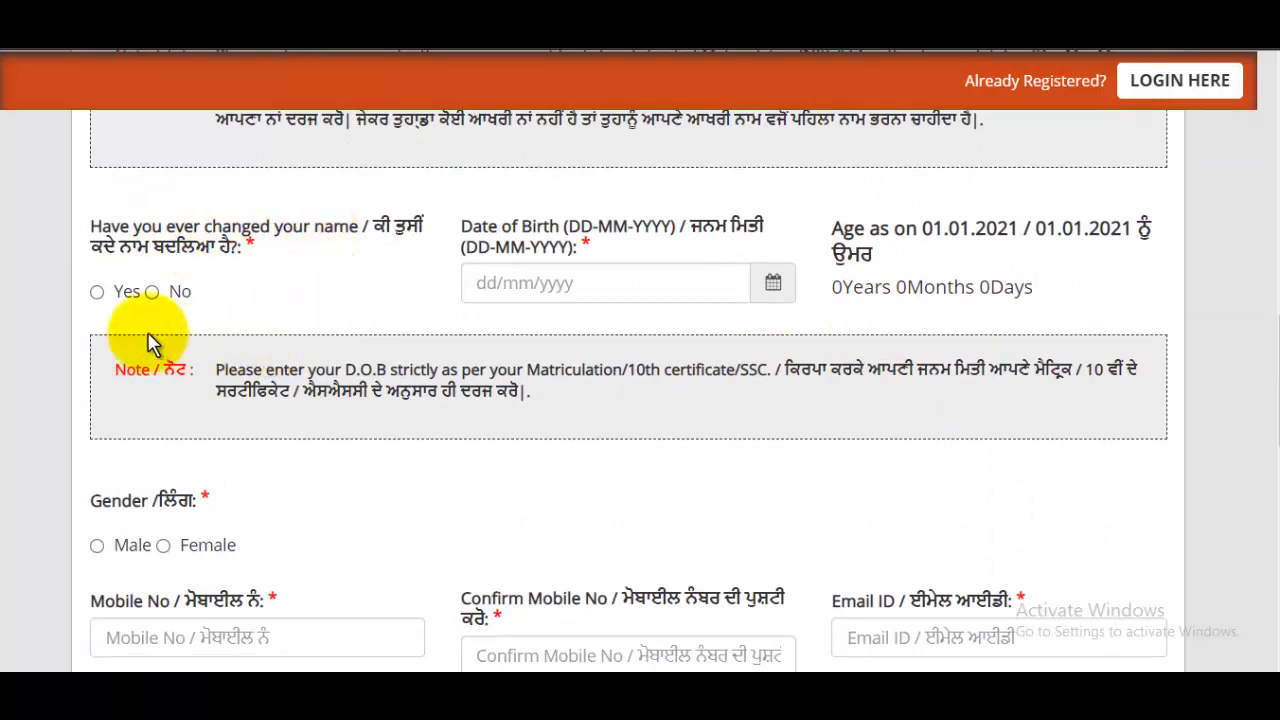
- Answer No to name change and pick 2 May 1997 as date of birth
left_click(152, 291)
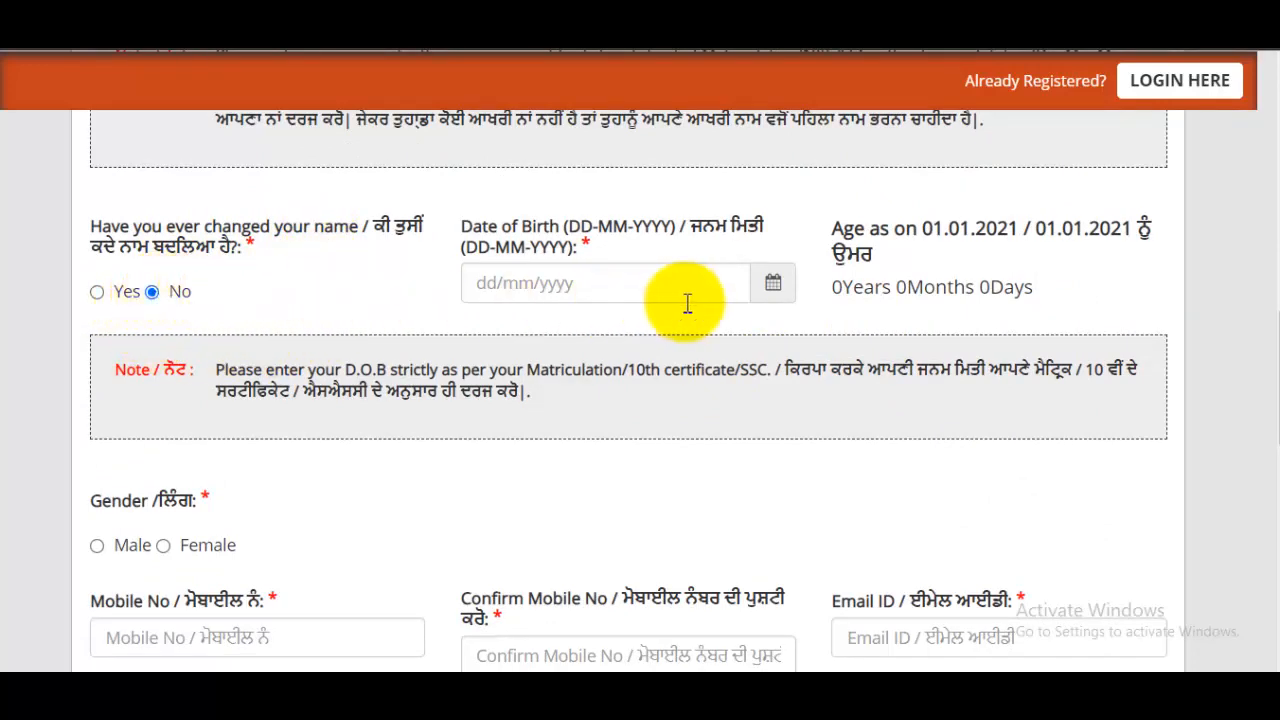
left_click(763, 283)
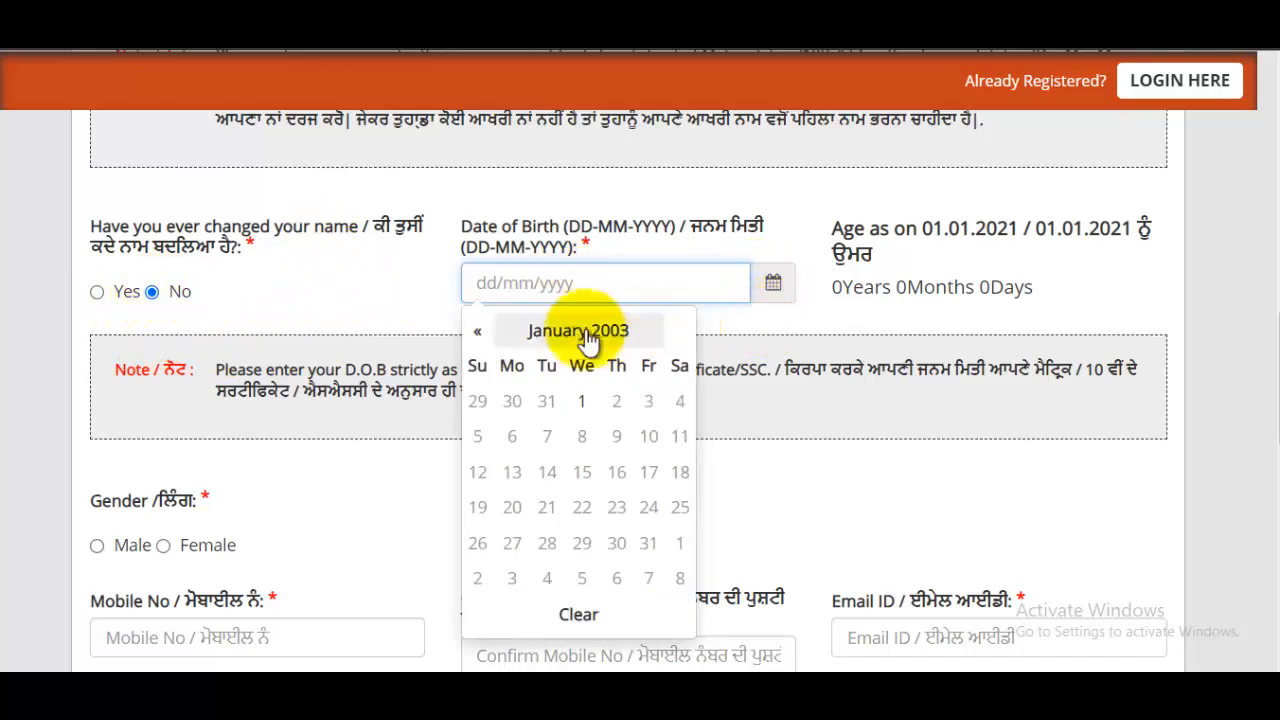
left_click(584, 330)
left_click(584, 331)
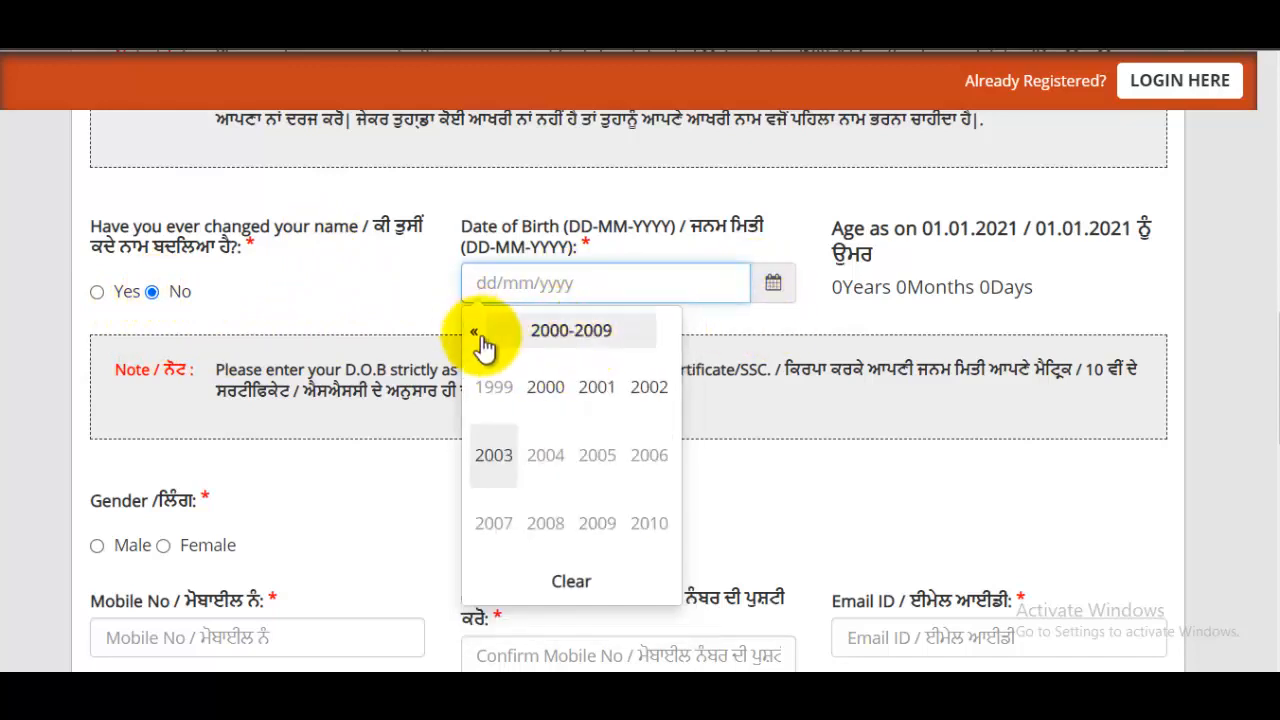
left_click(476, 338)
left_click(493, 523)
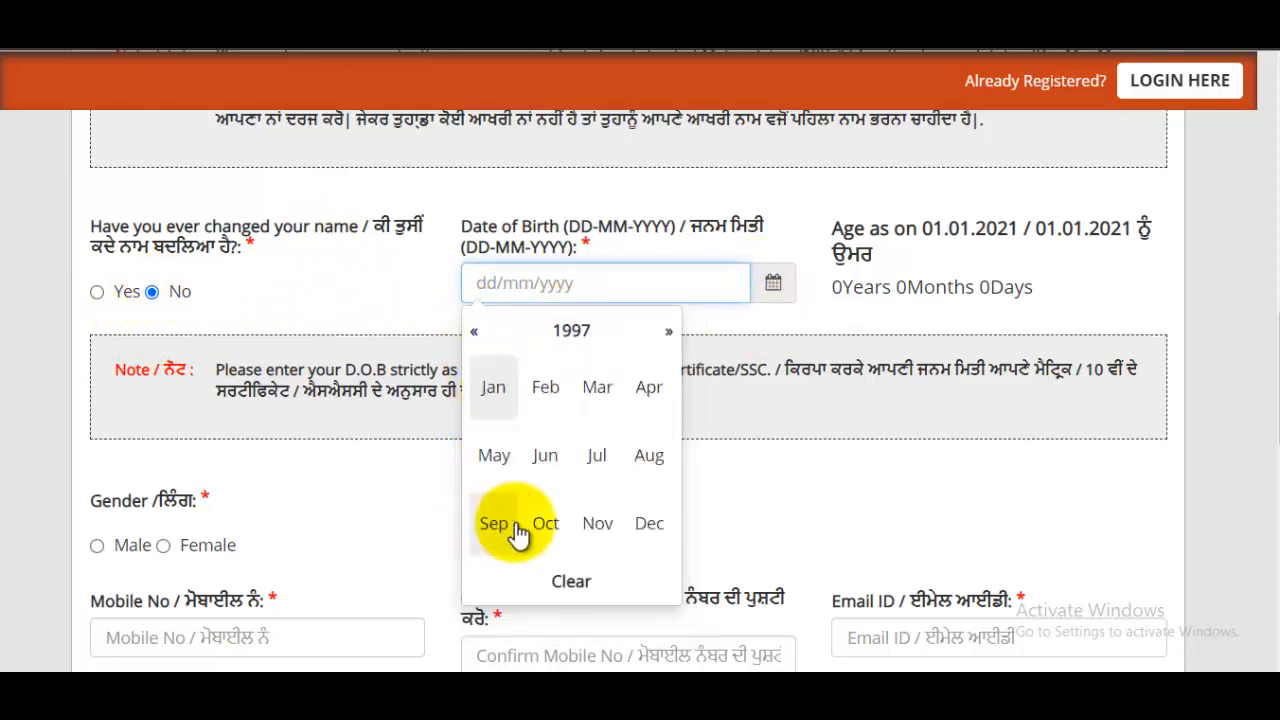
left_click(494, 455)
left_click(648, 401)
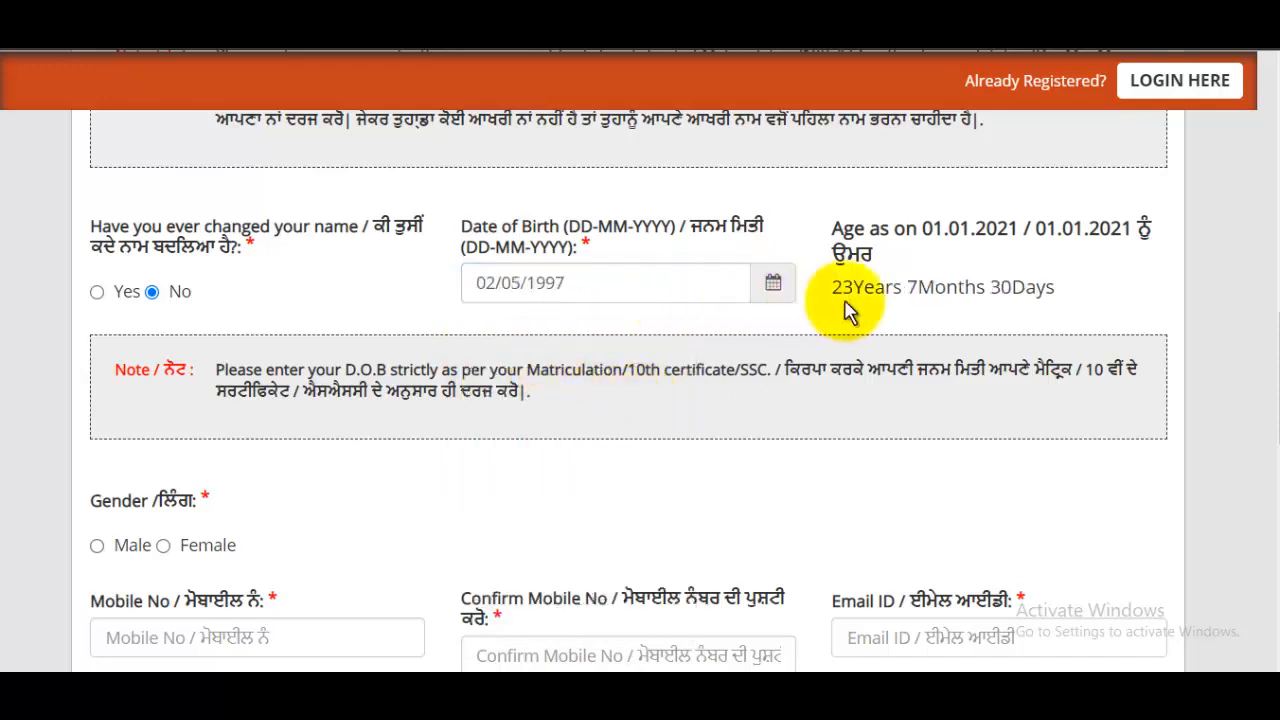
- Select Male as gender and fill the mobile number and its confirmation fields
scroll(830, 336, "down", 1)
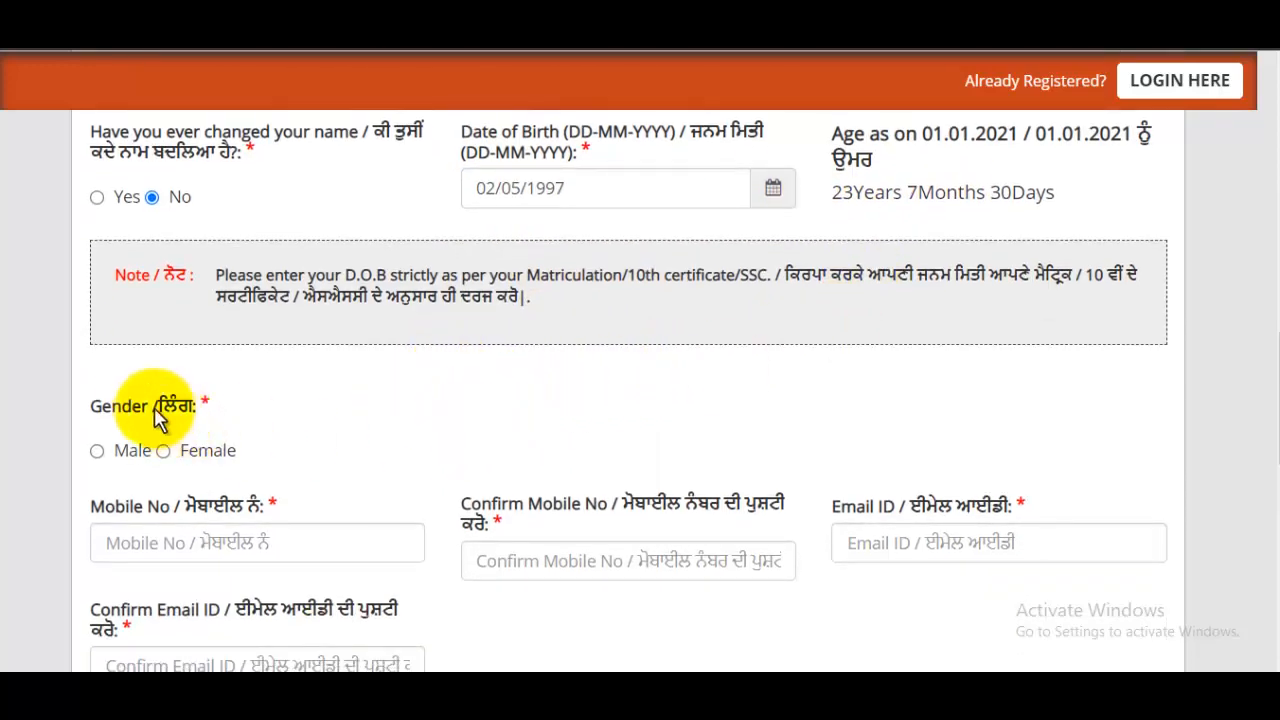
left_click(97, 451)
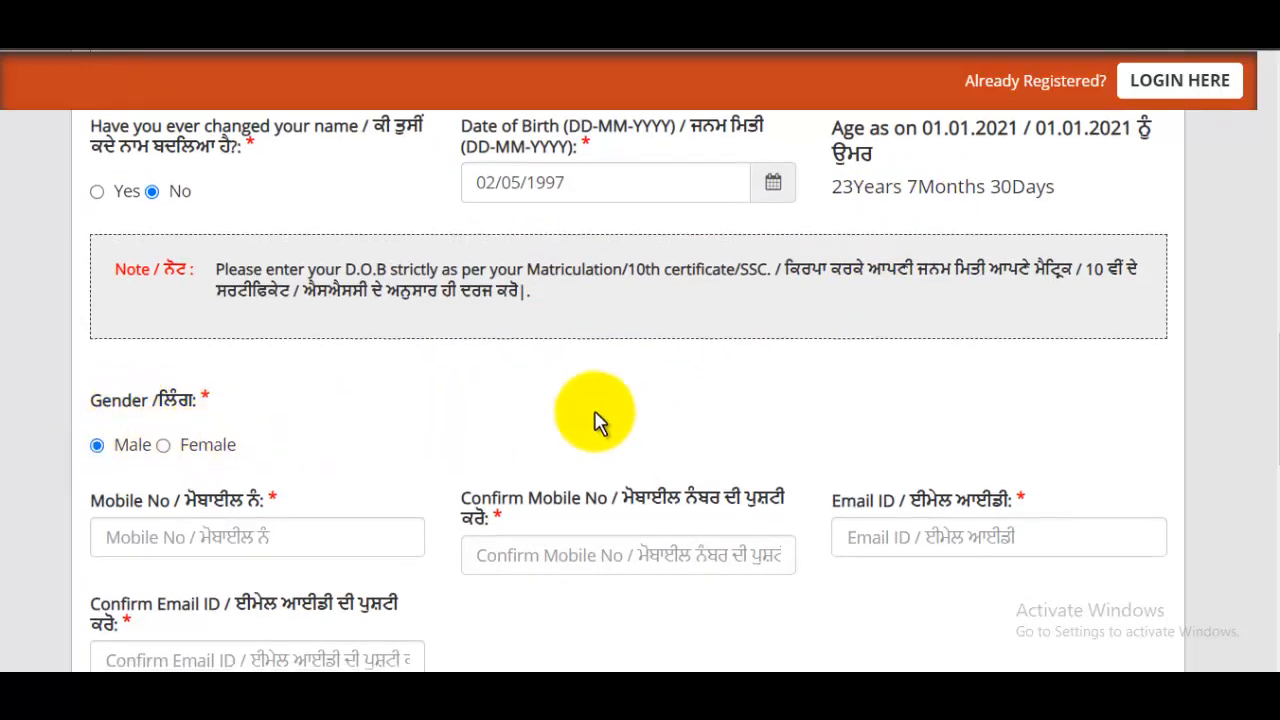
scroll(594, 423, "down", 1)
left_click(250, 452)
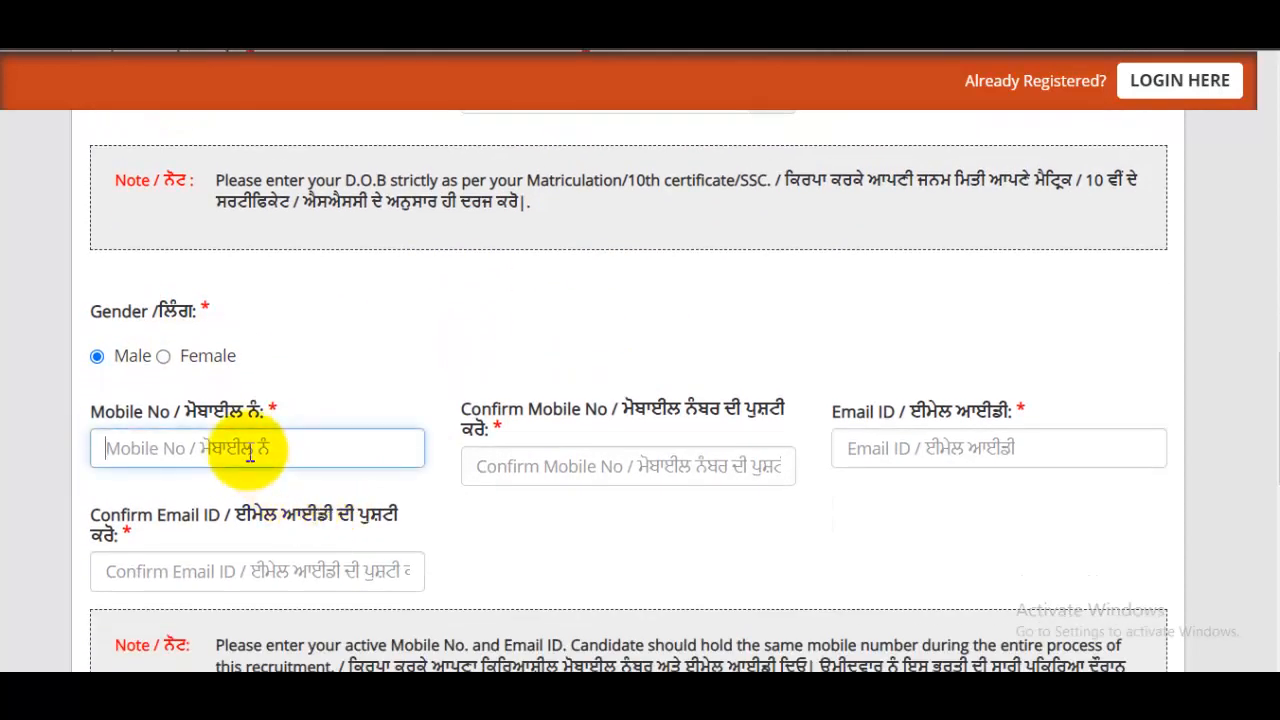
left_click(588, 465)
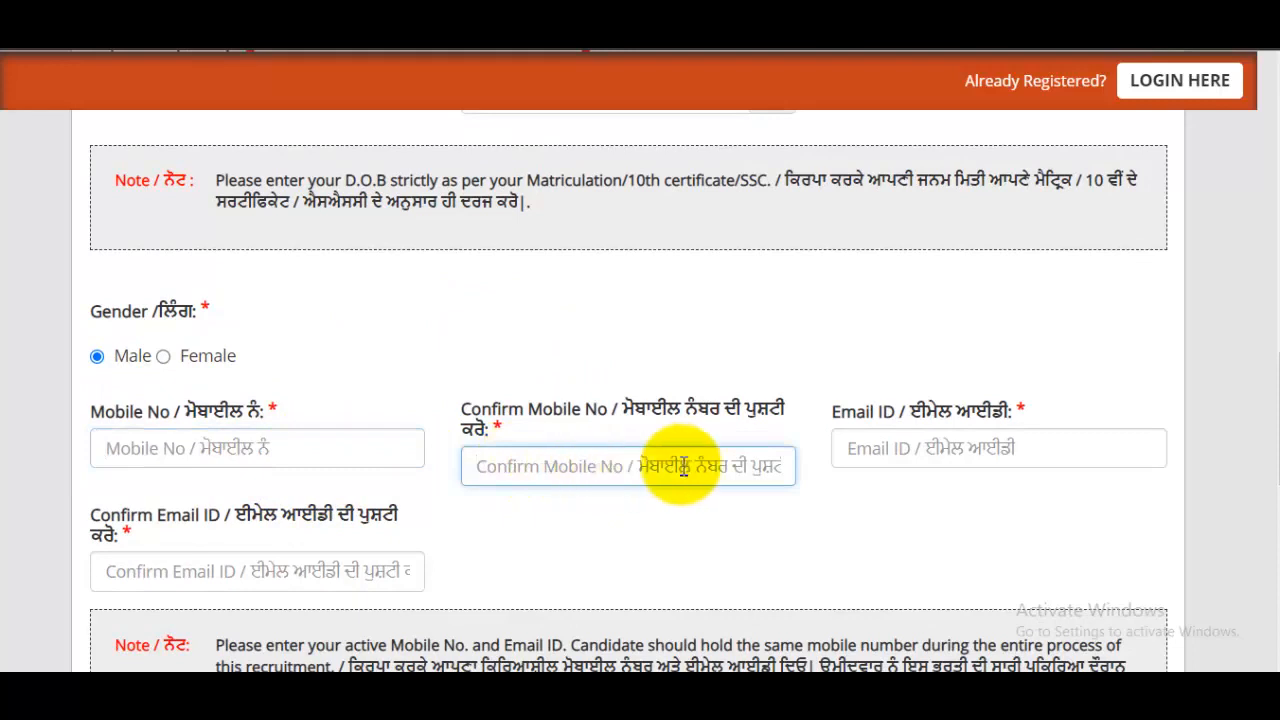
- Enter and confirm the candidate's e-mail address, then request the OTP
left_click(1003, 466)
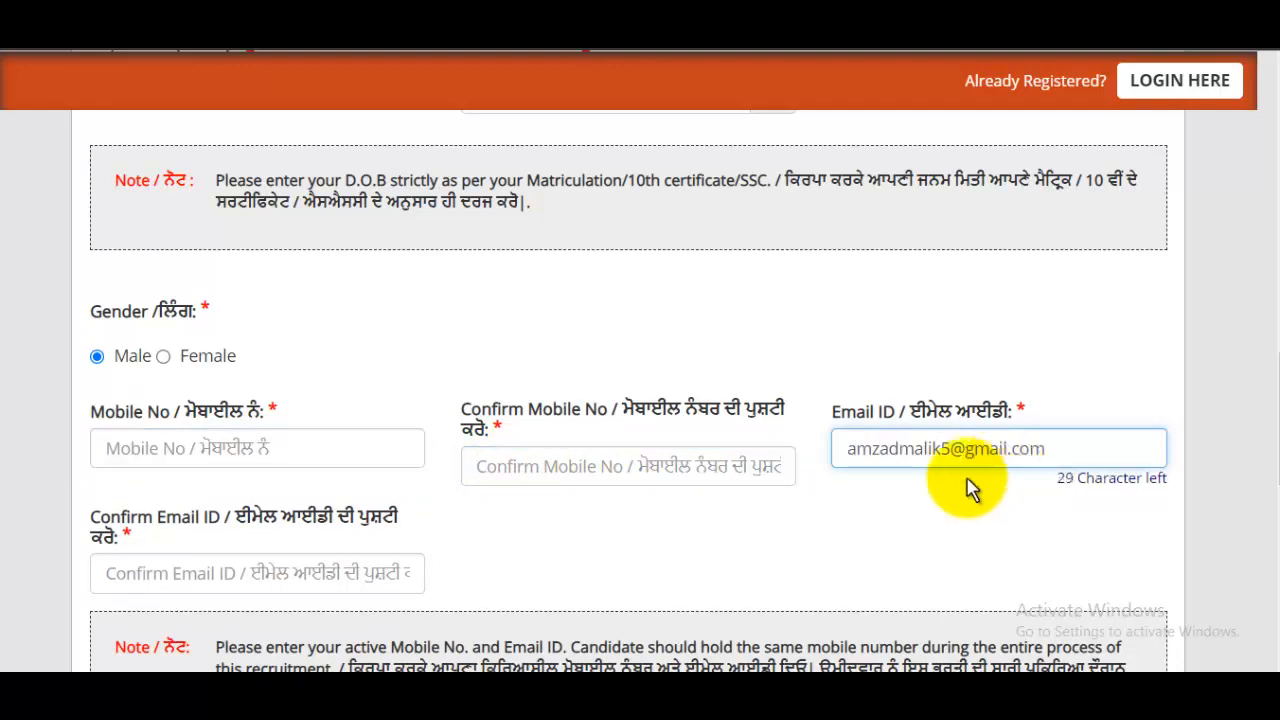
scroll(800, 440, "down", 2)
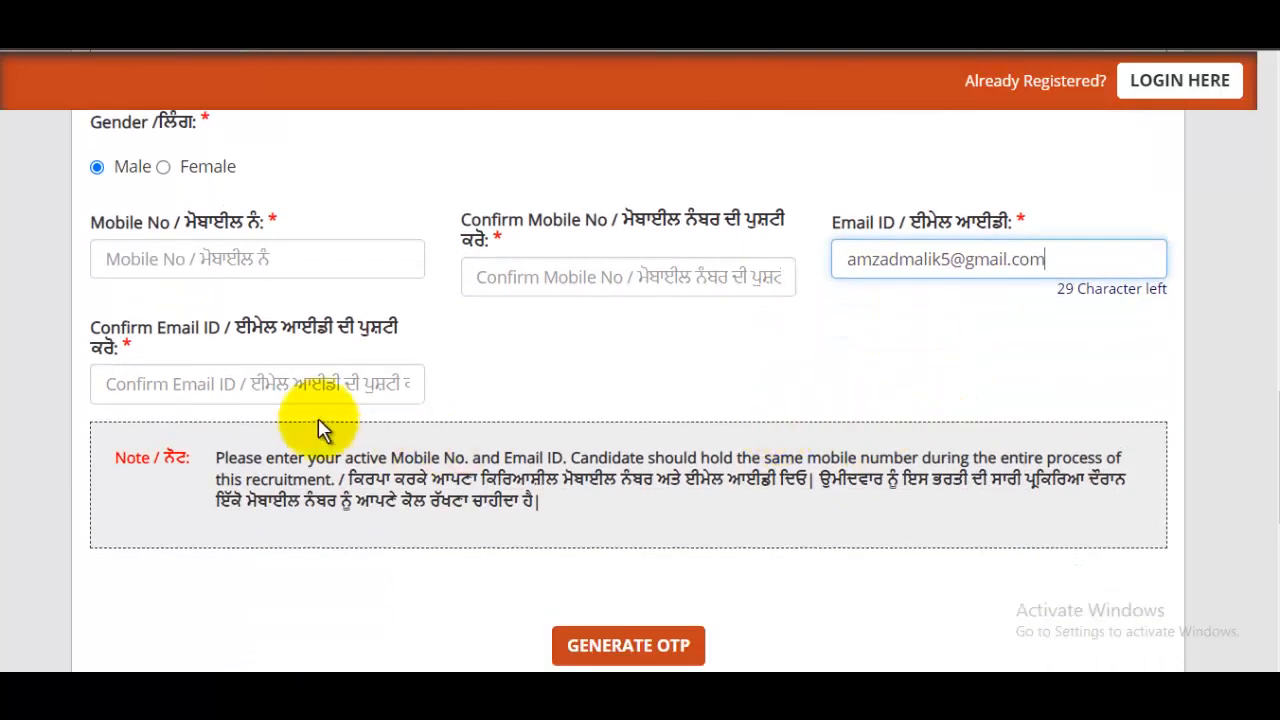
left_click(236, 382)
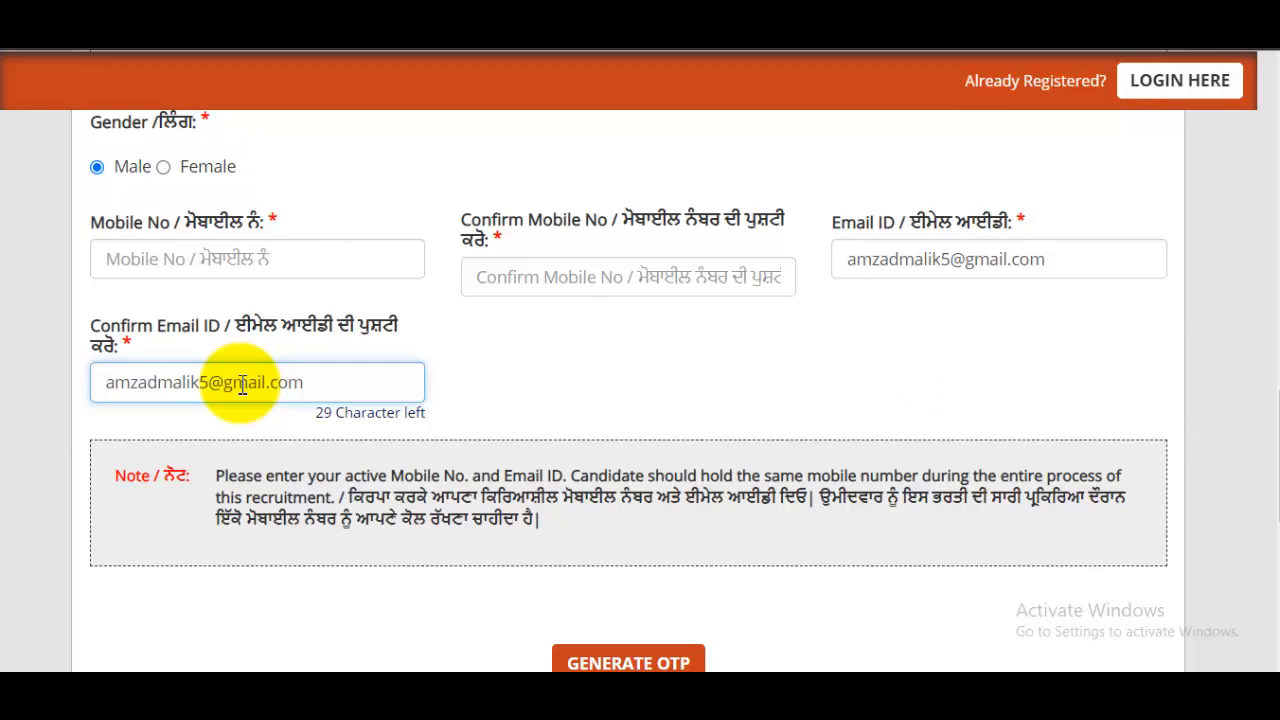
scroll(280, 386, "down", 4)
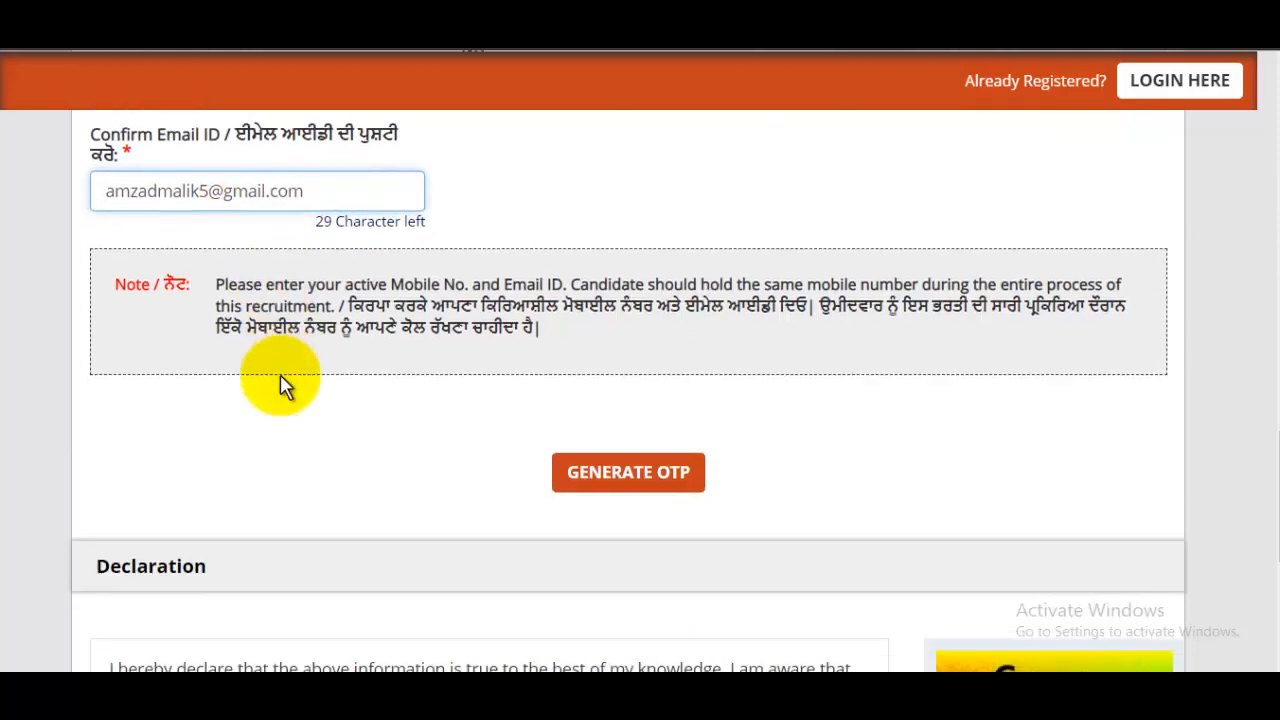
scroll(560, 370, "up", 4)
scroll(590, 400, "down", 1)
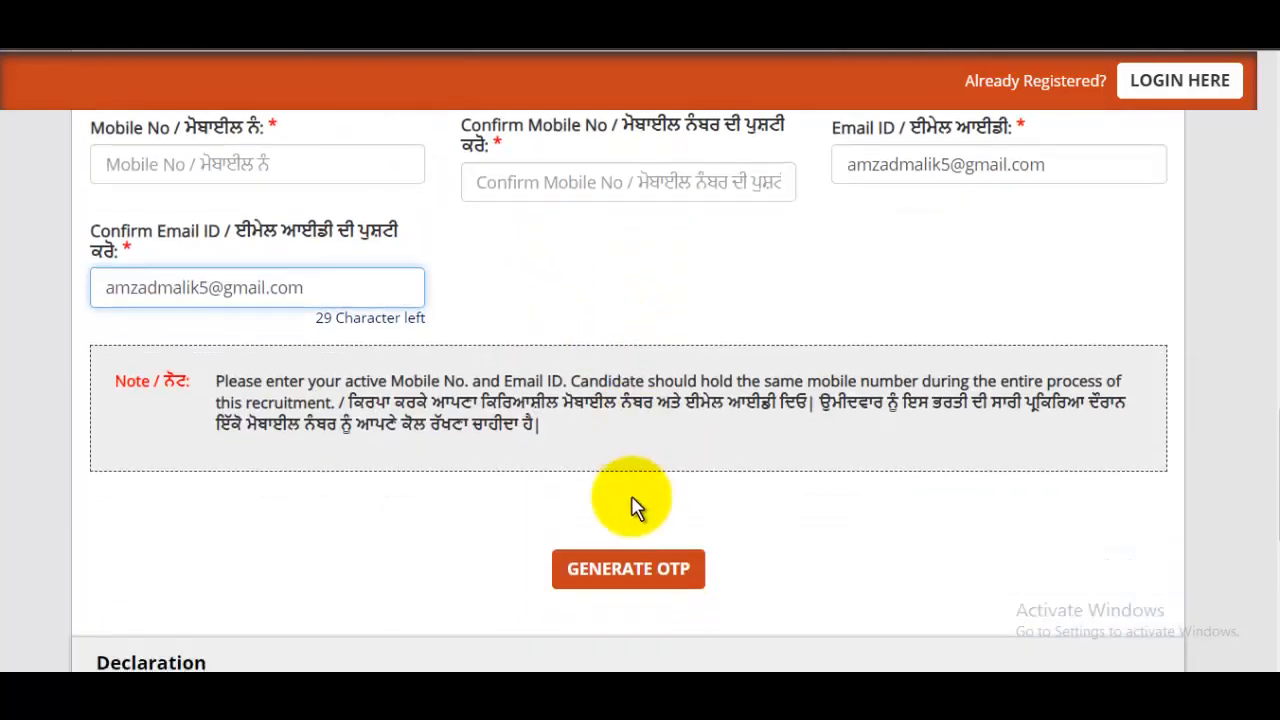
left_click(721, 569)
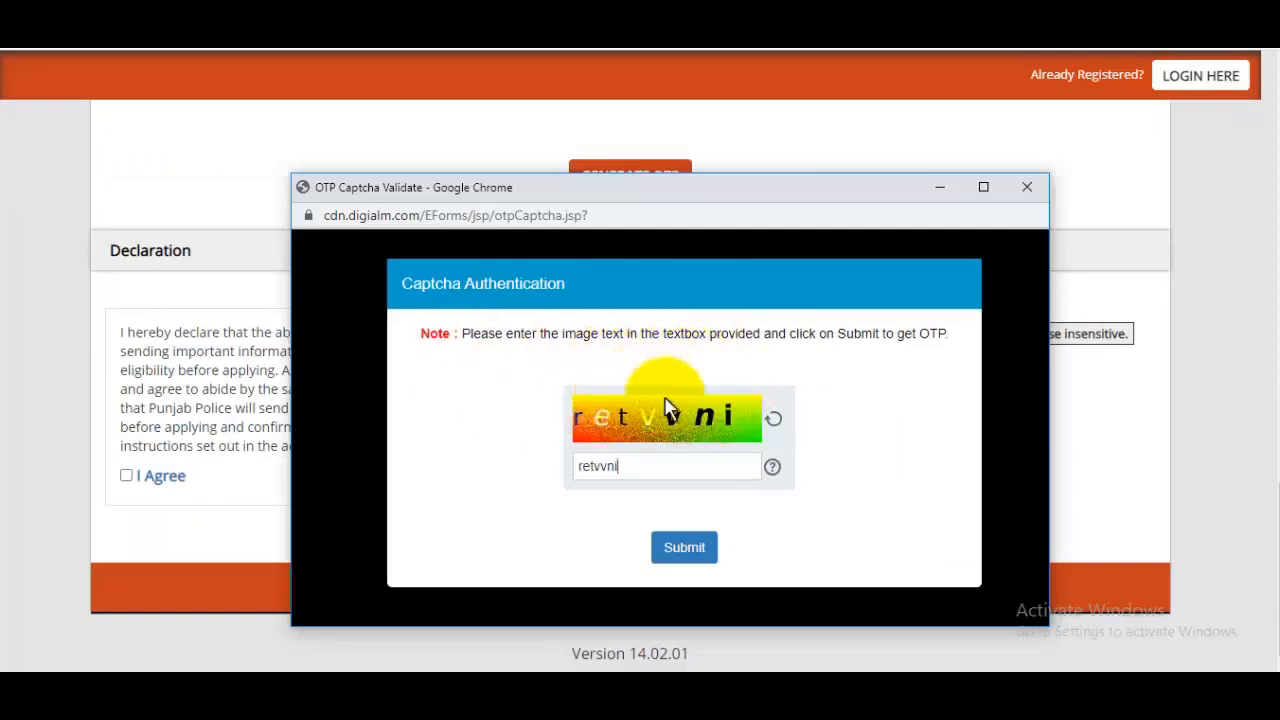
- Submit the captcha, dismiss the OTP-sent notice and enter the received OTP
left_click(685, 548)
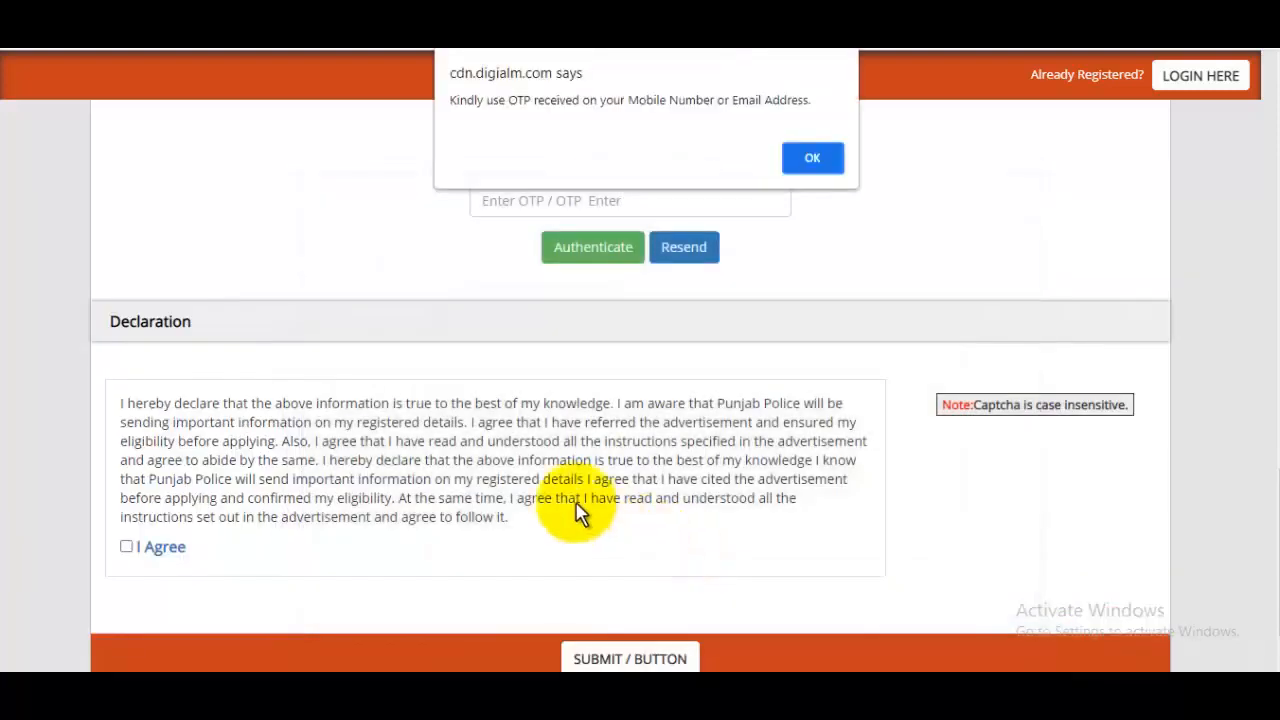
left_click(811, 160)
left_click(596, 205)
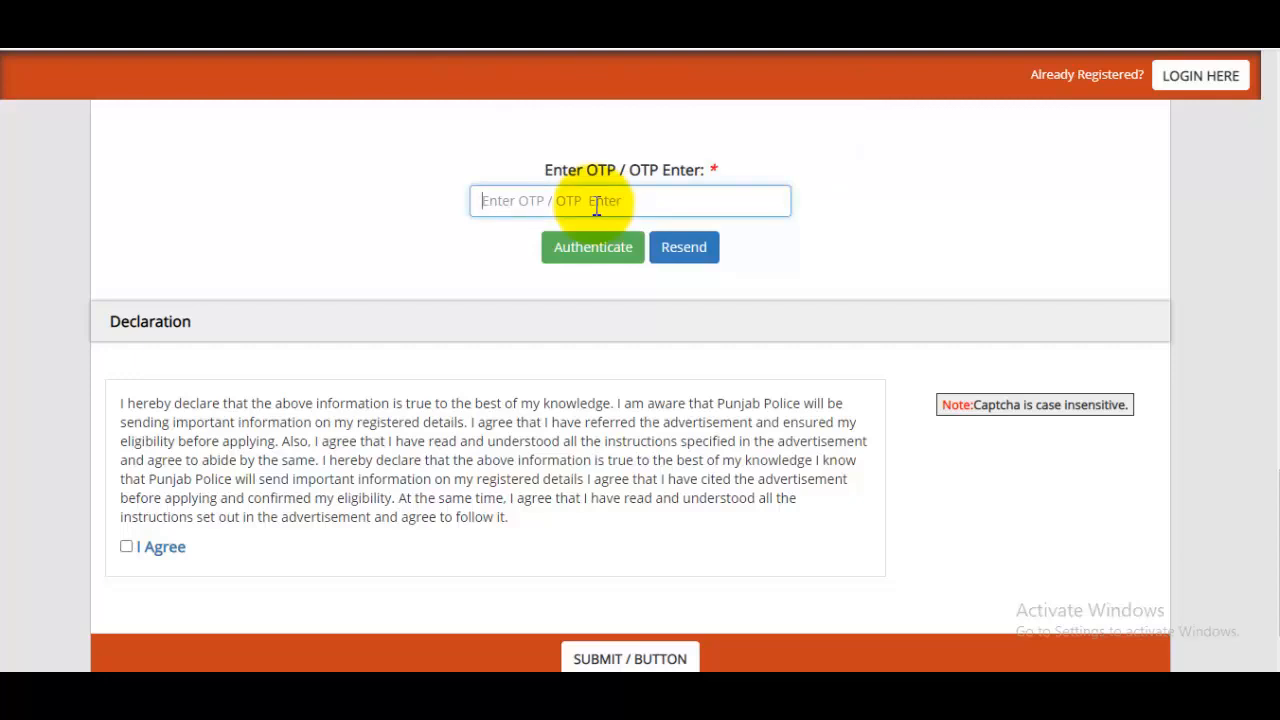
scroll(651, 340, "down", 1)
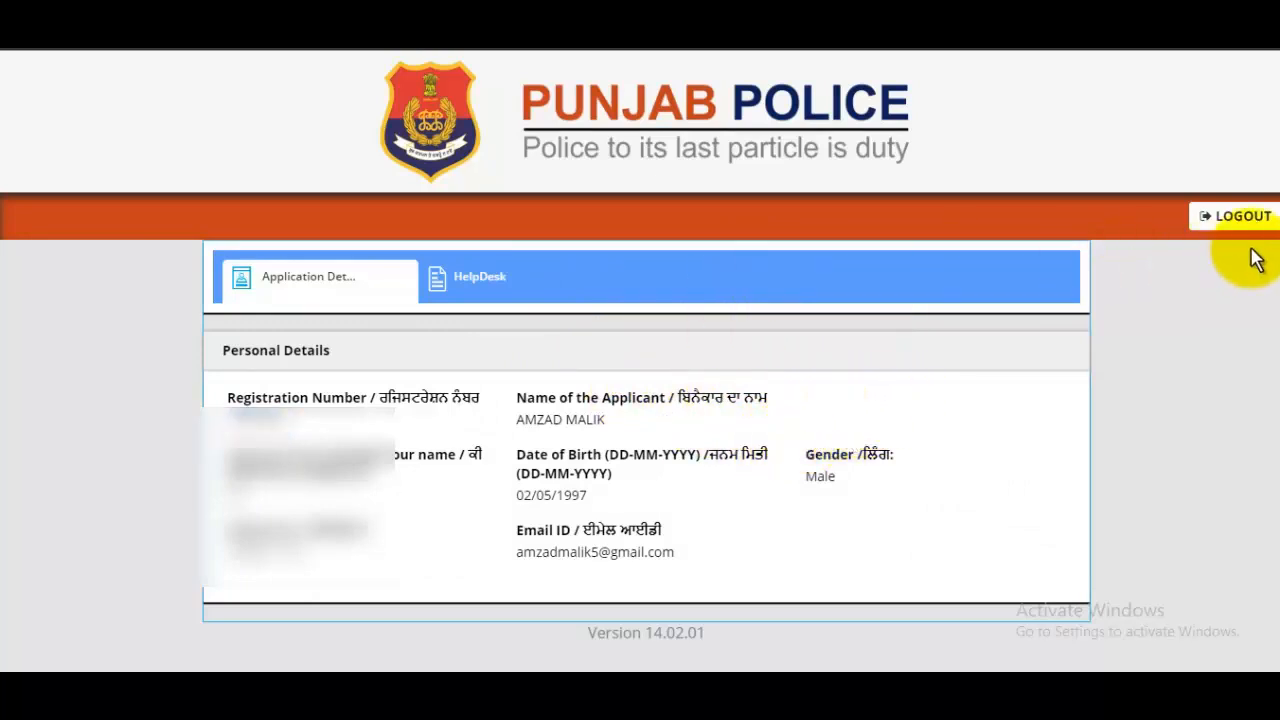
- Log out, dismiss the translate offer, and log back in with application number and password
left_click(1245, 216)
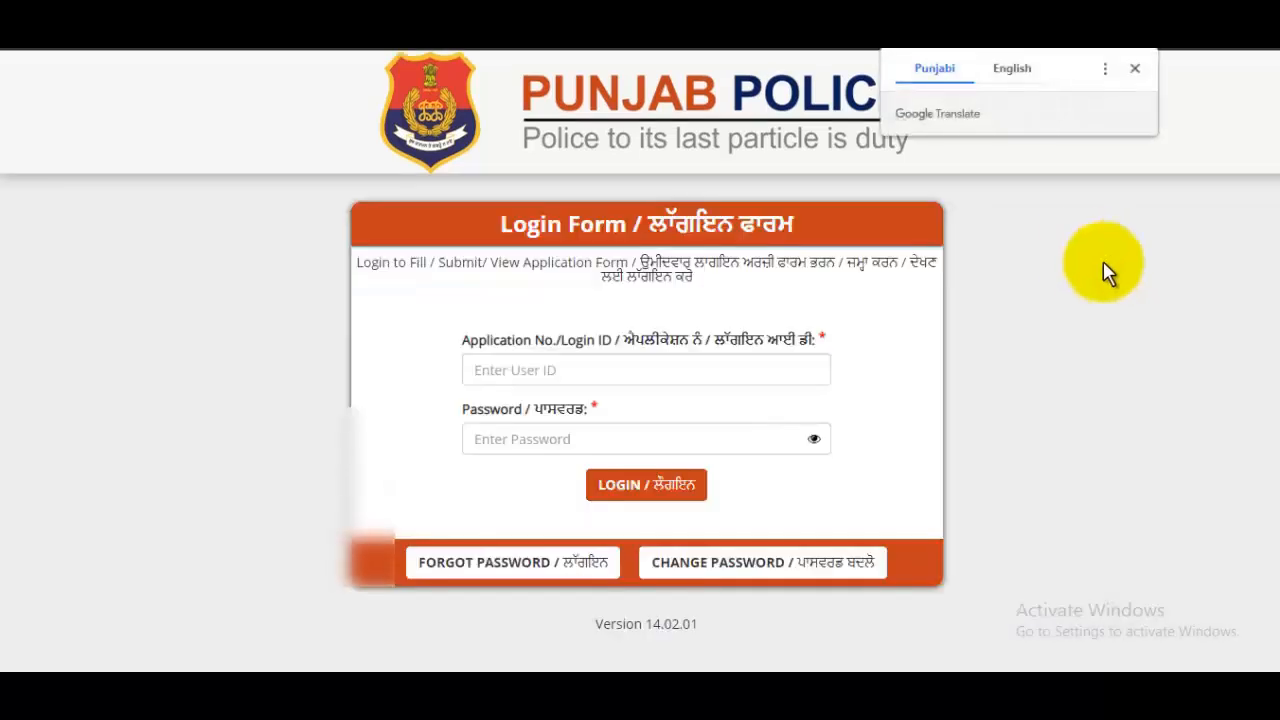
left_click(1133, 66)
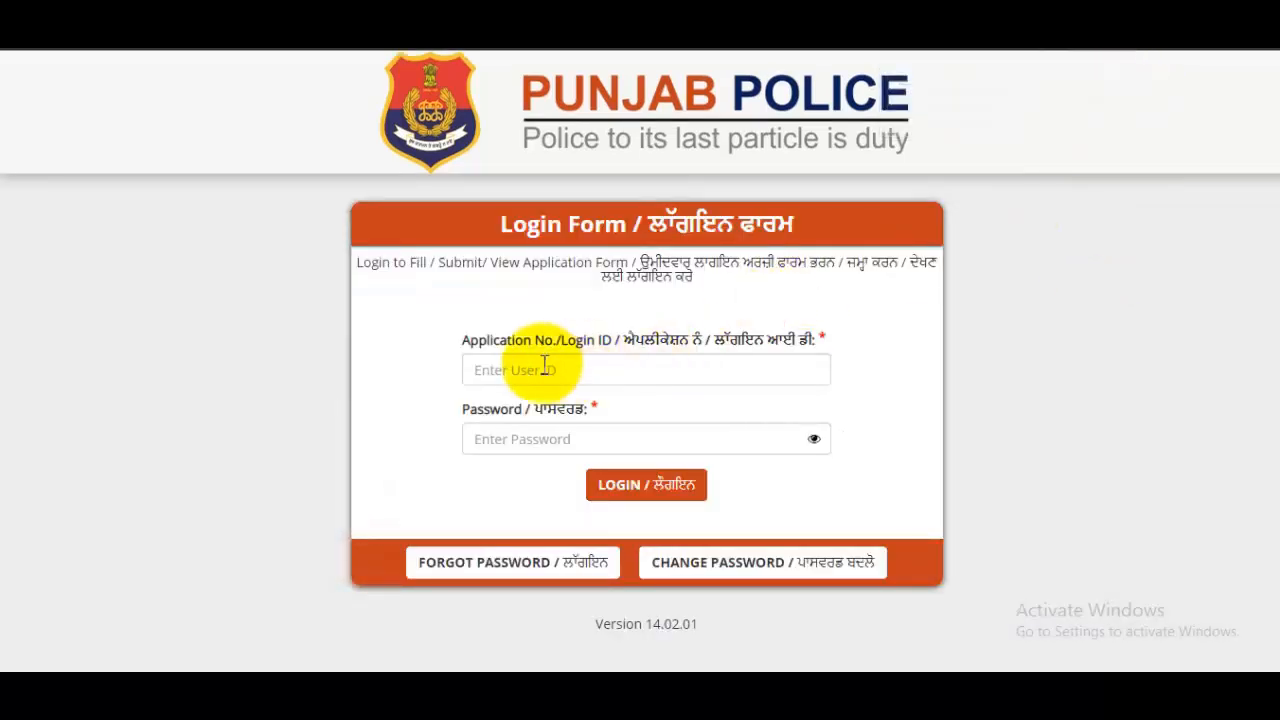
left_click(587, 371)
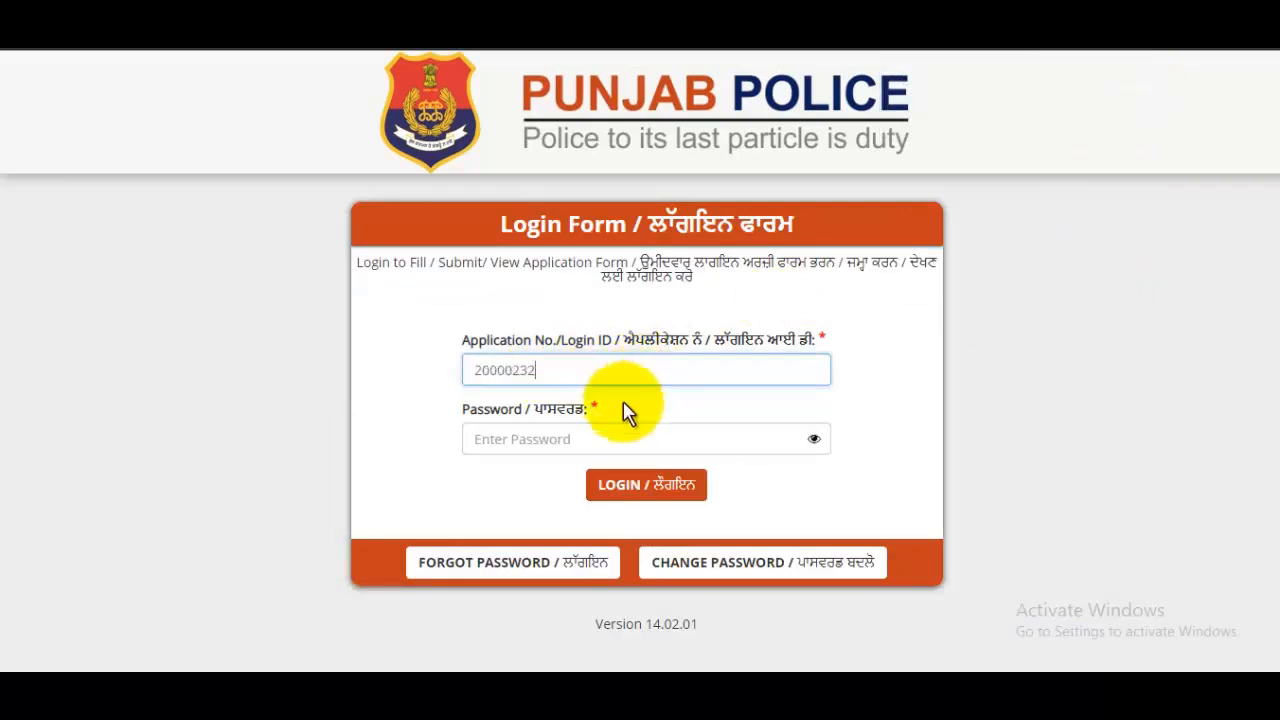
left_click(591, 437)
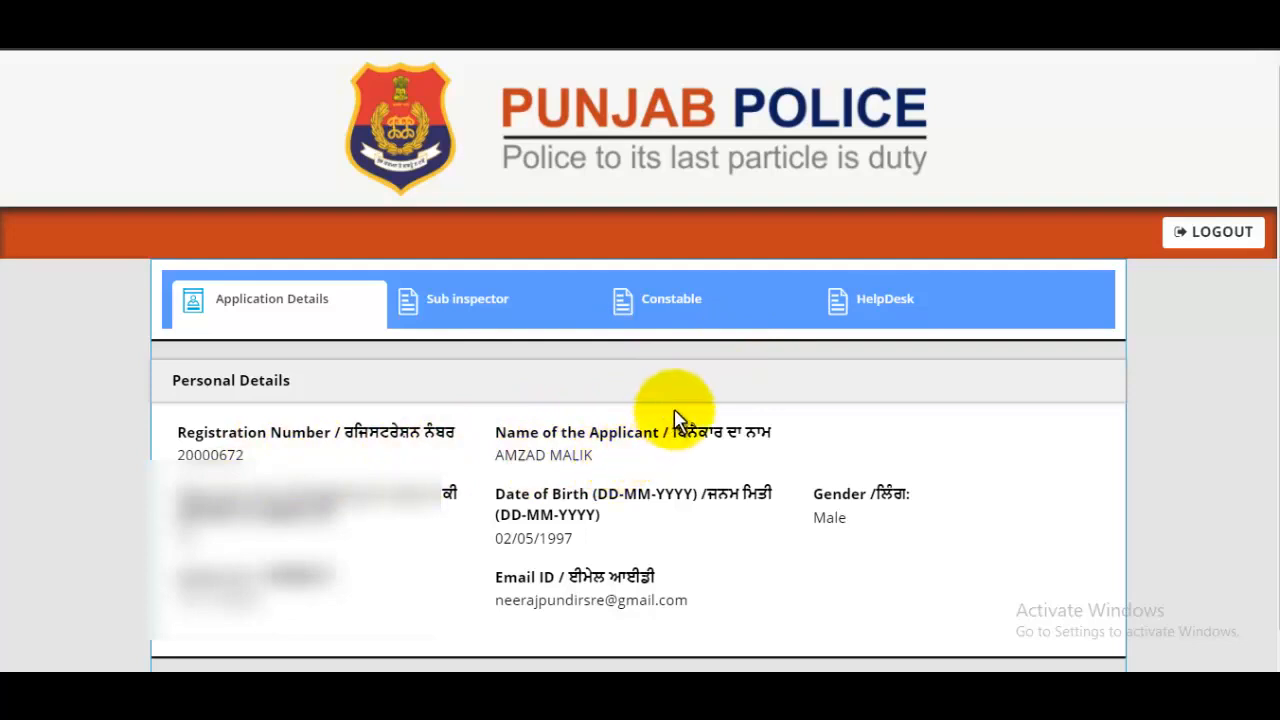
- Start a new Constable application and choose post 'Constable in District Police and Armed Police Cadres of Punjab Police 2021'
left_click(705, 315)
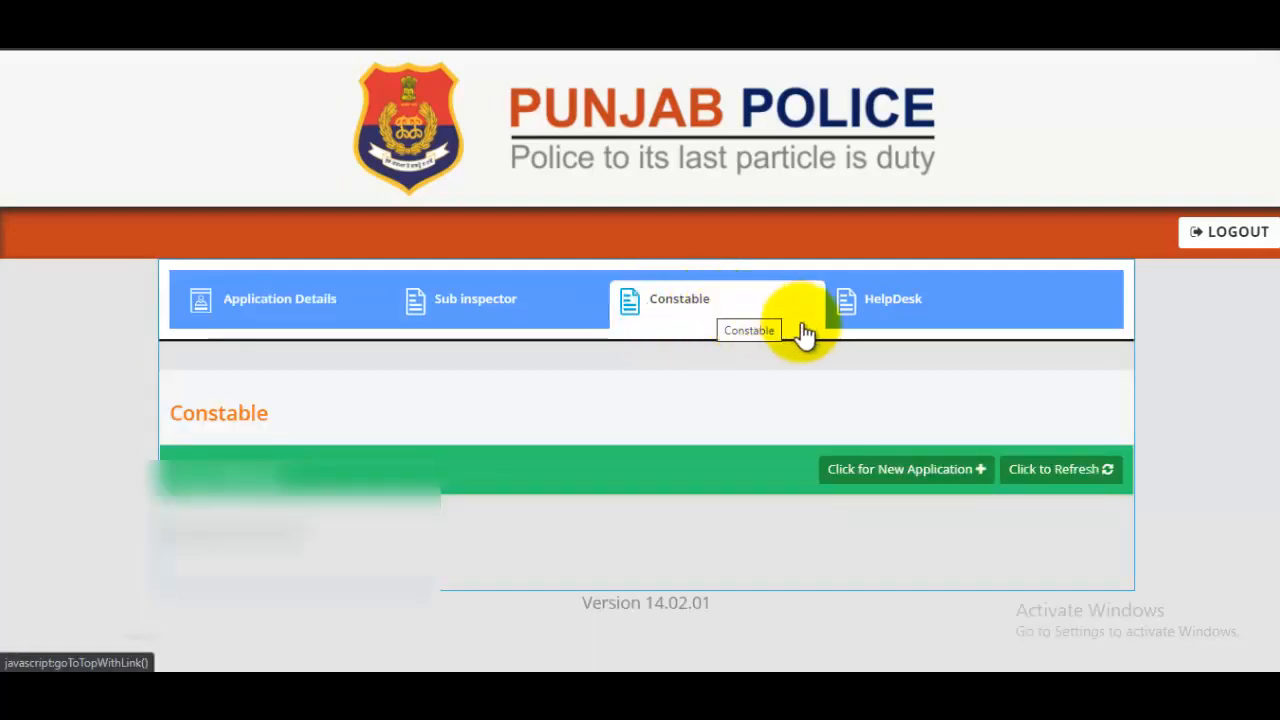
left_click(938, 471)
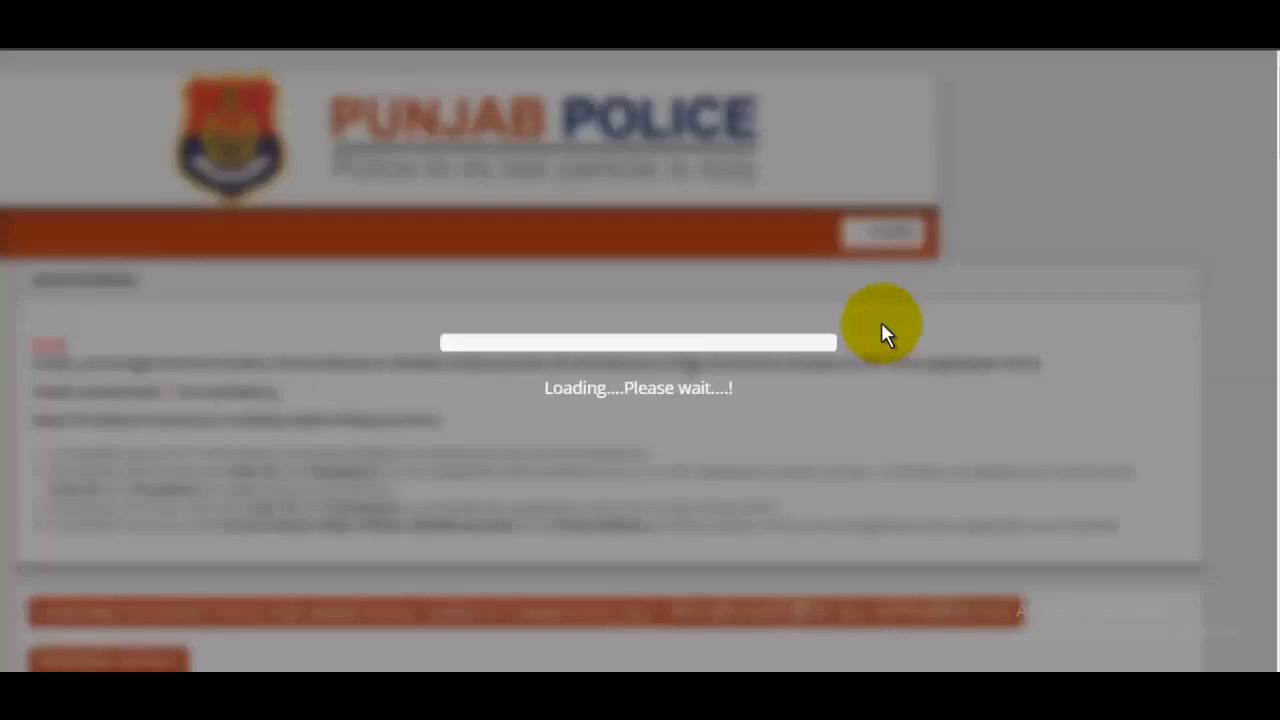
scroll(805, 347, "down", 1)
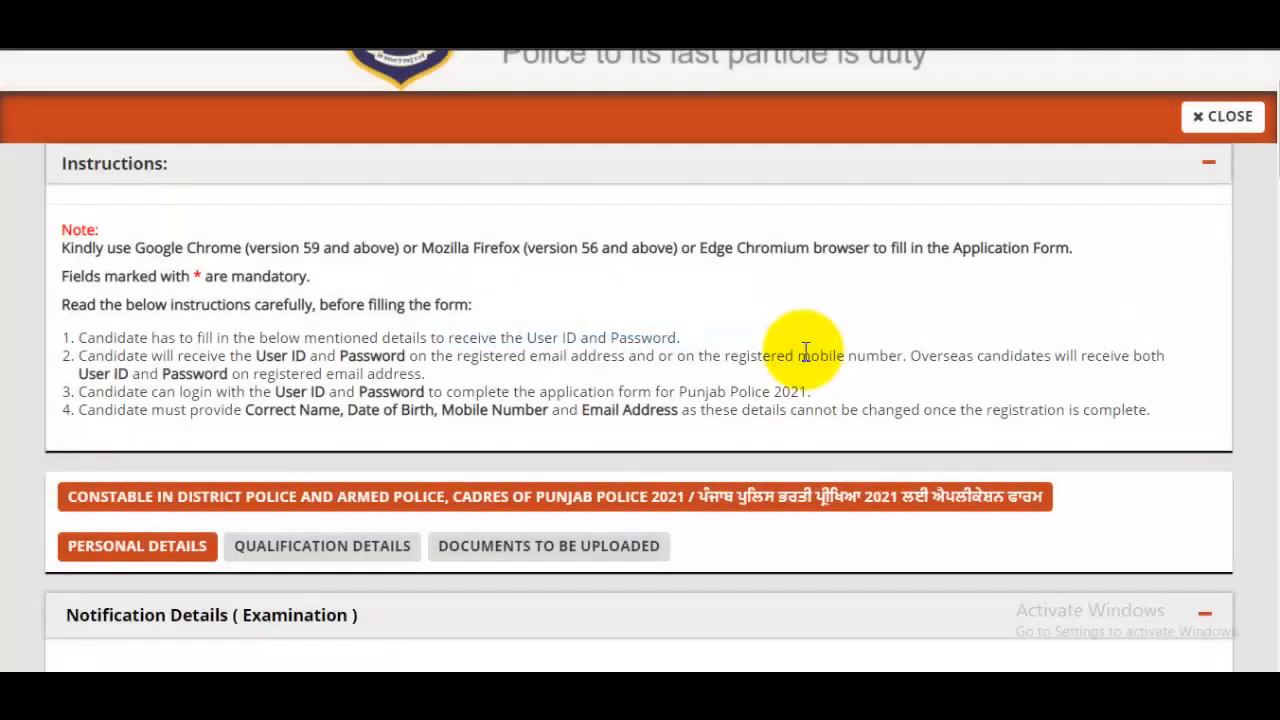
scroll(805, 352, "down", 1)
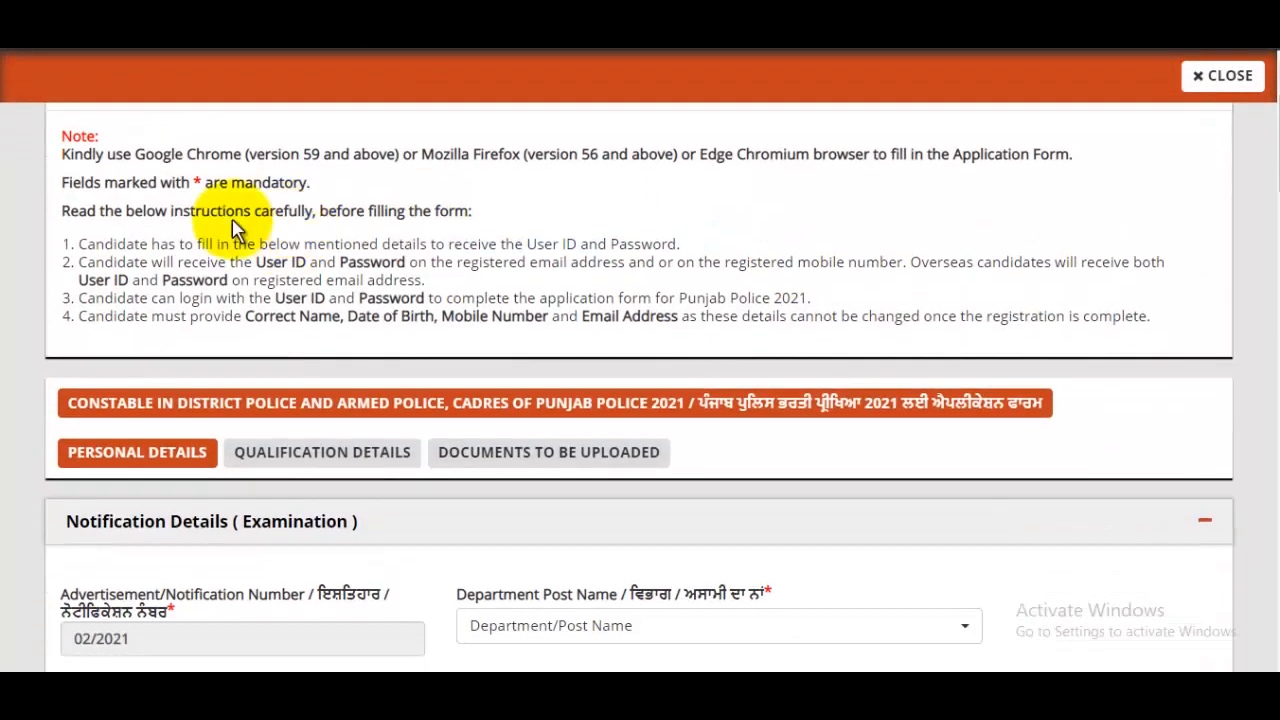
left_click_drag(163, 153, 549, 265)
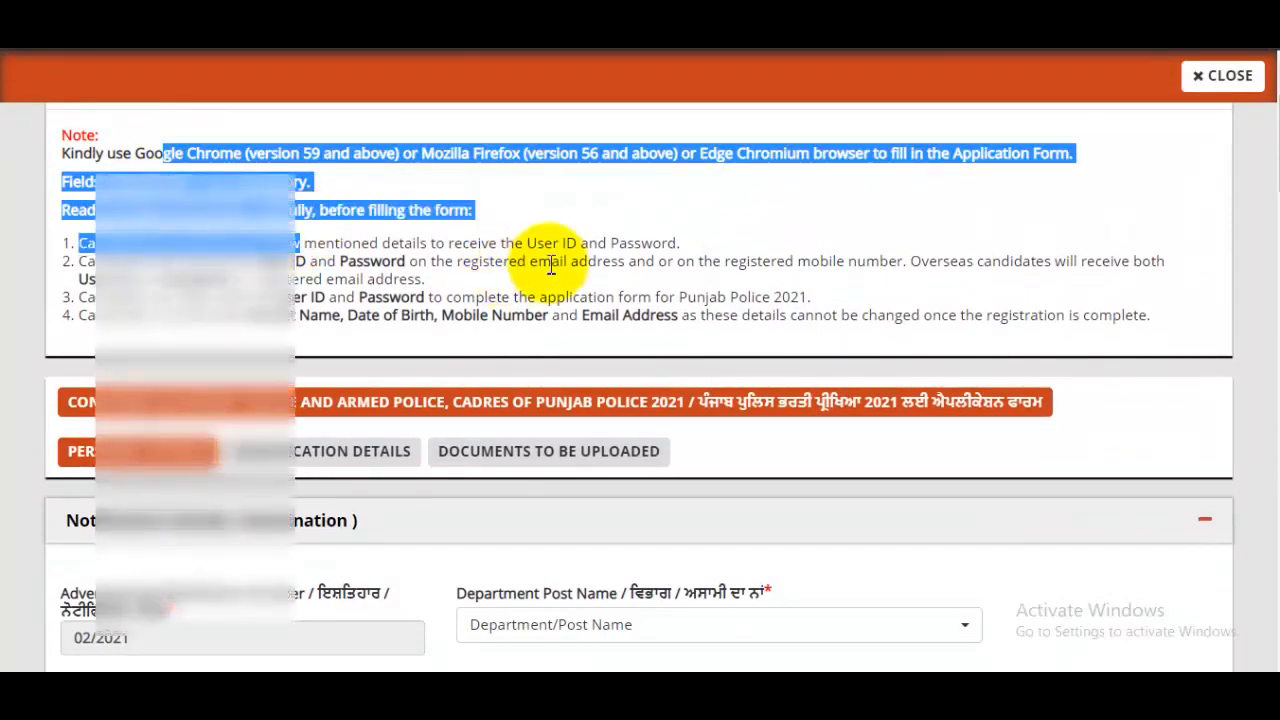
scroll(545, 265, "down", 3)
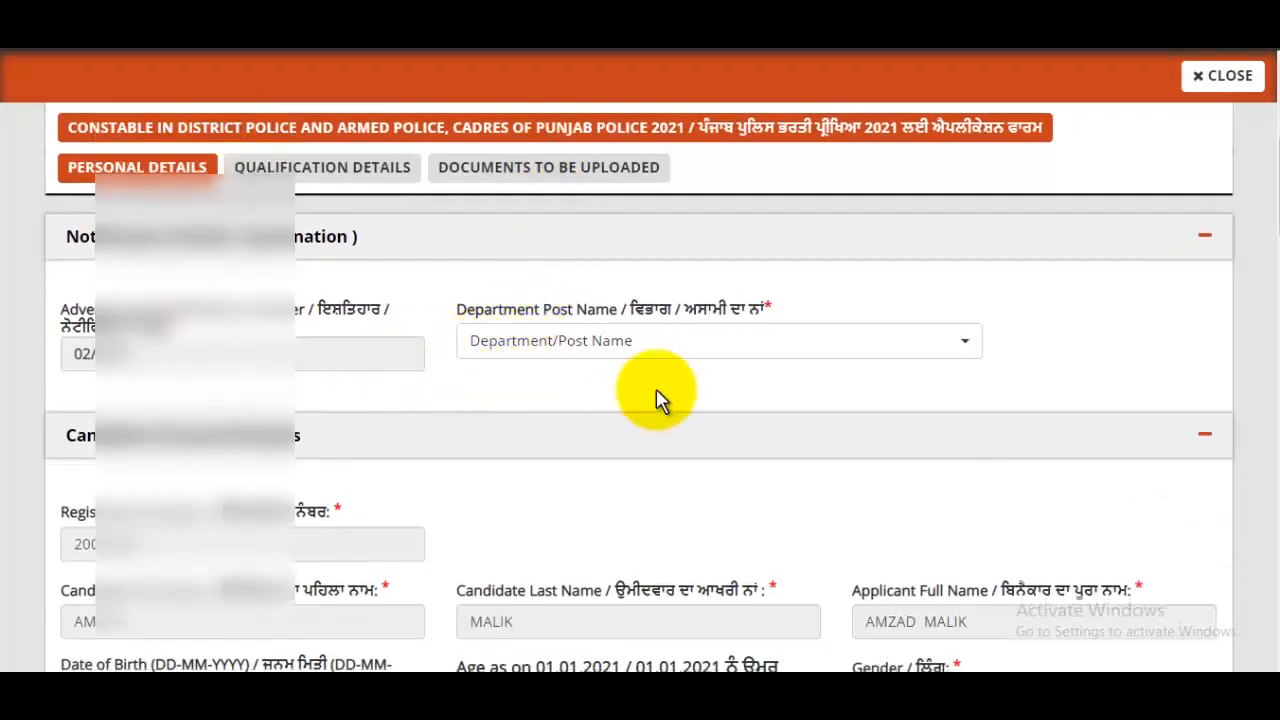
left_click(556, 352)
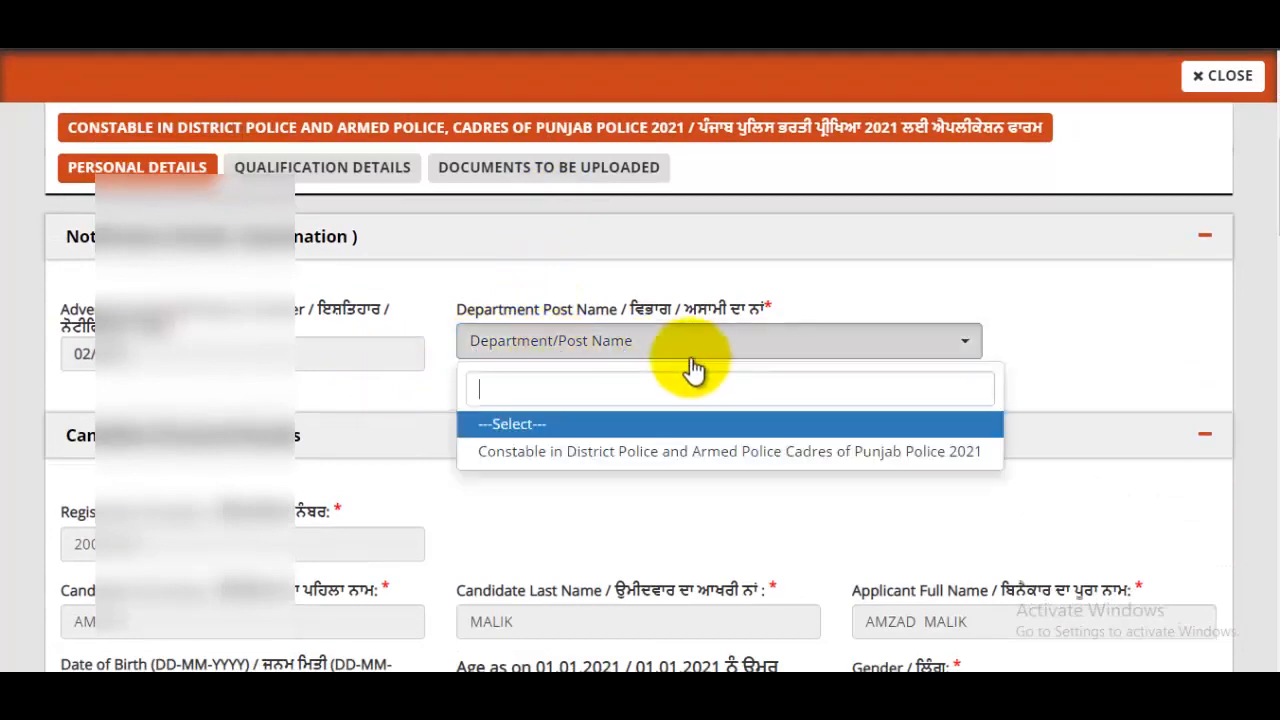
left_click(686, 462)
scroll(758, 405, "down", 3)
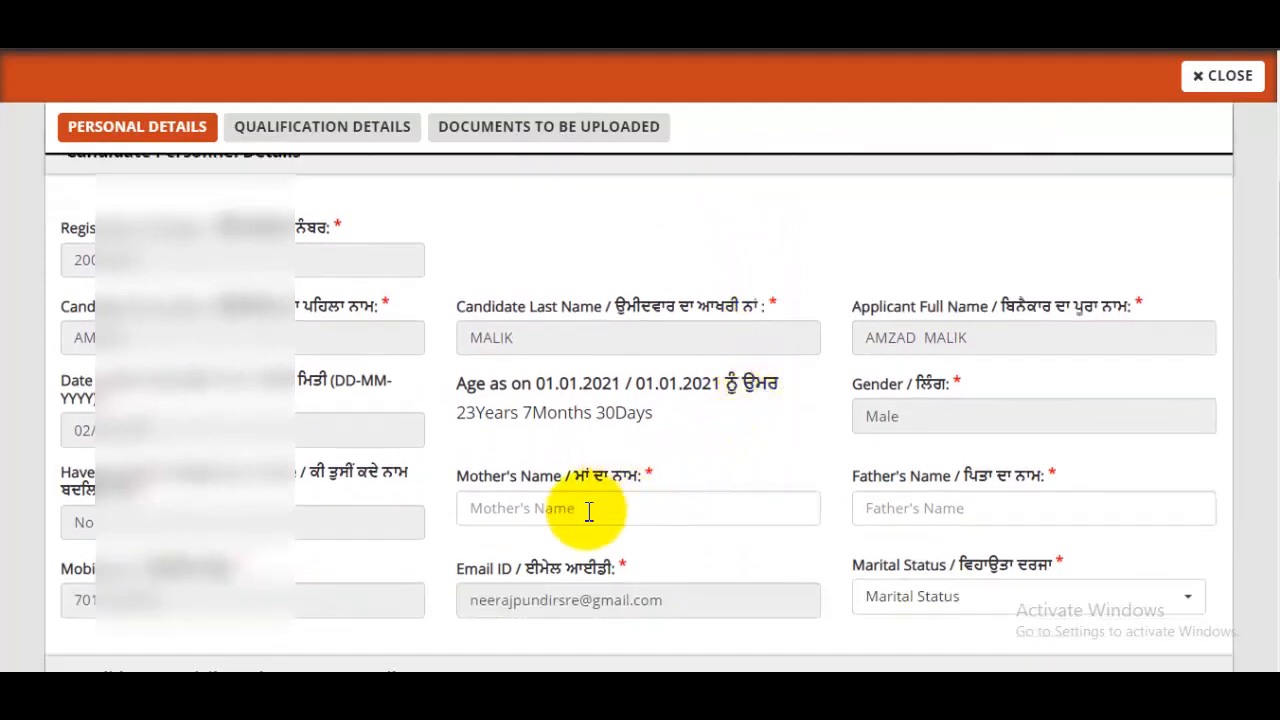
- Type the mother's and father's names, then choose Unmarried as marital status
left_click(537, 508)
type("Sazada")
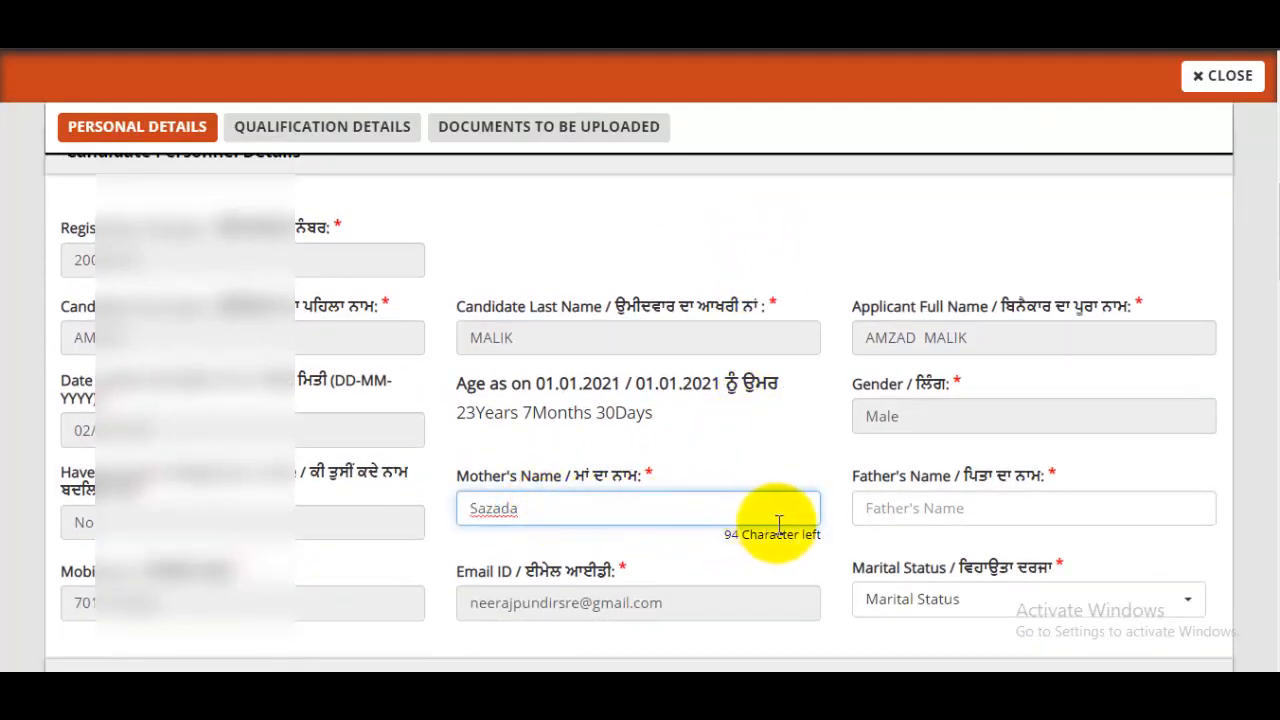
left_click(907, 510)
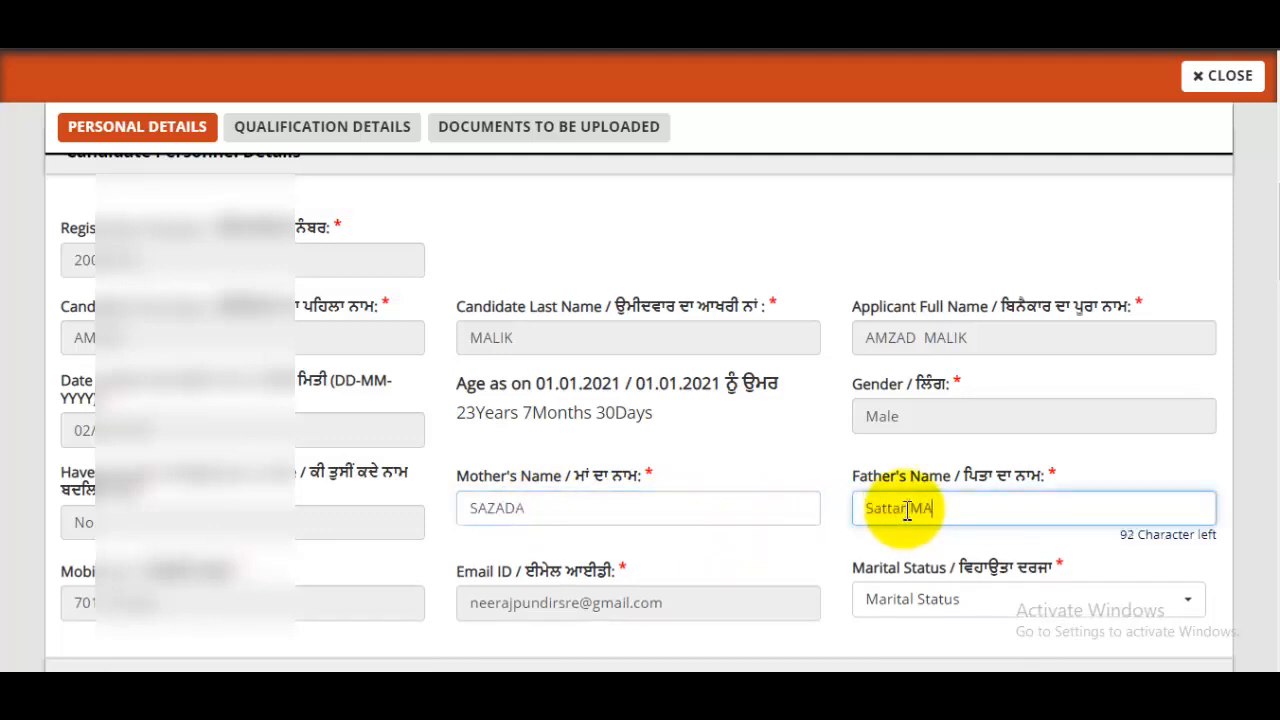
left_click(907, 510)
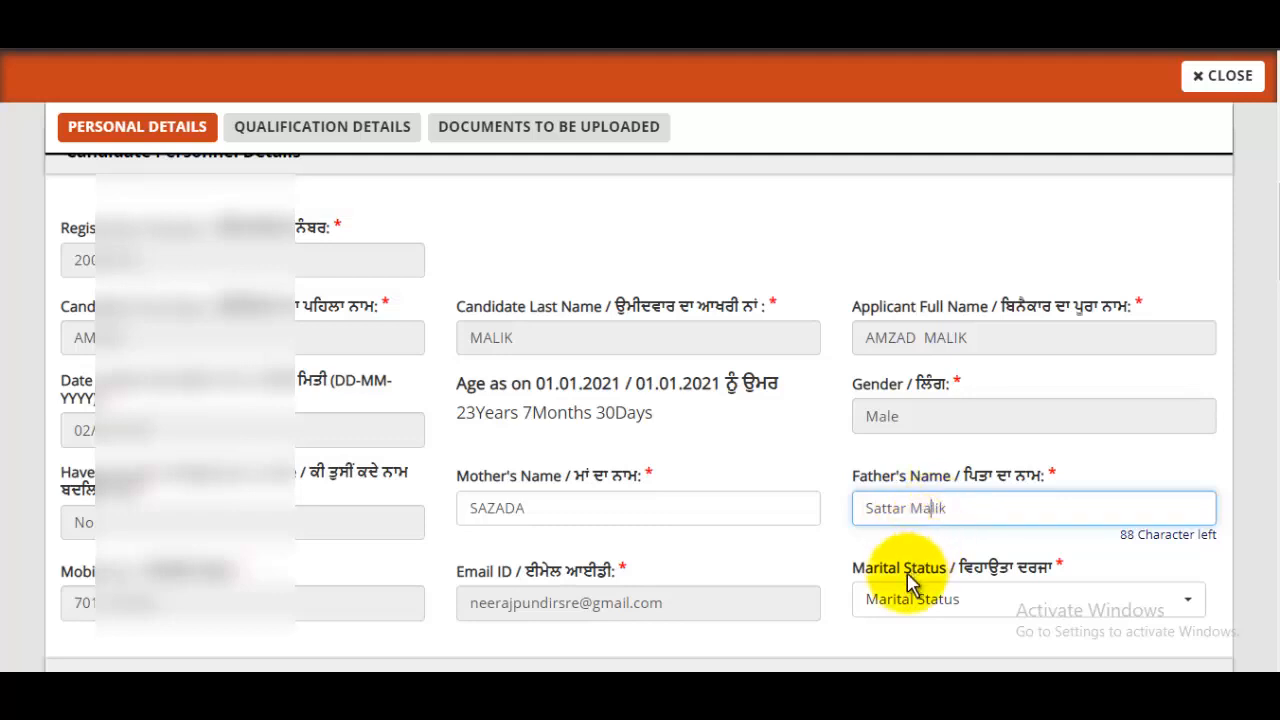
left_click(1038, 605)
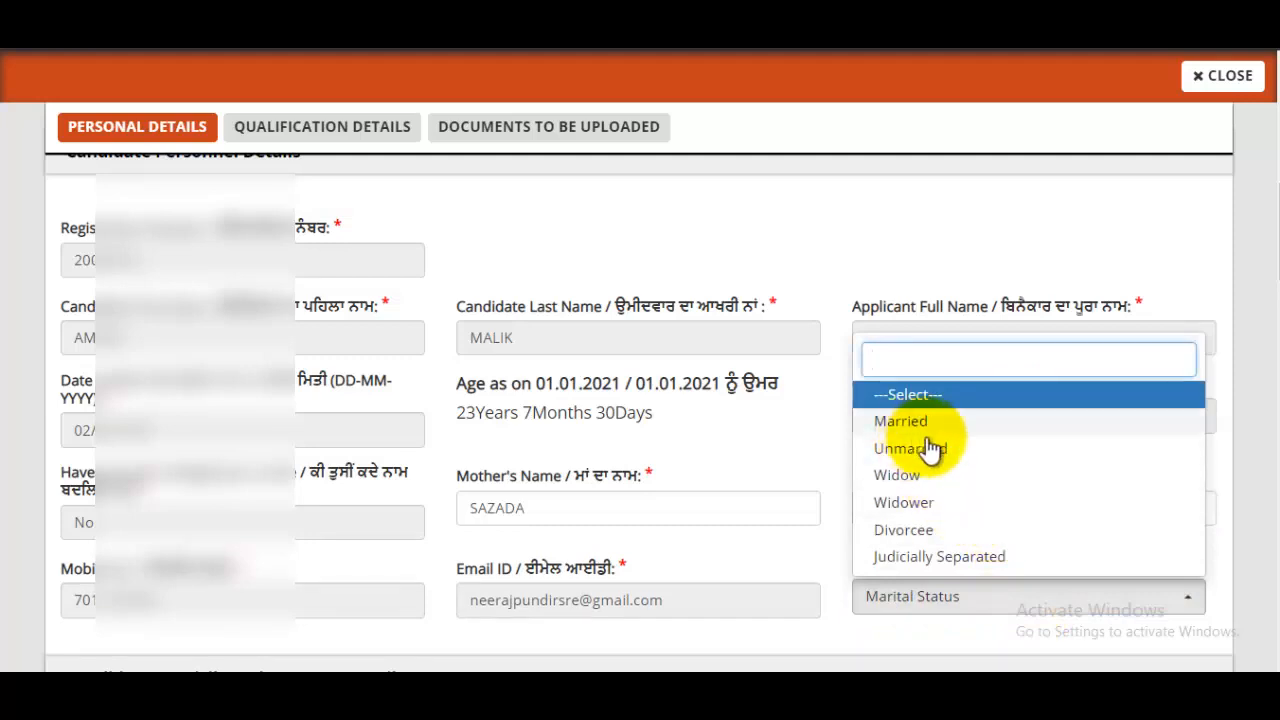
left_click(945, 452)
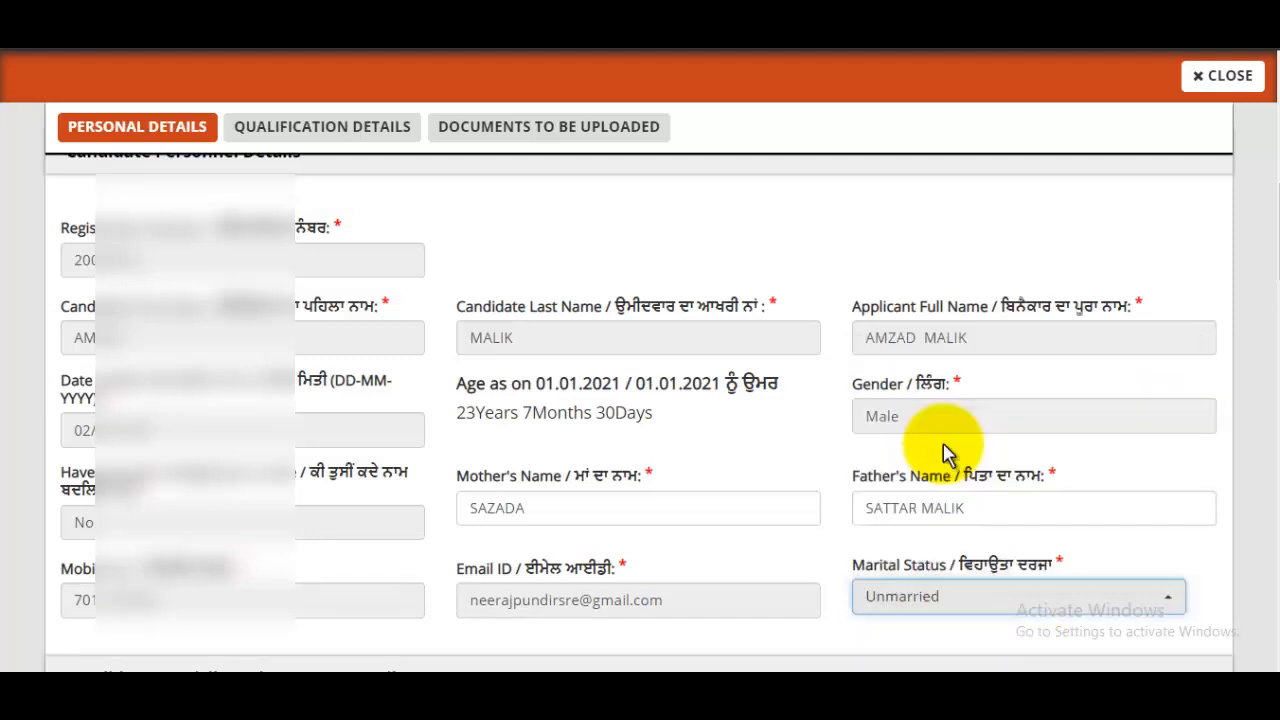
scroll(945, 452, "down", 5)
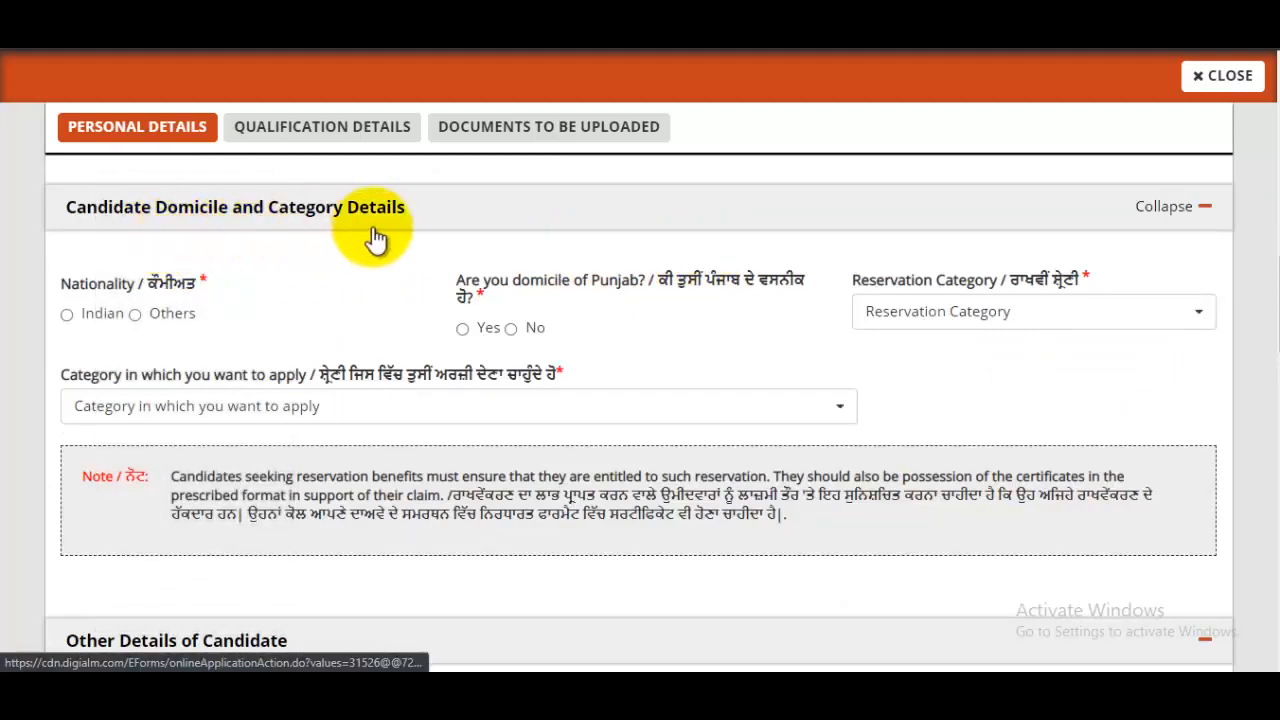
- Set nationality to Indian and answer Yes to Punjab domicile
left_click(67, 316)
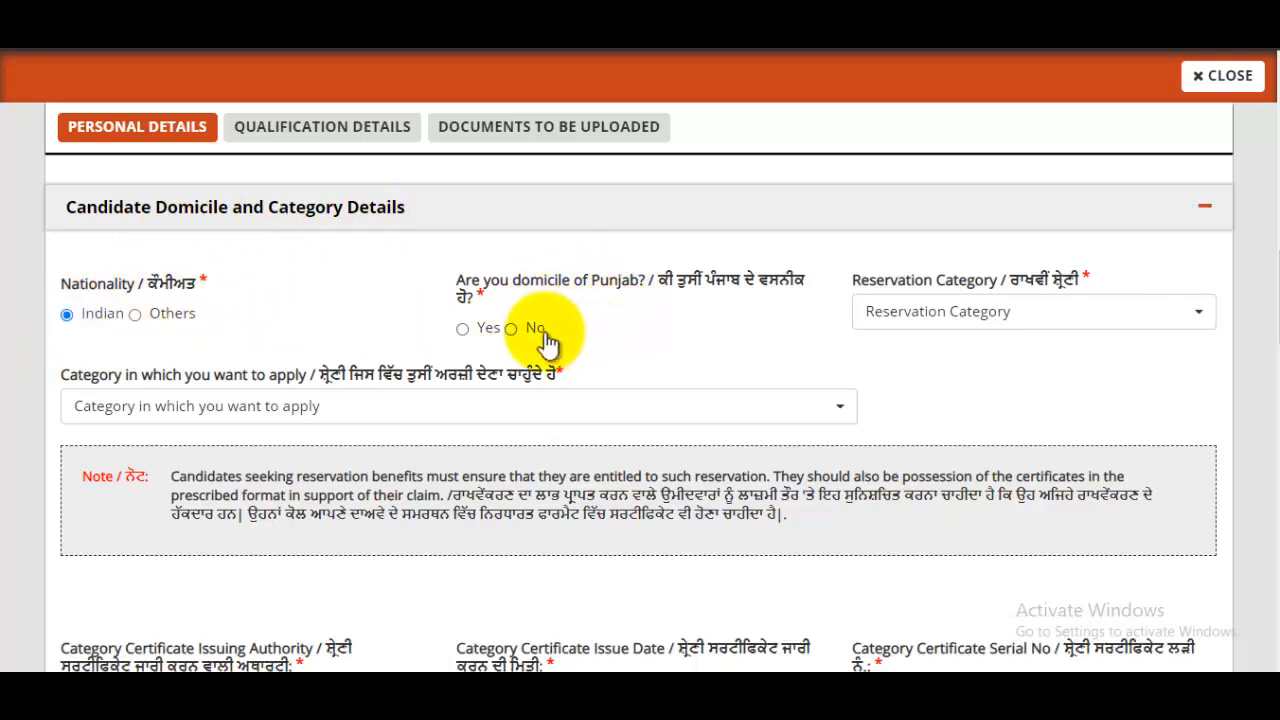
left_click(463, 330)
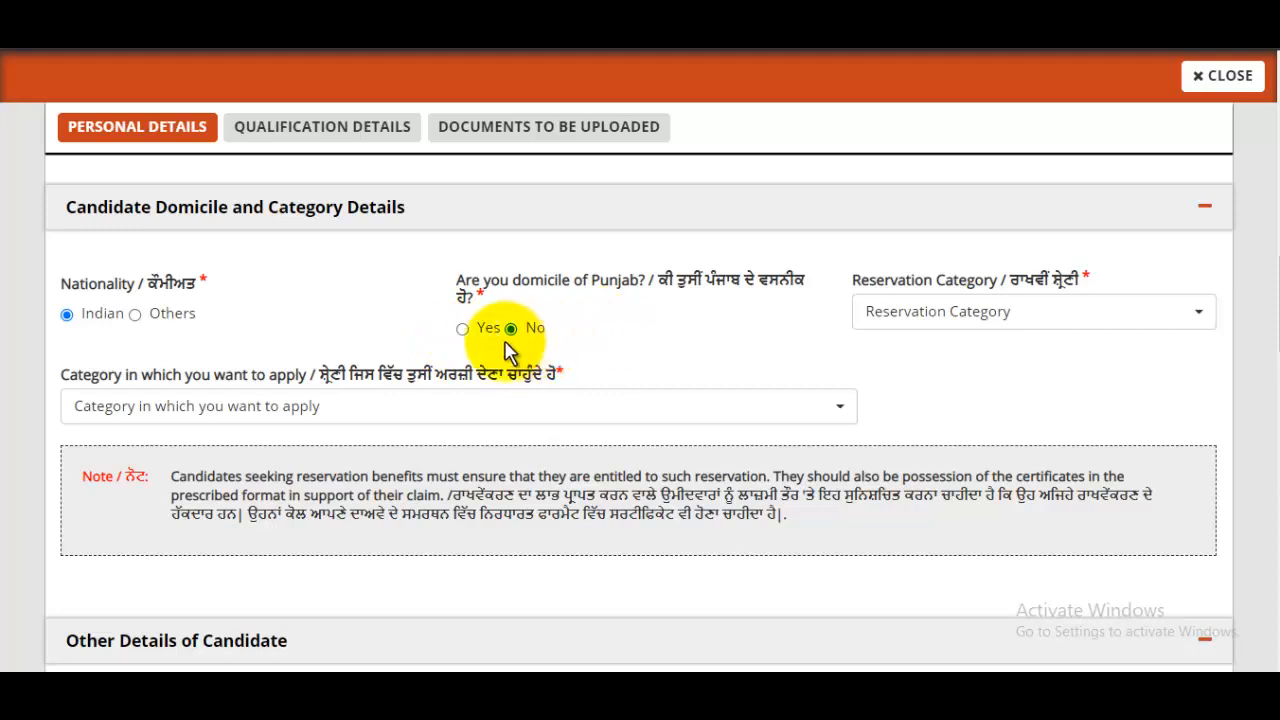
left_click(463, 329)
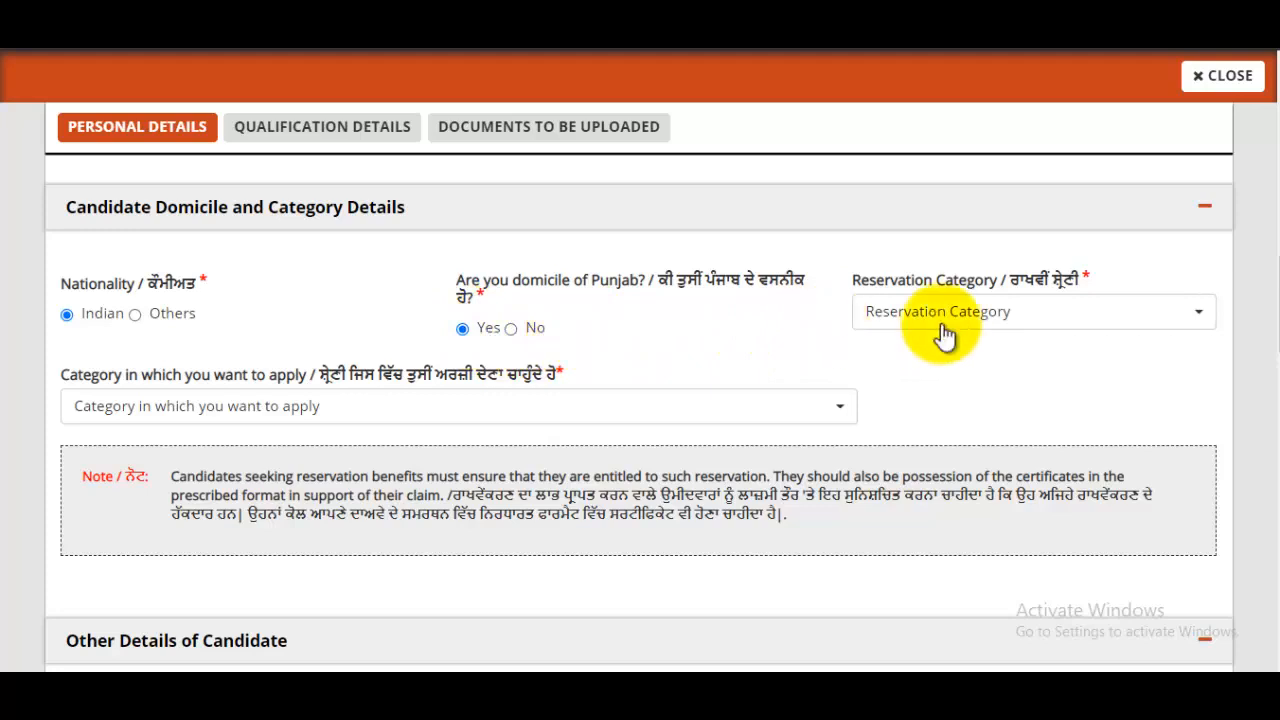
- Choose General (UR) for both reservation category and the category to apply under
left_click(972, 317)
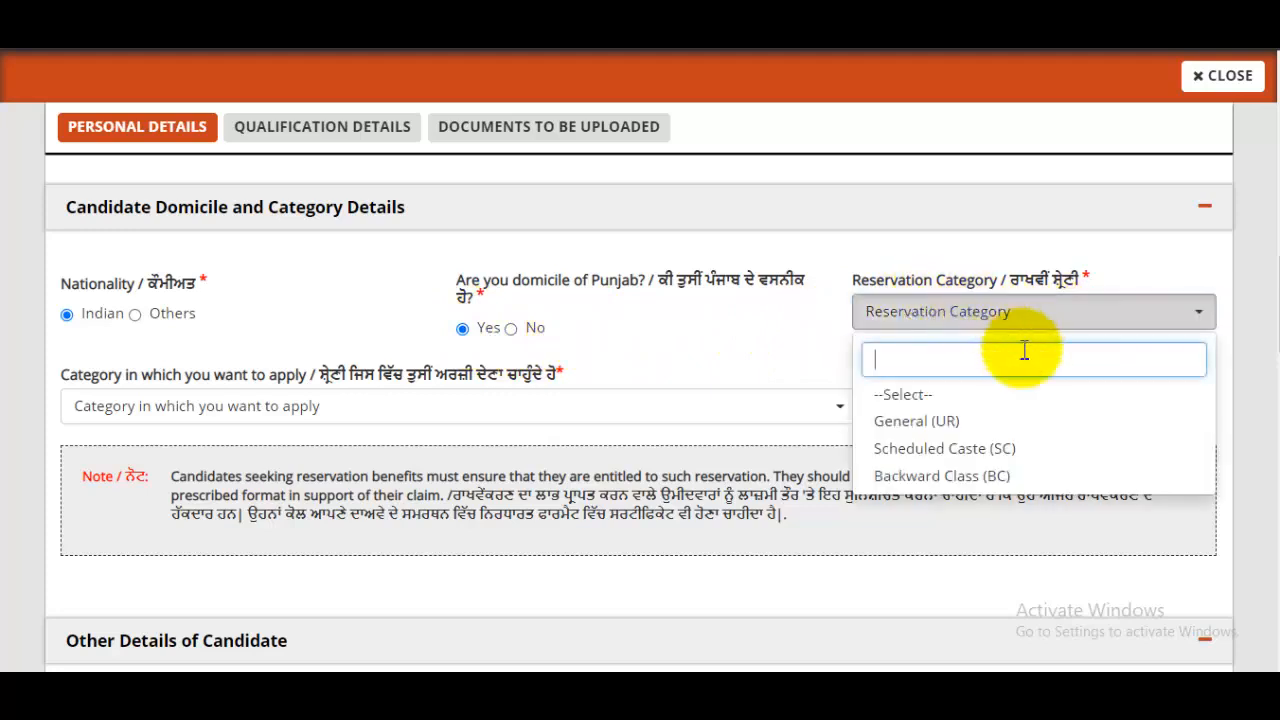
left_click(940, 424)
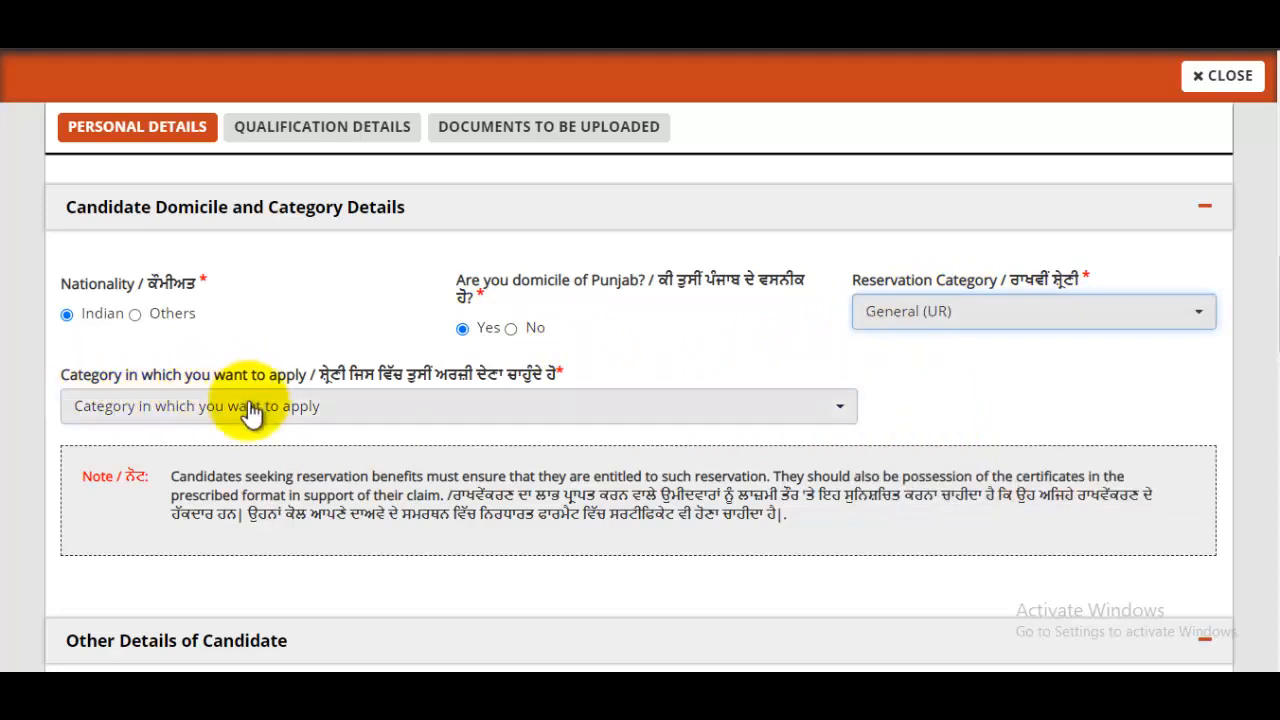
left_click(330, 407)
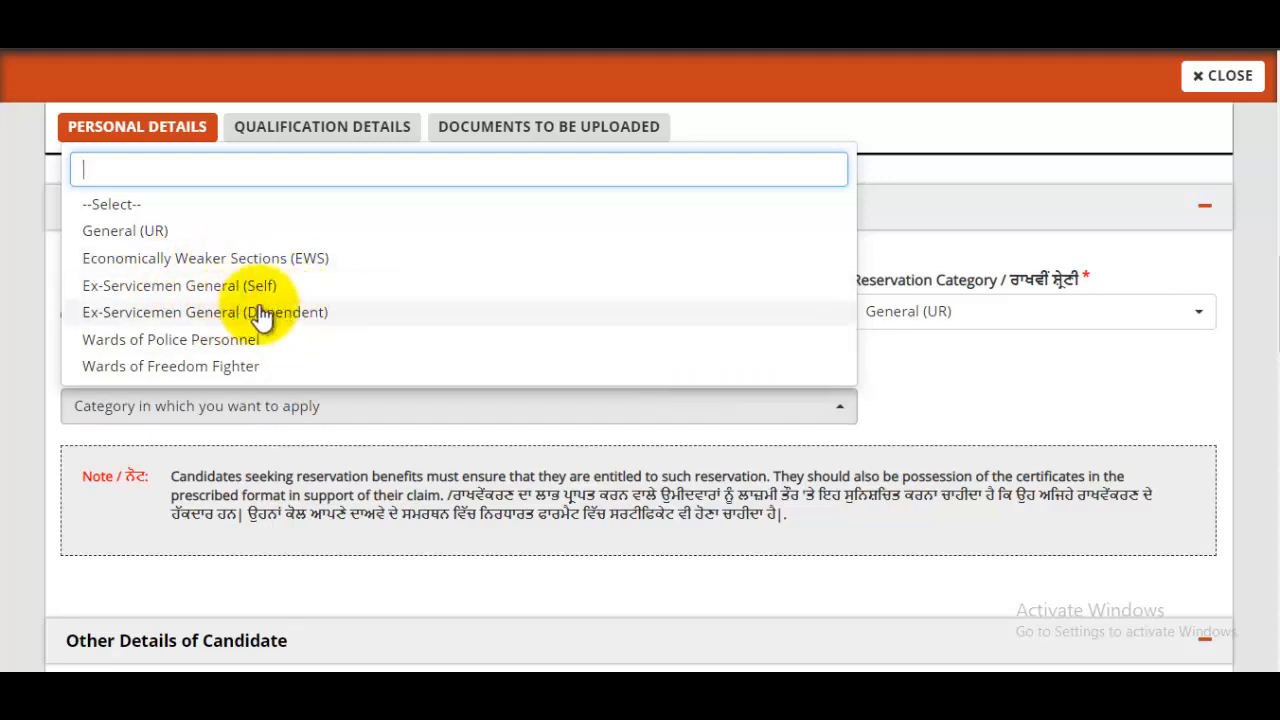
left_click(150, 231)
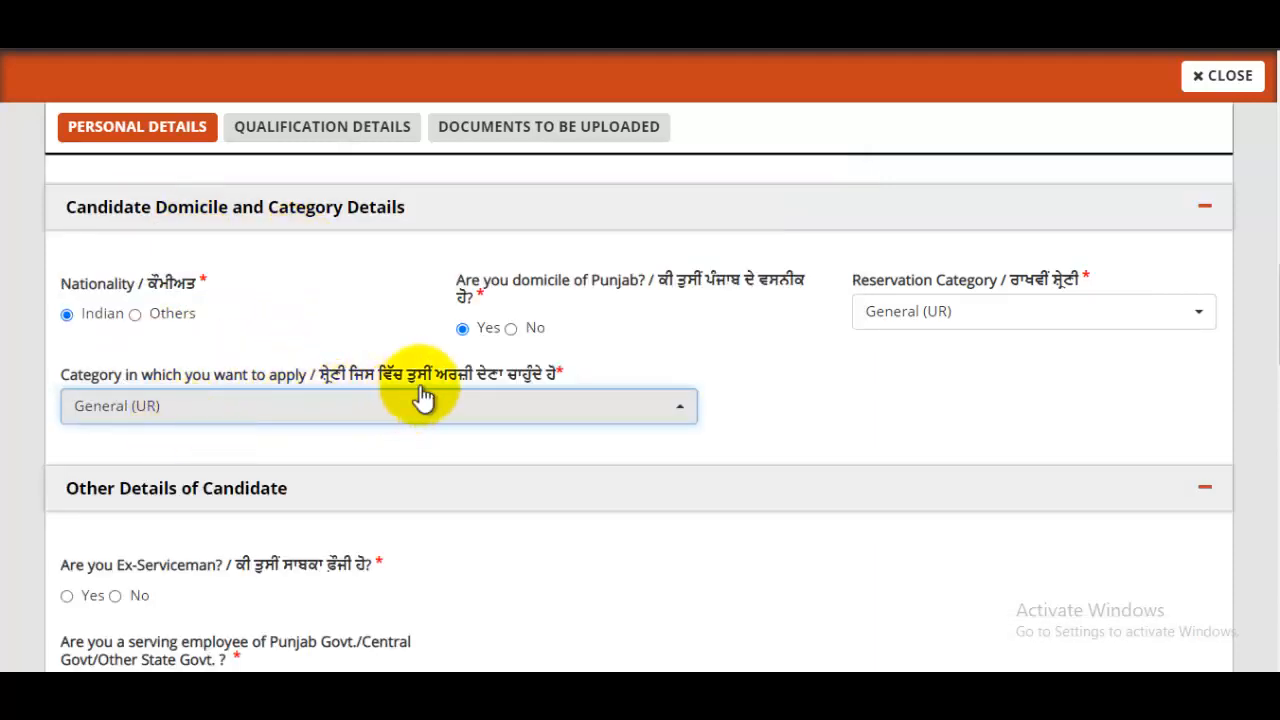
scroll(300, 350, "down", 4)
- Answer No to both the ex-serviceman and serving government employee questions
scroll(322, 350, "up", 1)
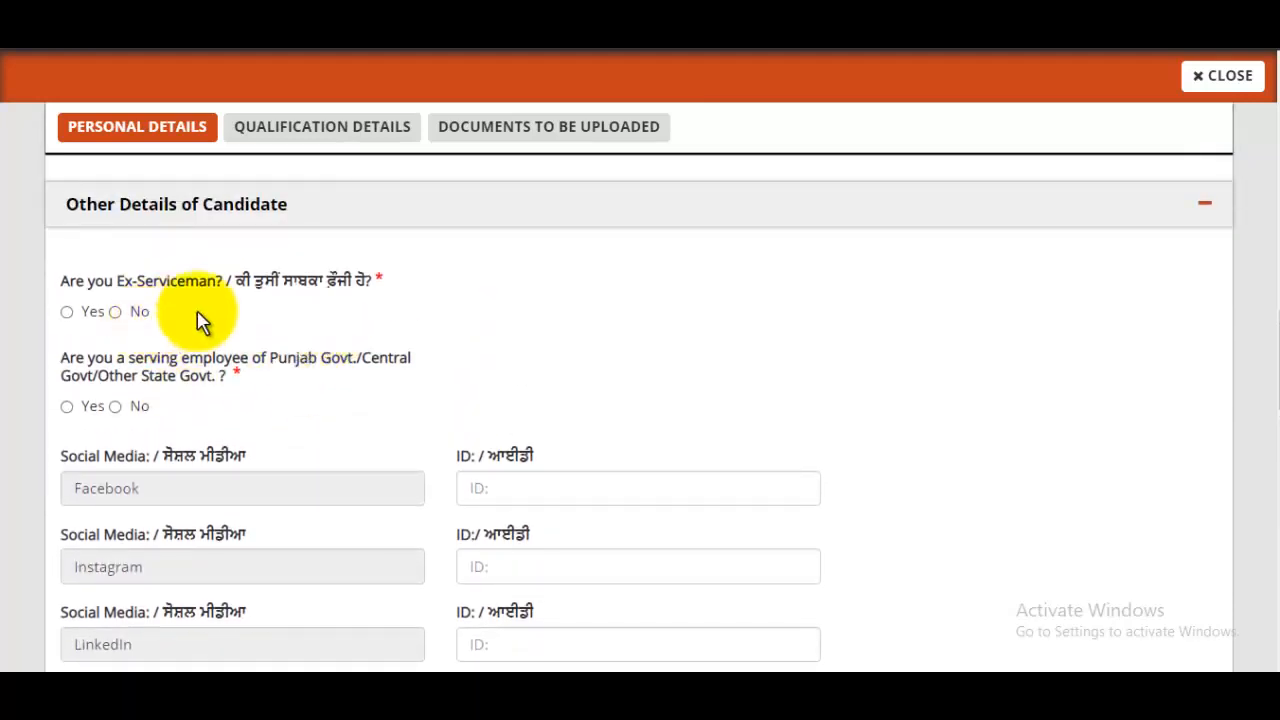
left_click(116, 312)
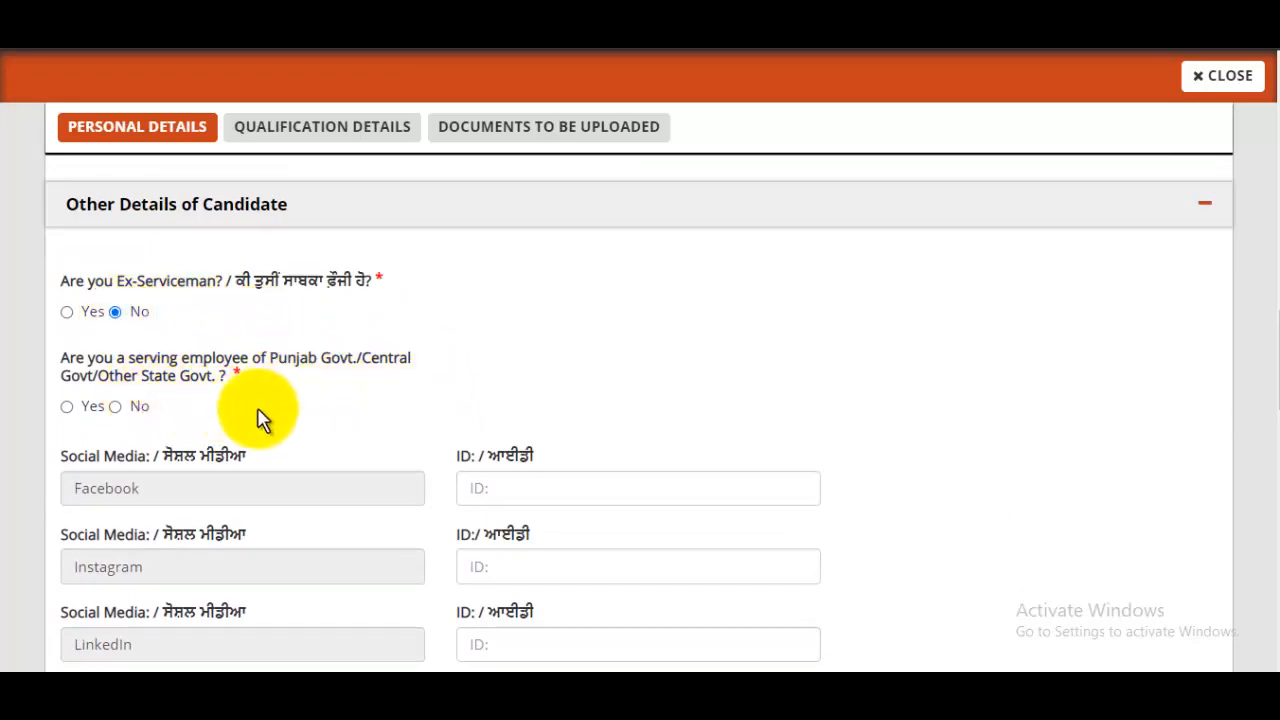
left_click(115, 408)
scroll(527, 380, "up", 1)
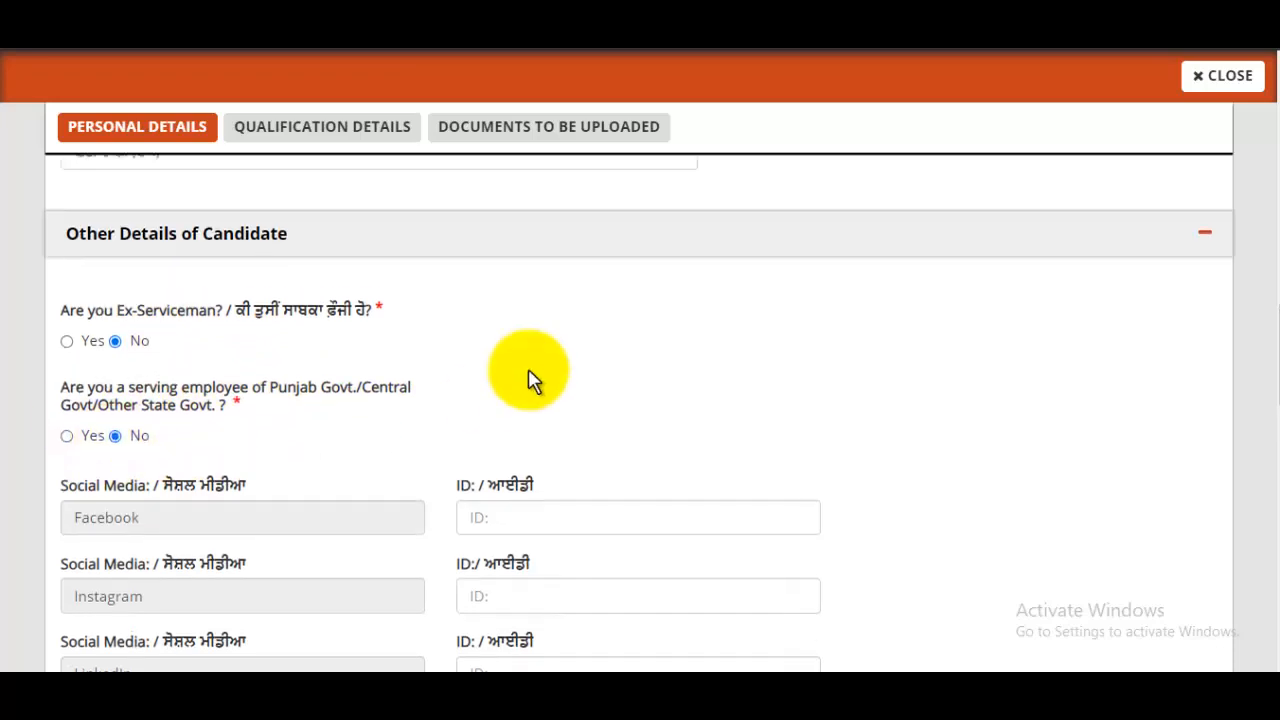
scroll(530, 380, "down", 2)
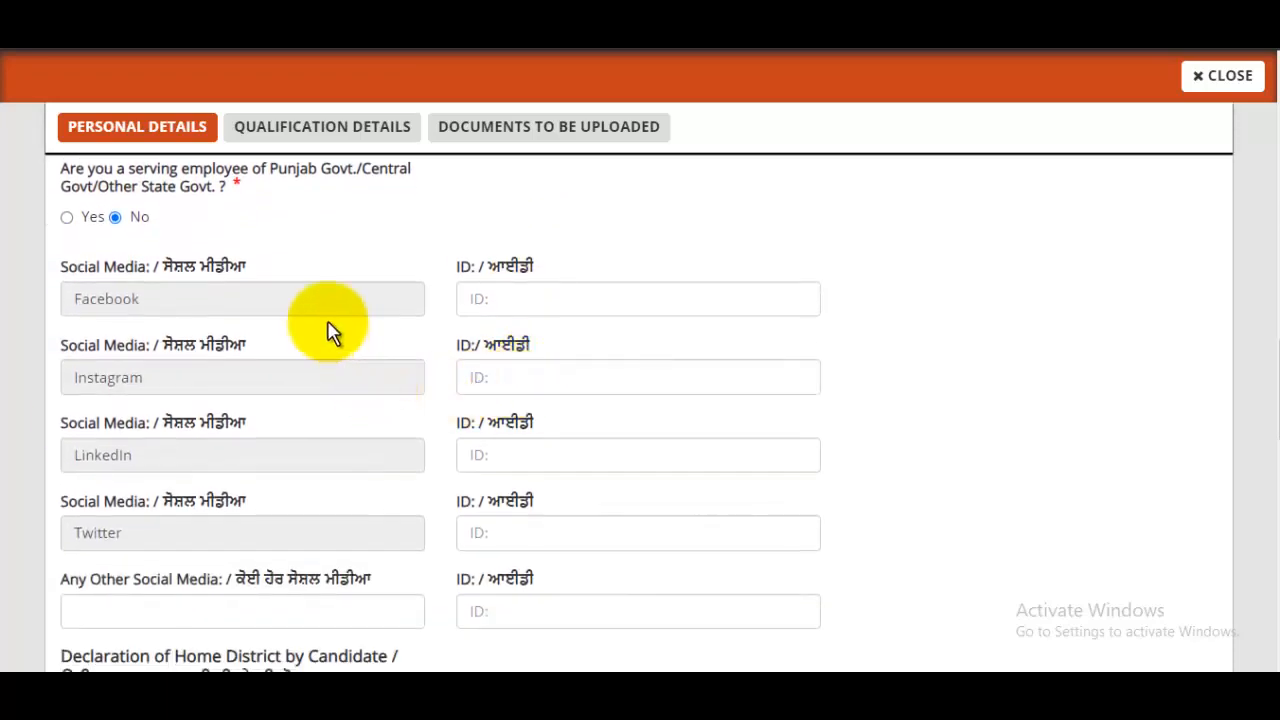
- Leave the Facebook, Instagram, LinkedIn and Twitter ID fields blank
left_click(575, 304)
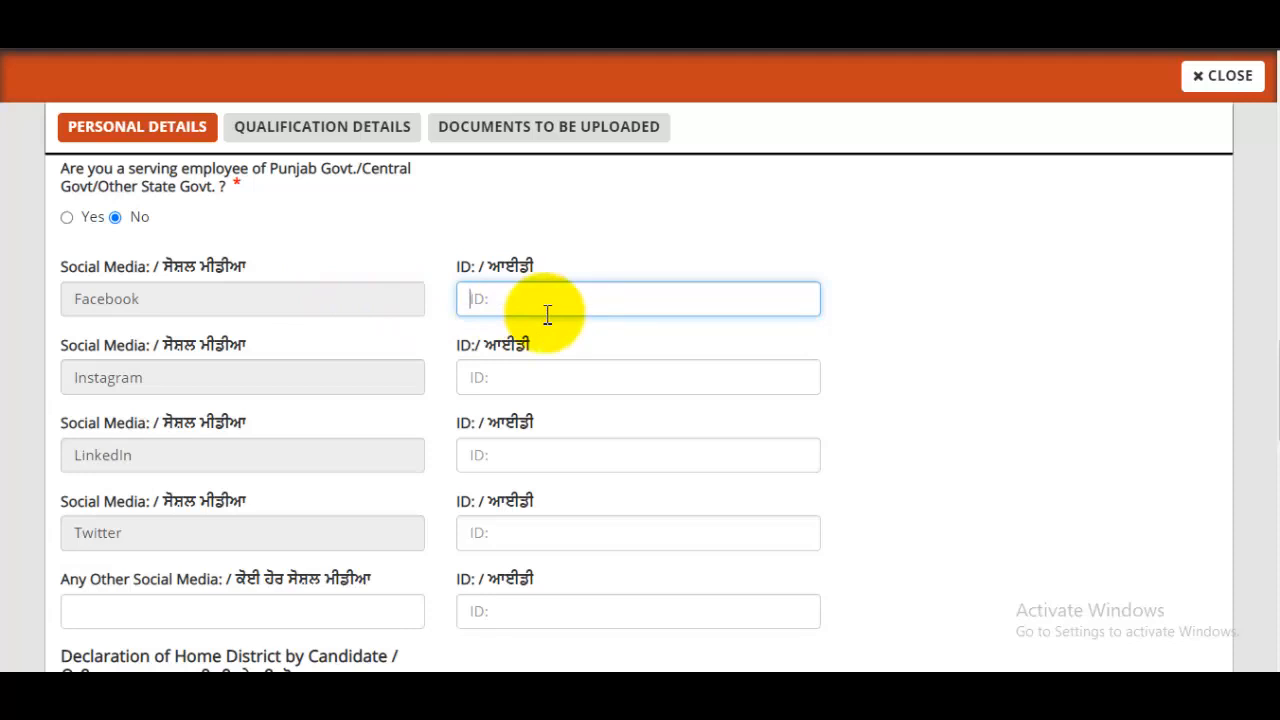
left_click(543, 377)
left_click(535, 460)
left_click(528, 530)
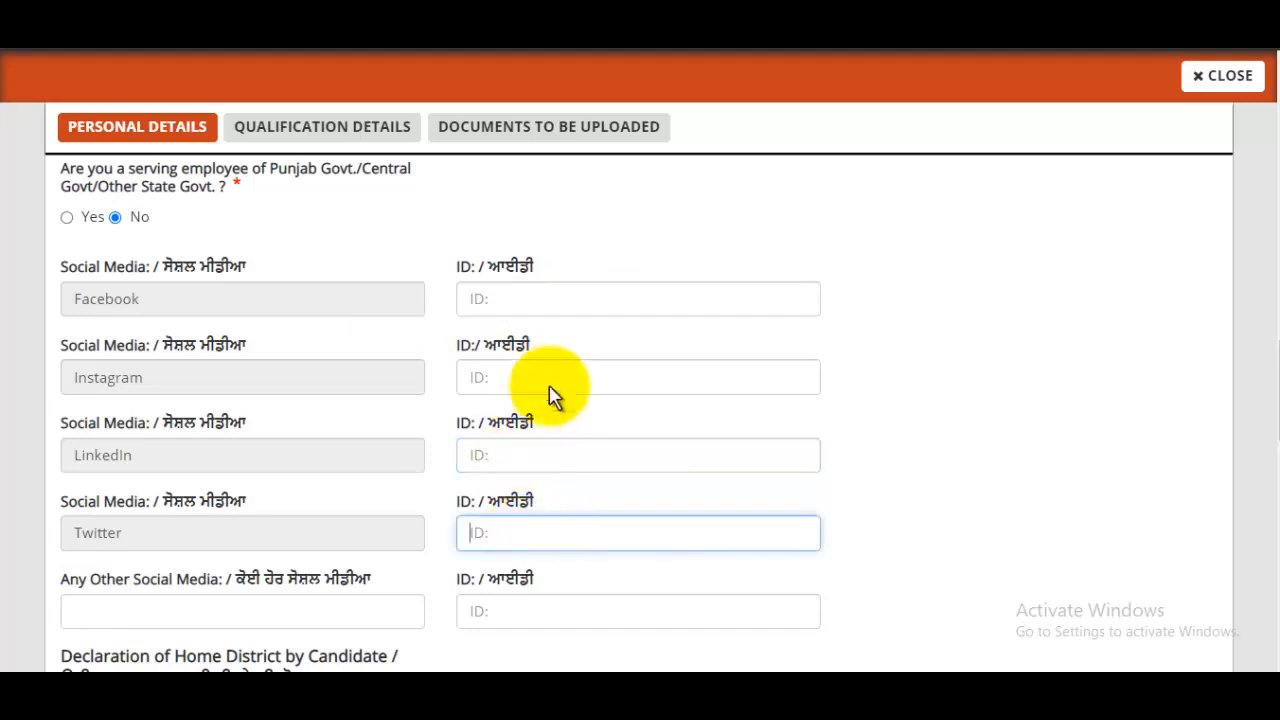
left_click(543, 298)
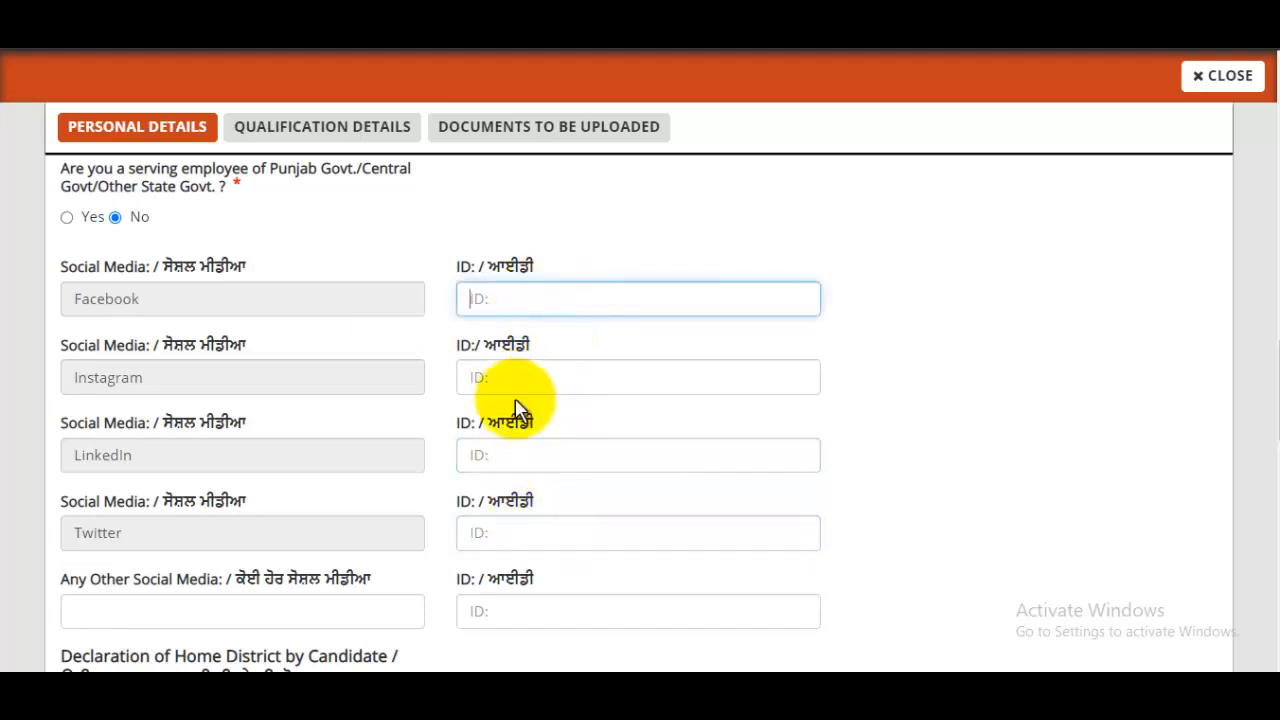
left_click(519, 533)
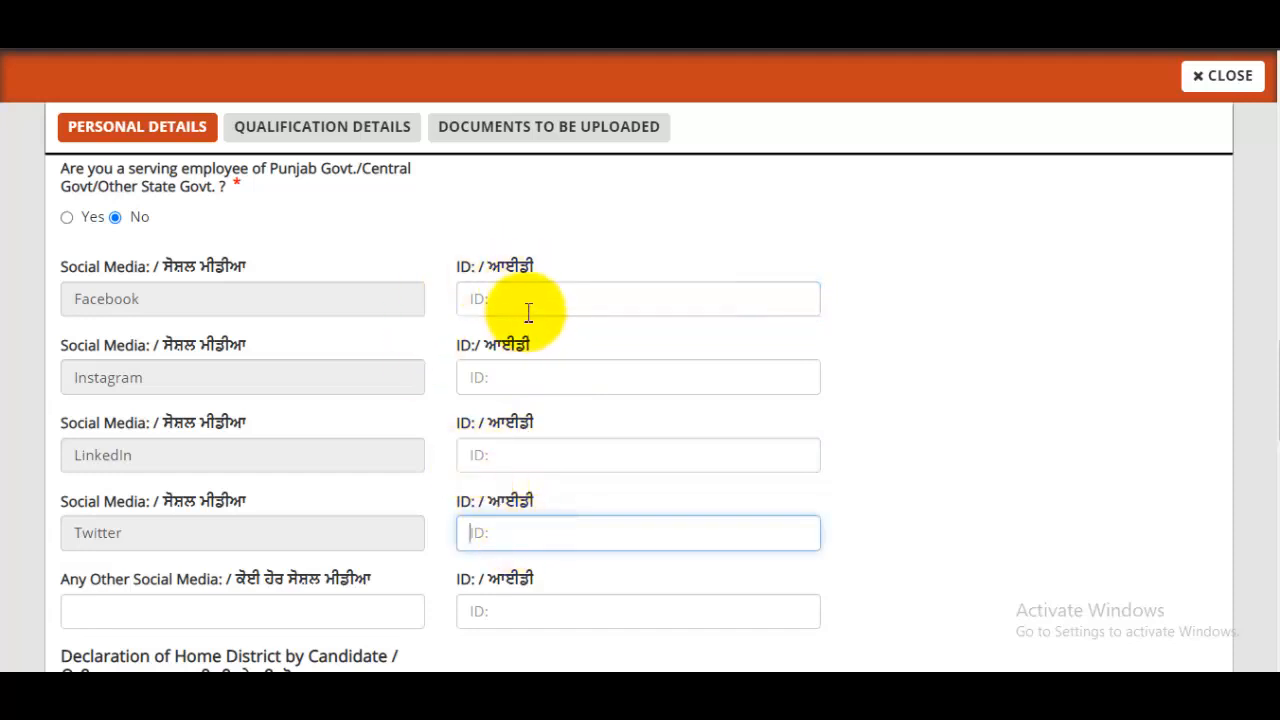
scroll(530, 318, "down", 3)
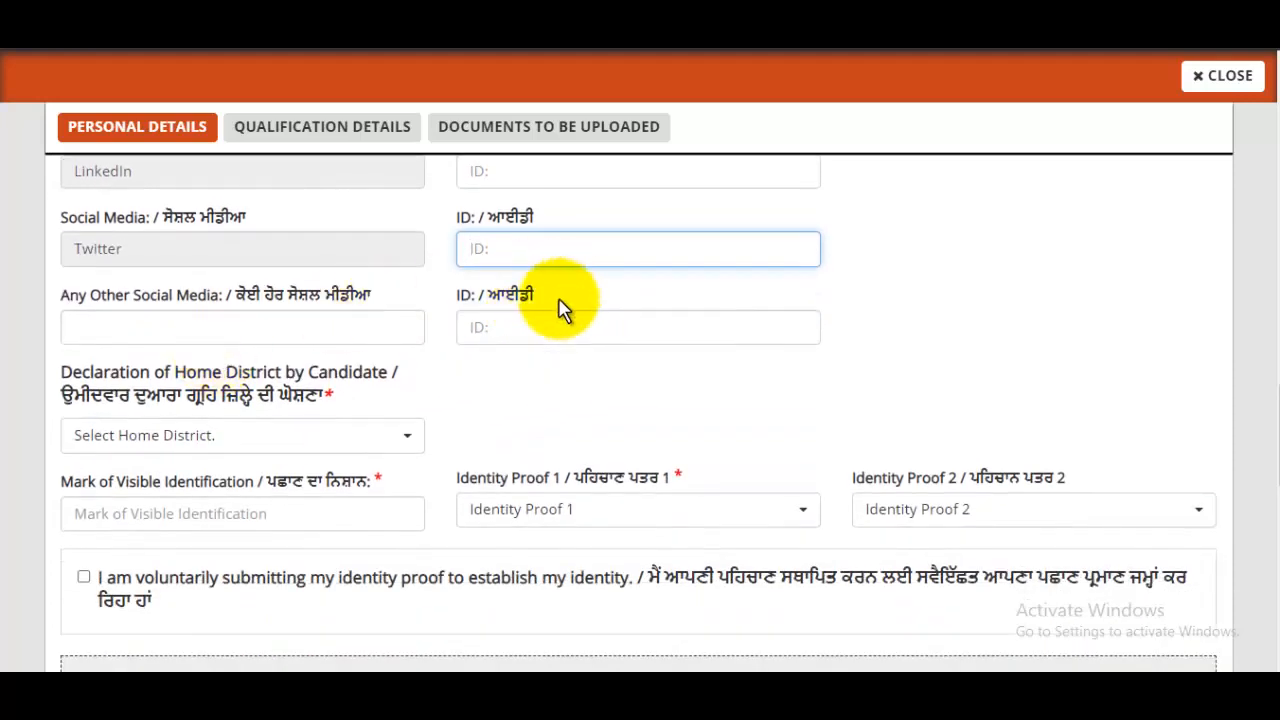
- Skip the other social media fields and set home district to Amritsar Rural
left_click(276, 330)
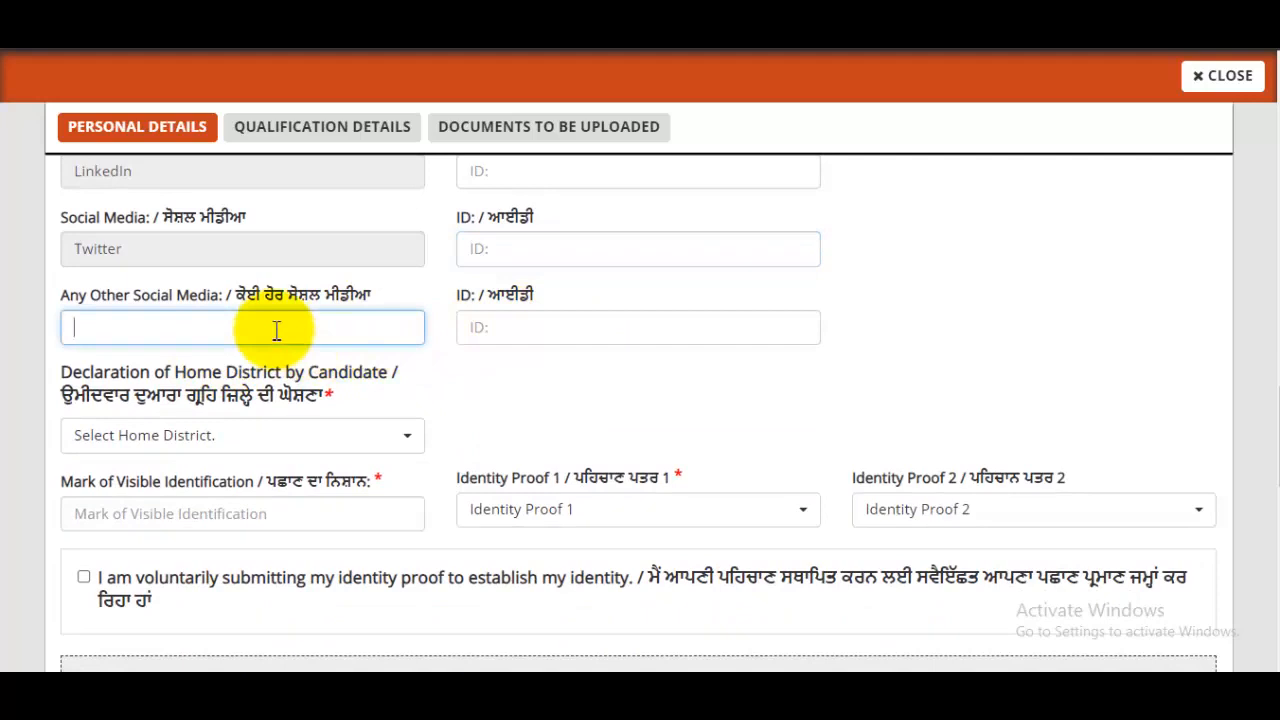
left_click(513, 316)
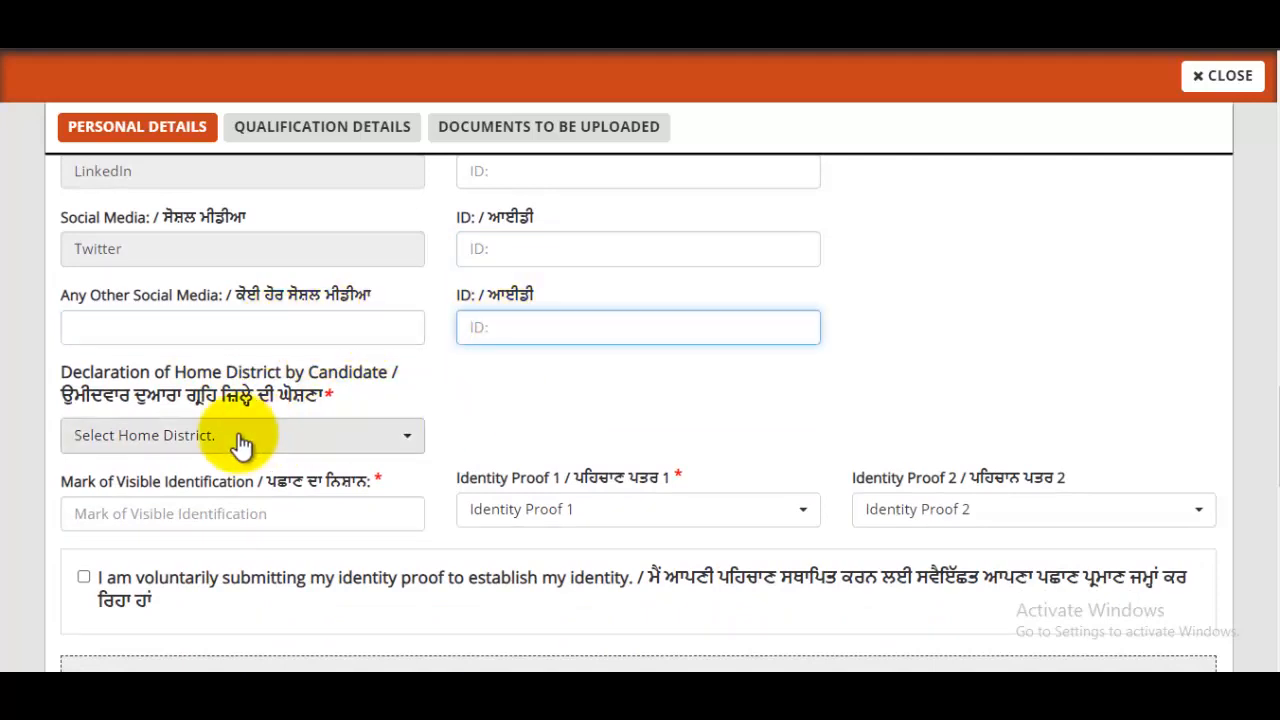
left_click(321, 440)
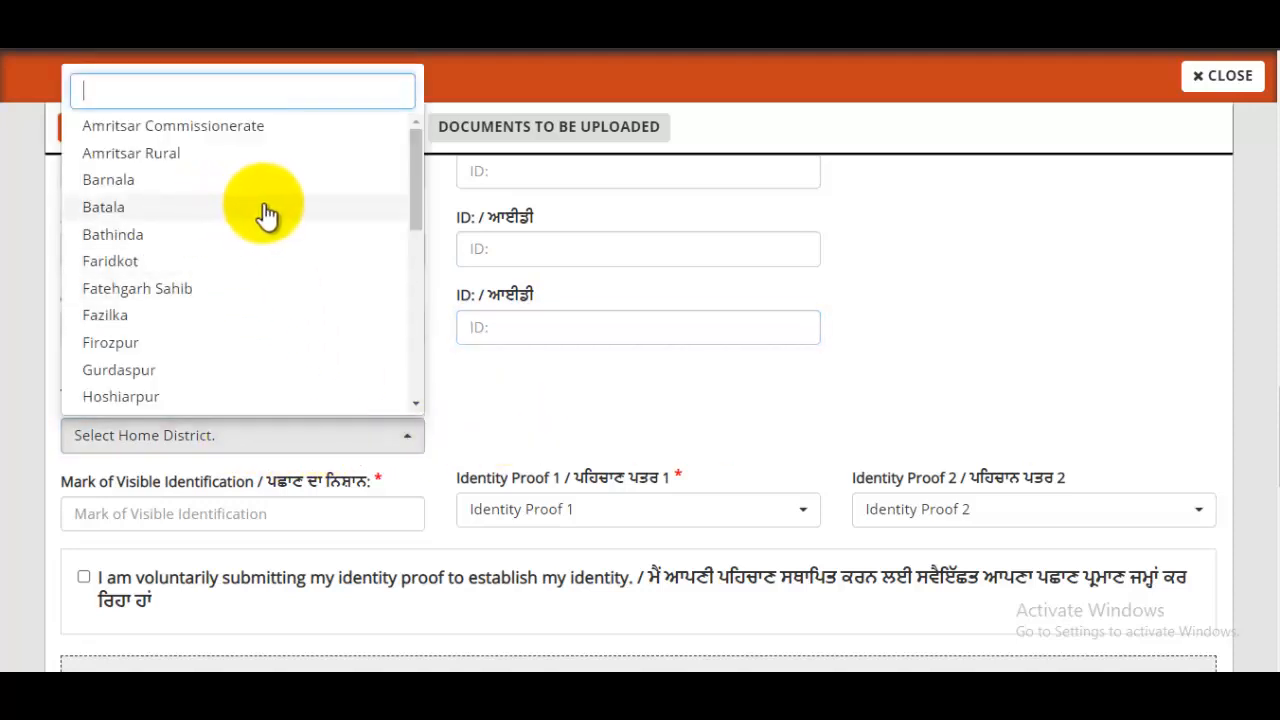
left_click(148, 168)
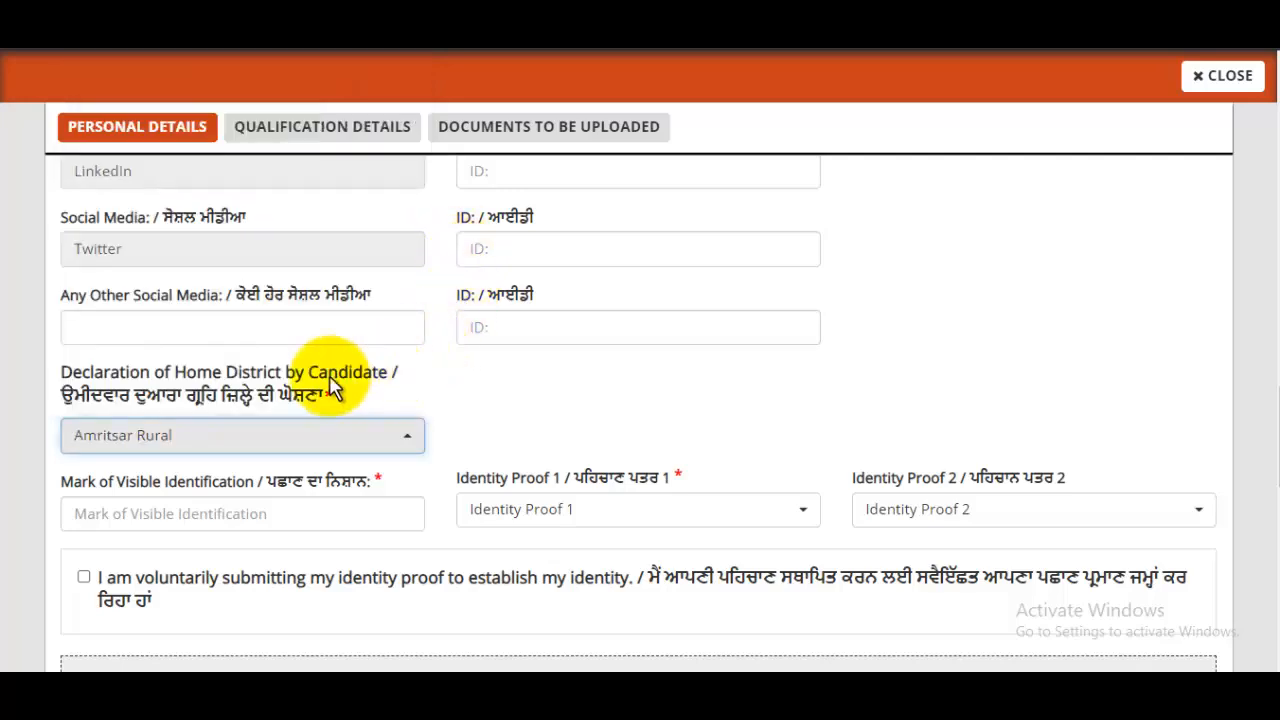
scroll(452, 330, "down", 1)
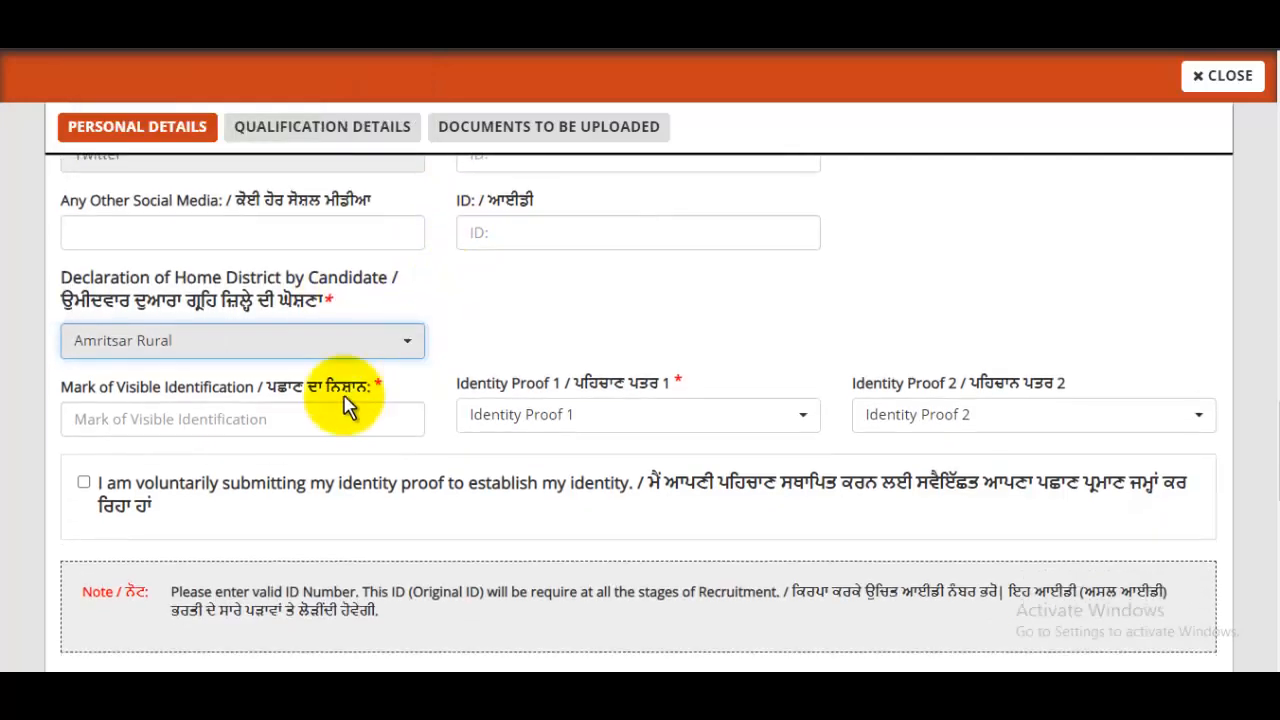
- Enter visible mark 'MOLE ON MY CHICK', choose Pan Card and Aadhar Card proofs, tick consent
left_click(201, 422)
type("Mole on My Chick")
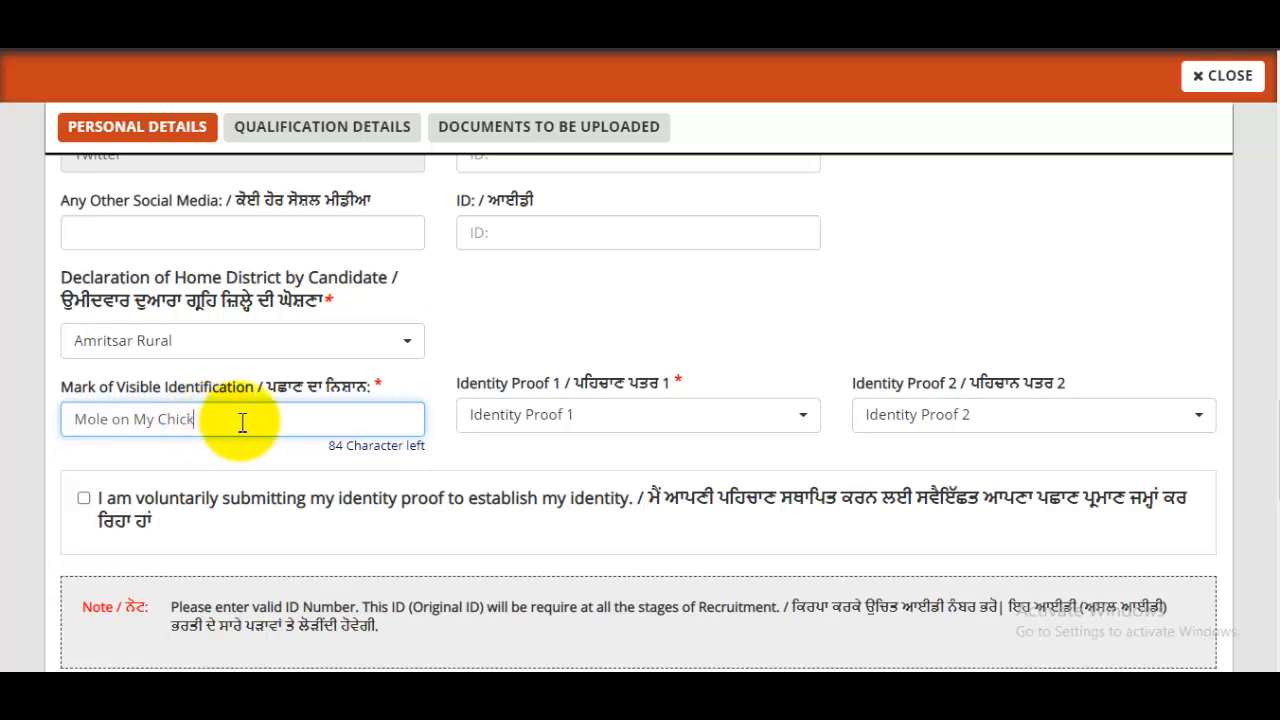
left_click(575, 428)
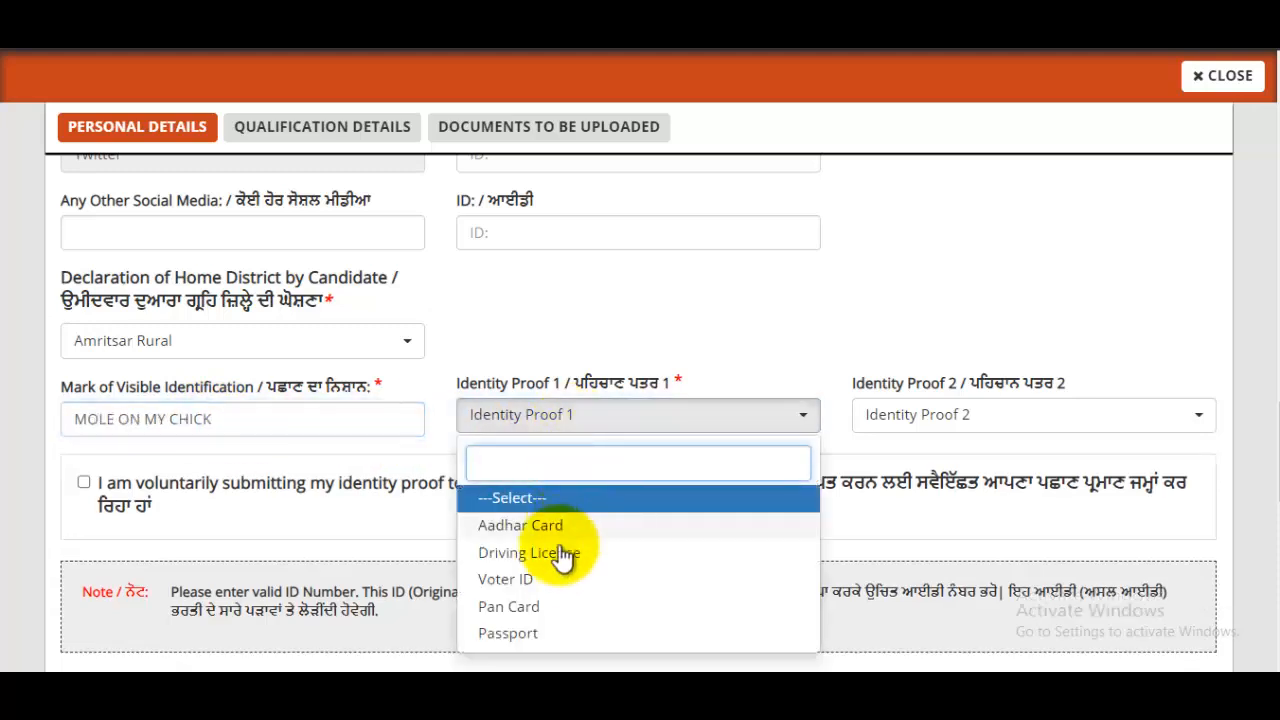
left_click(521, 607)
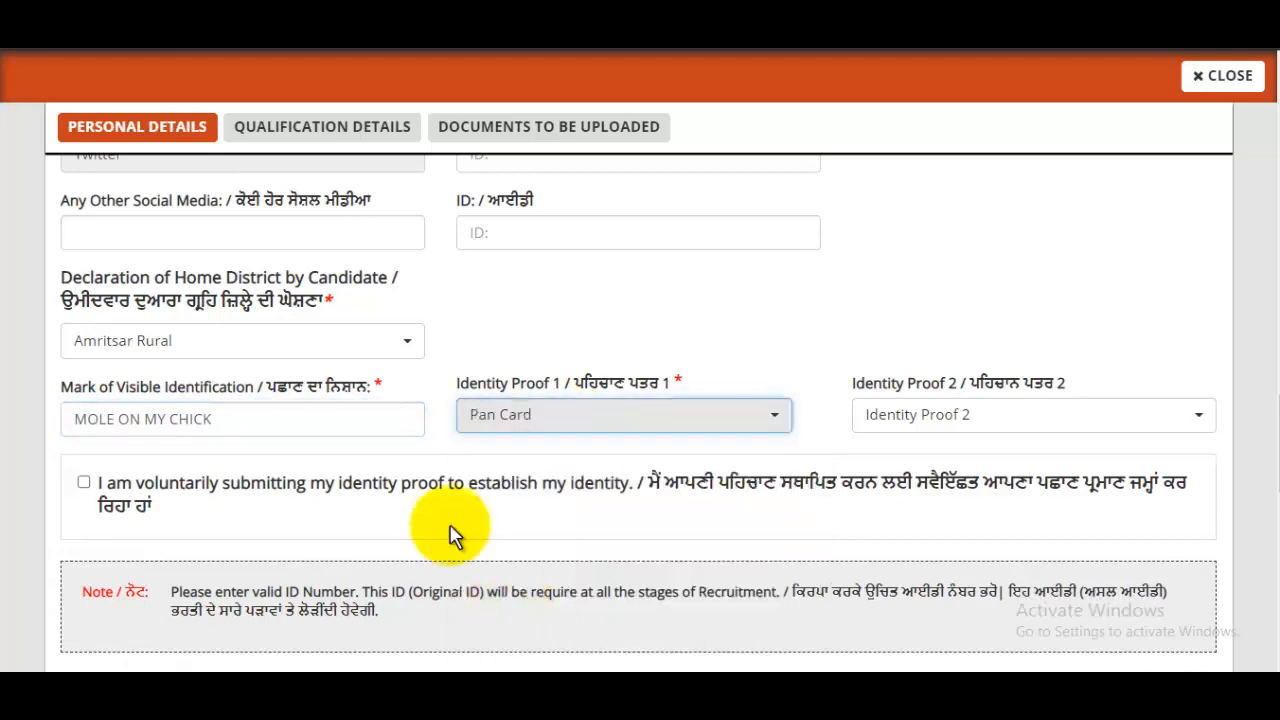
left_click(948, 424)
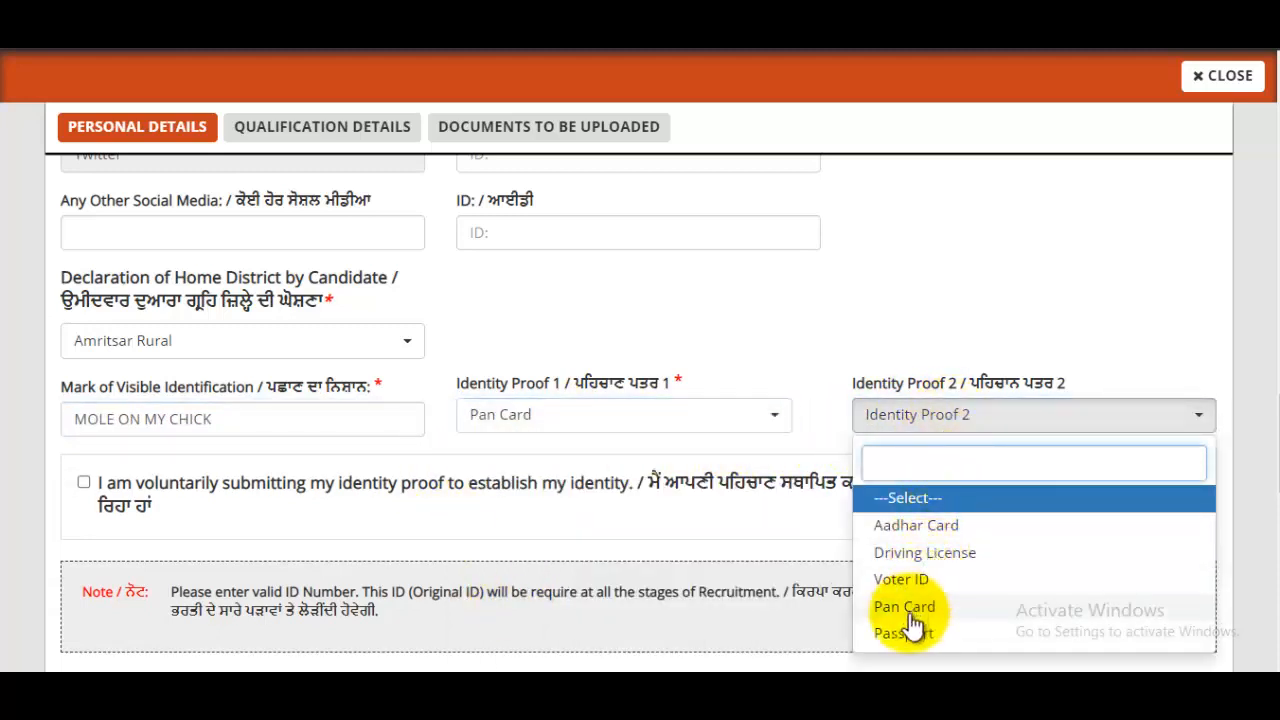
left_click(940, 524)
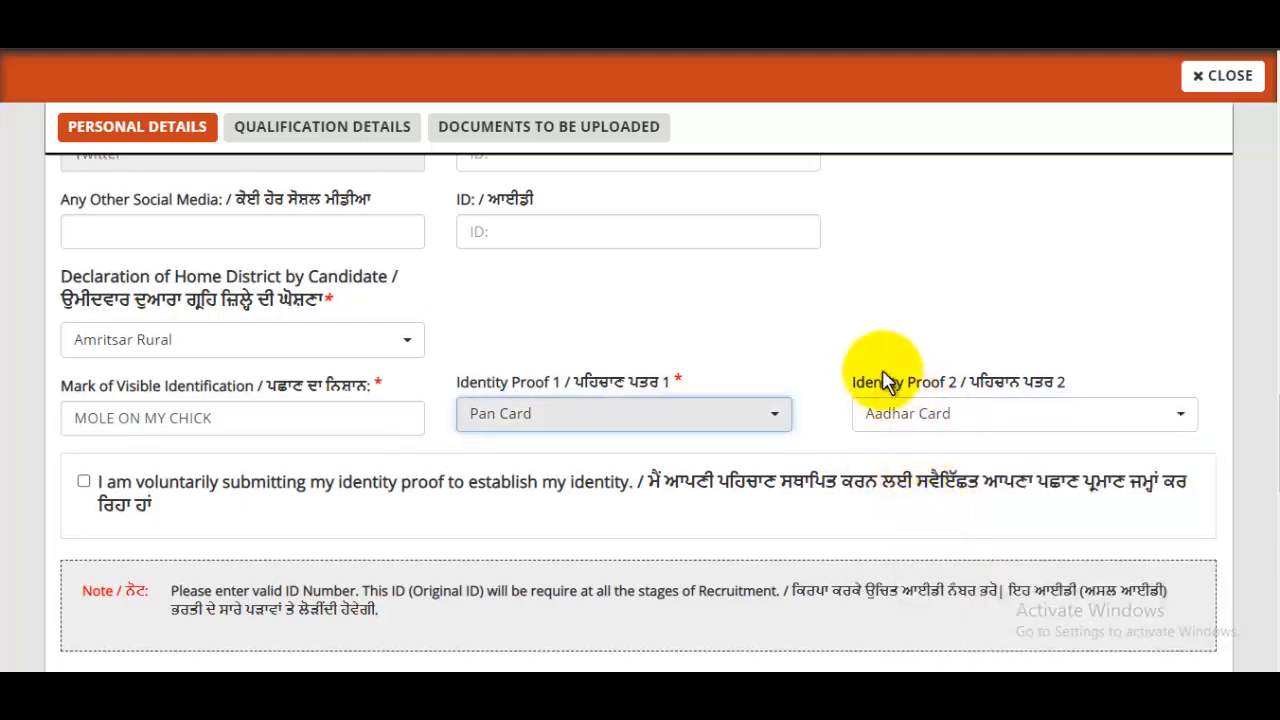
scroll(884, 380, "down", 2)
left_click(84, 293)
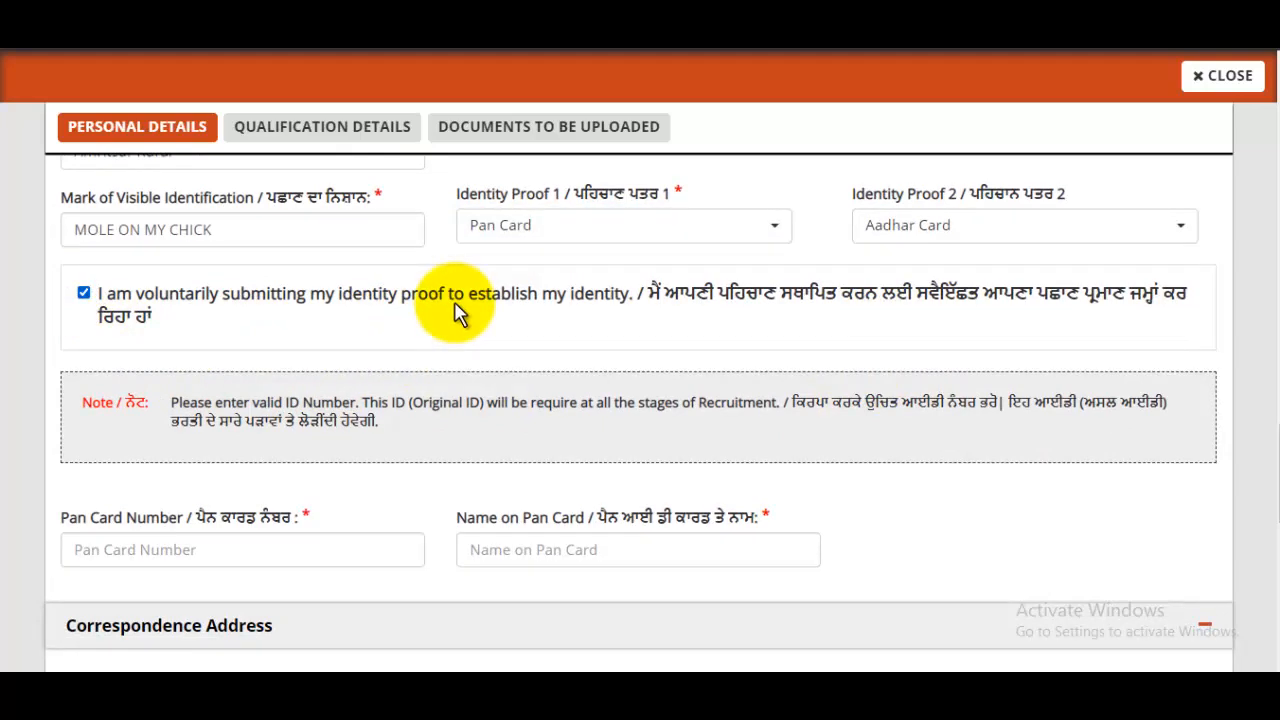
- Enter the PAN card number and the cardholder's name as printed on the PAN card
scroll(563, 310, "down", 3)
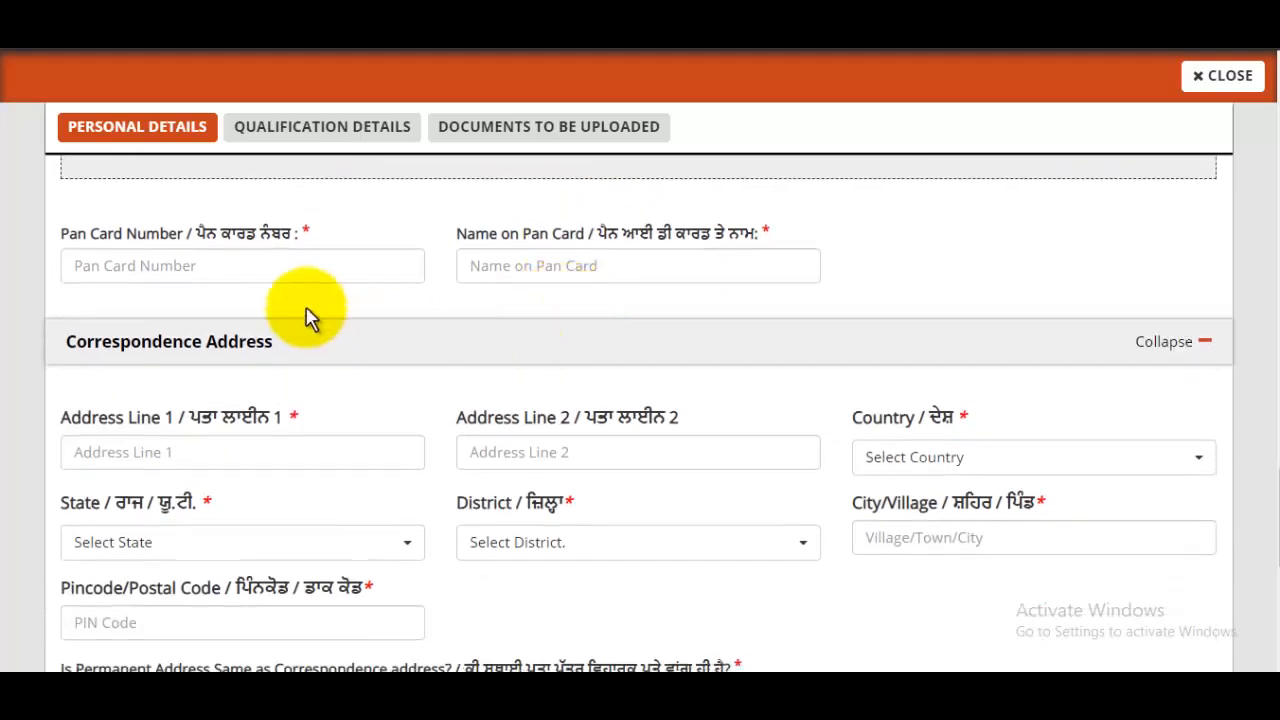
left_click(243, 270)
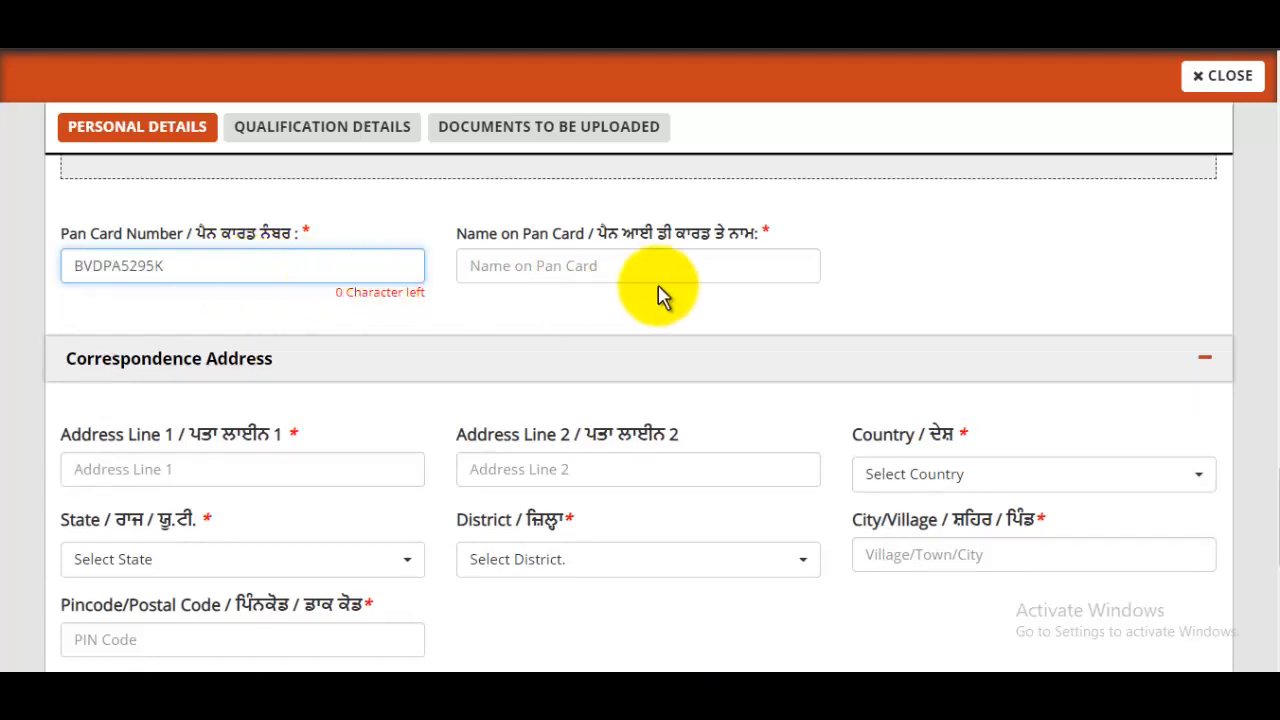
left_click(636, 264)
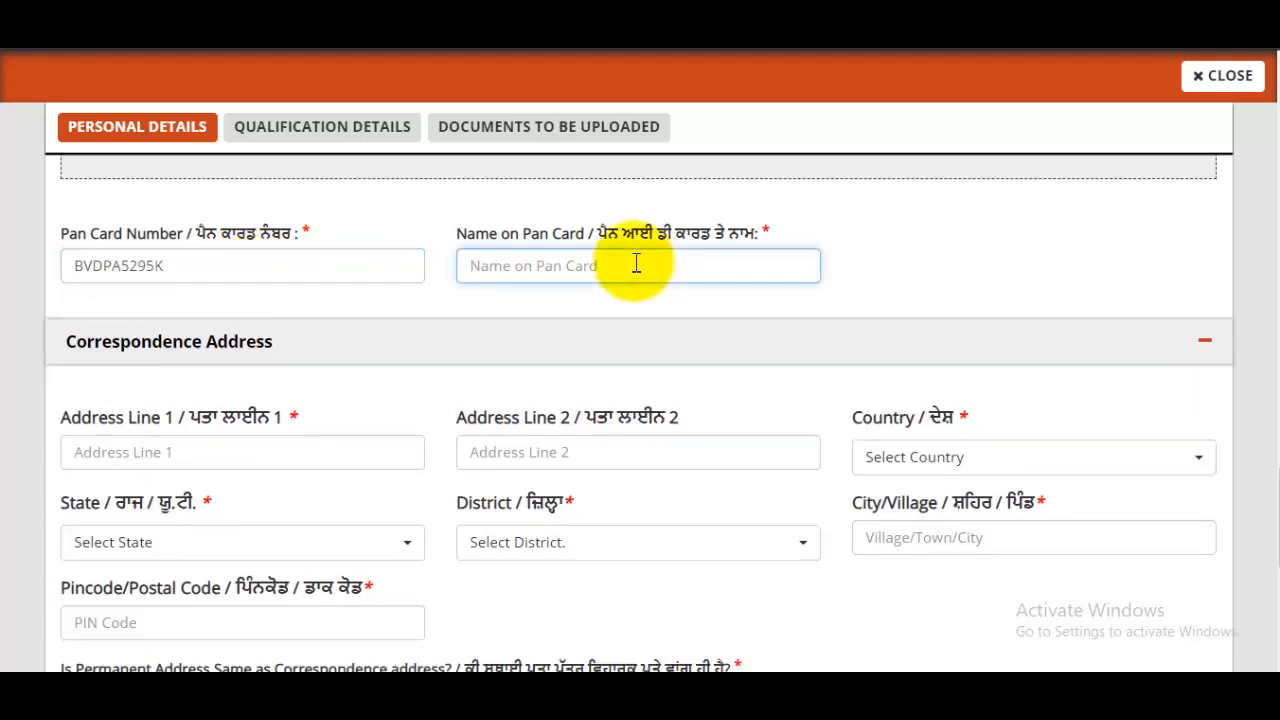
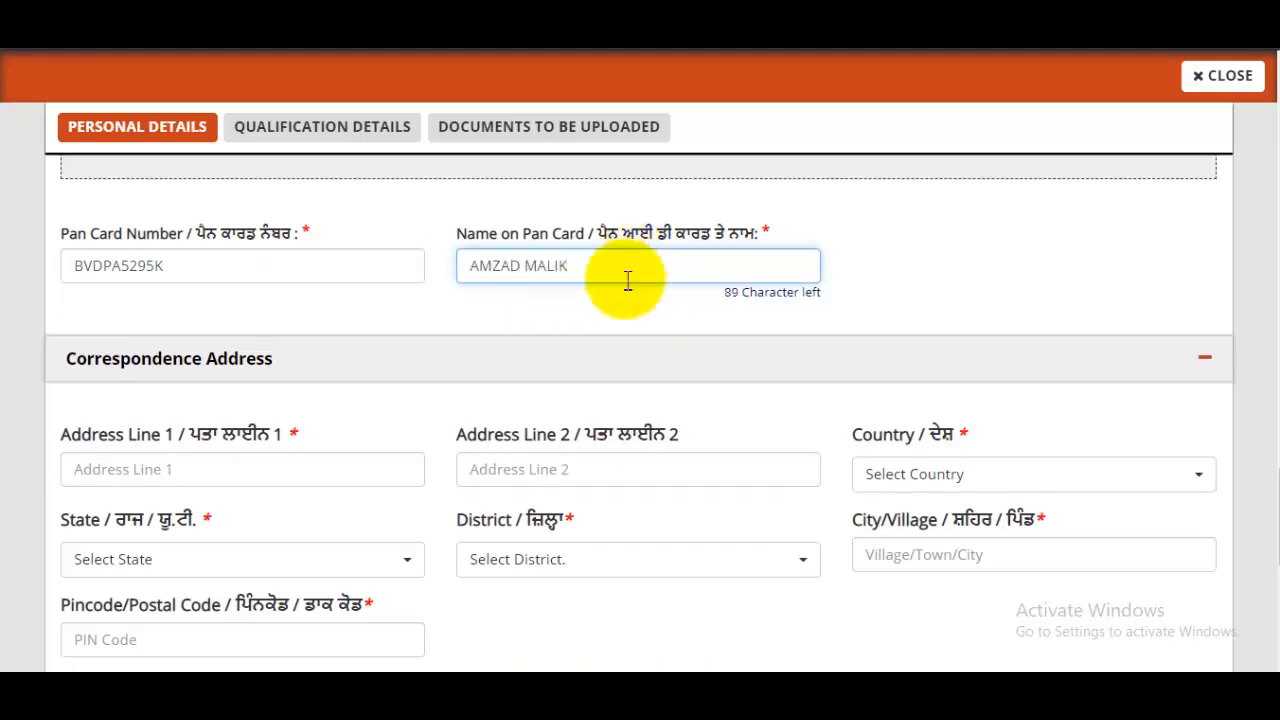
left_click(548, 308)
scroll(420, 352, "down", 1)
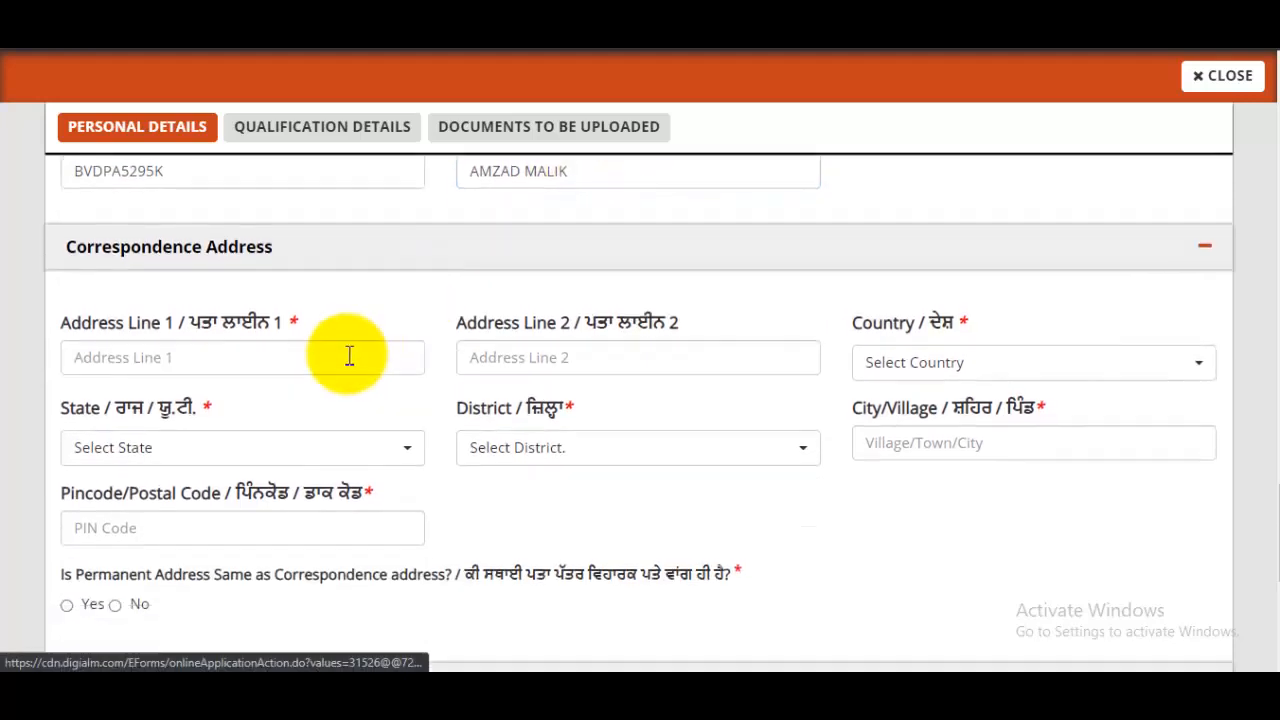
- Enter both correspondence address lines and set country India and state Uttar Pradesh
left_click(349, 357)
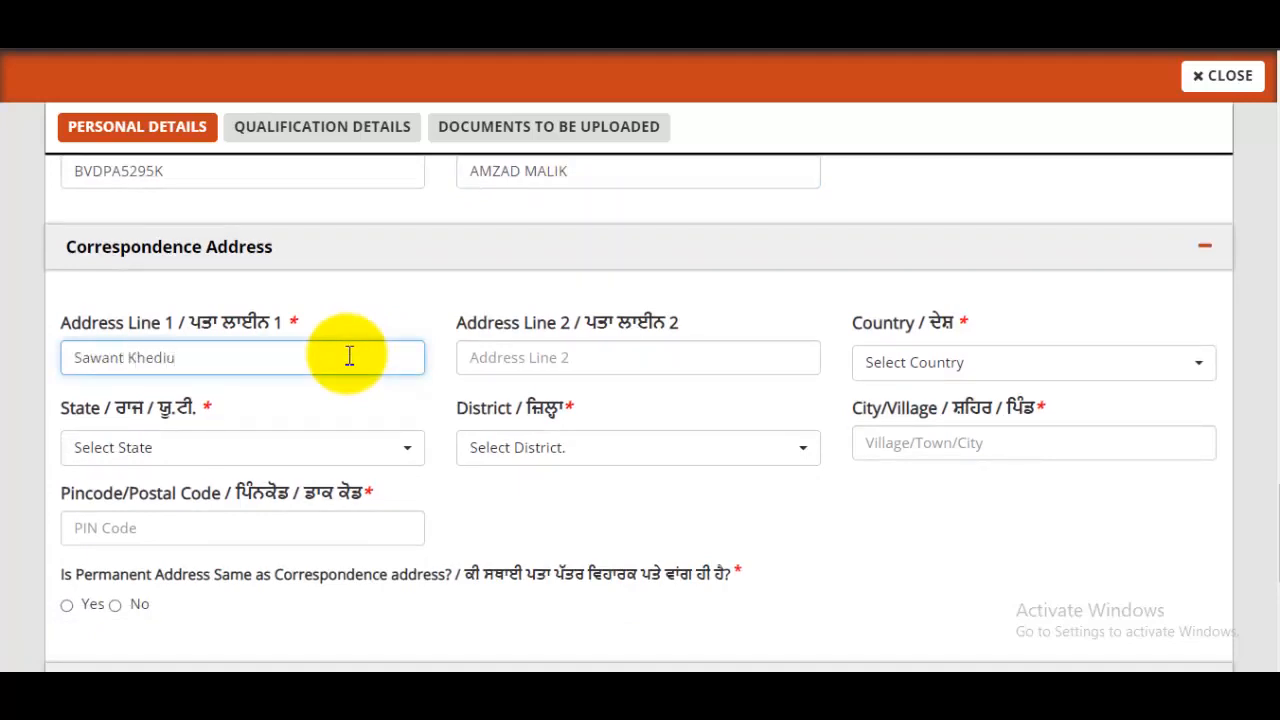
key("BackSpace")
left_click(630, 366)
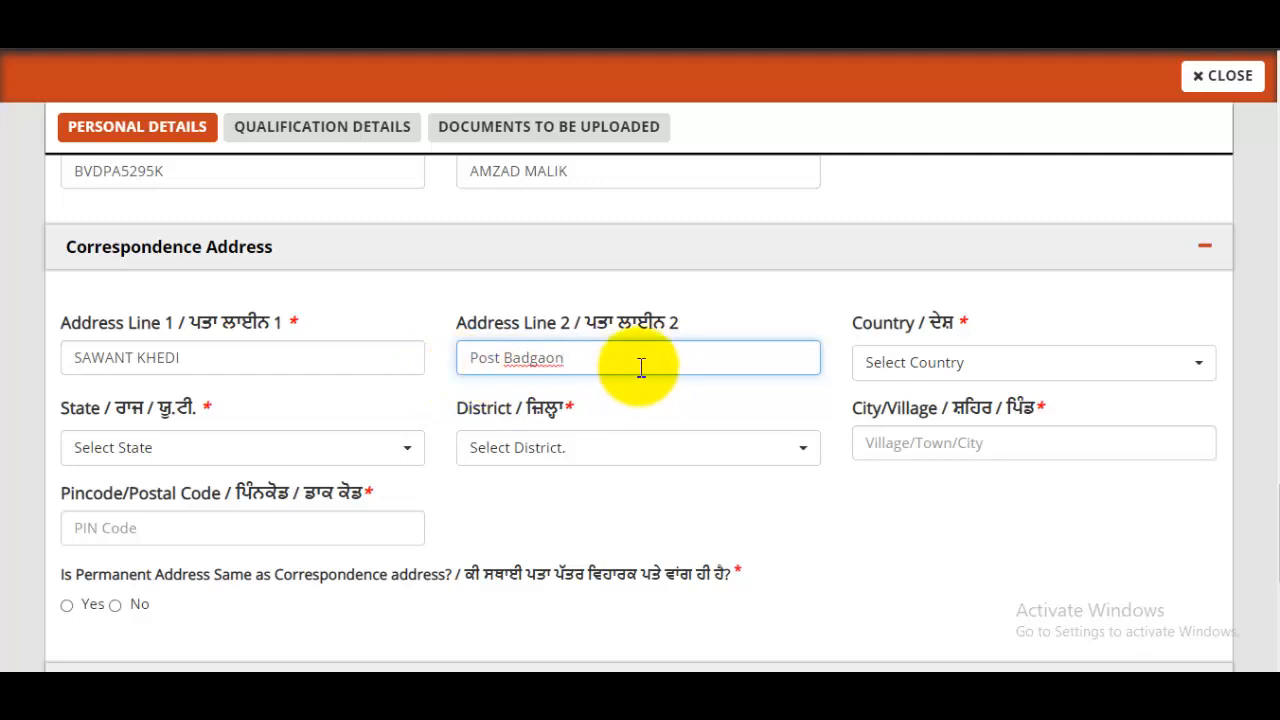
left_click(917, 380)
left_click(903, 476)
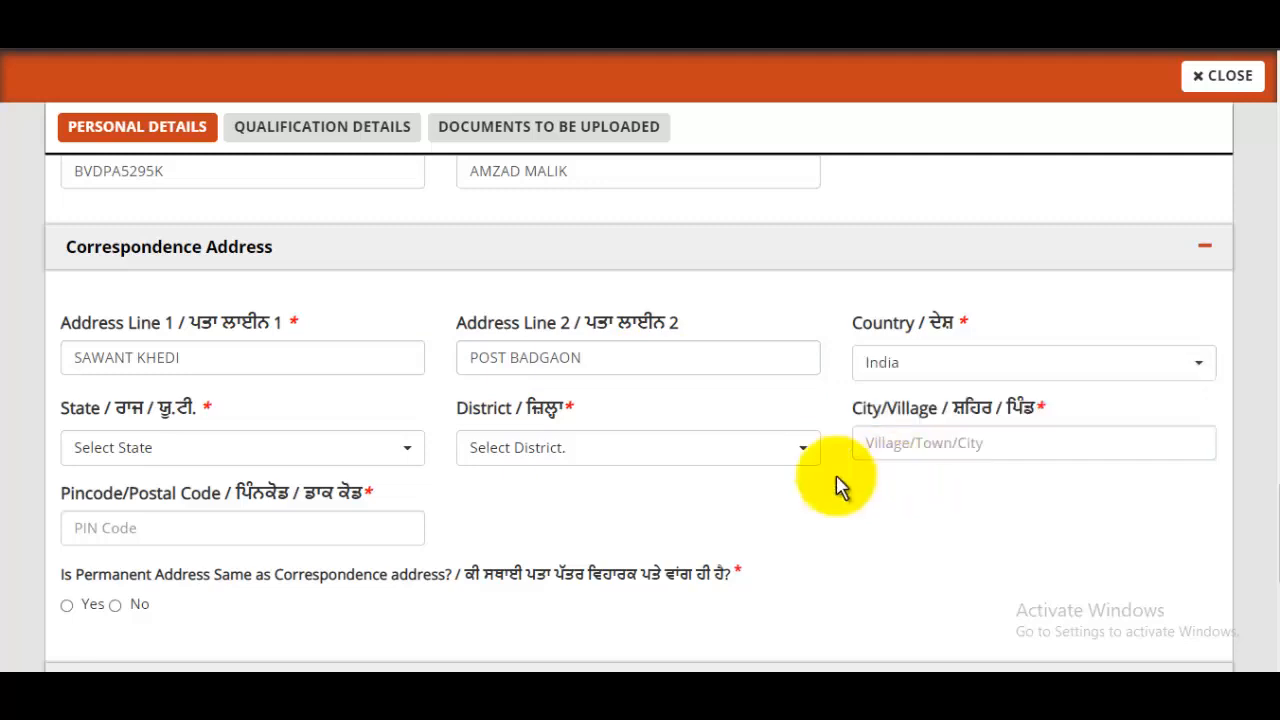
left_click(290, 452)
scroll(229, 229, "down", 3)
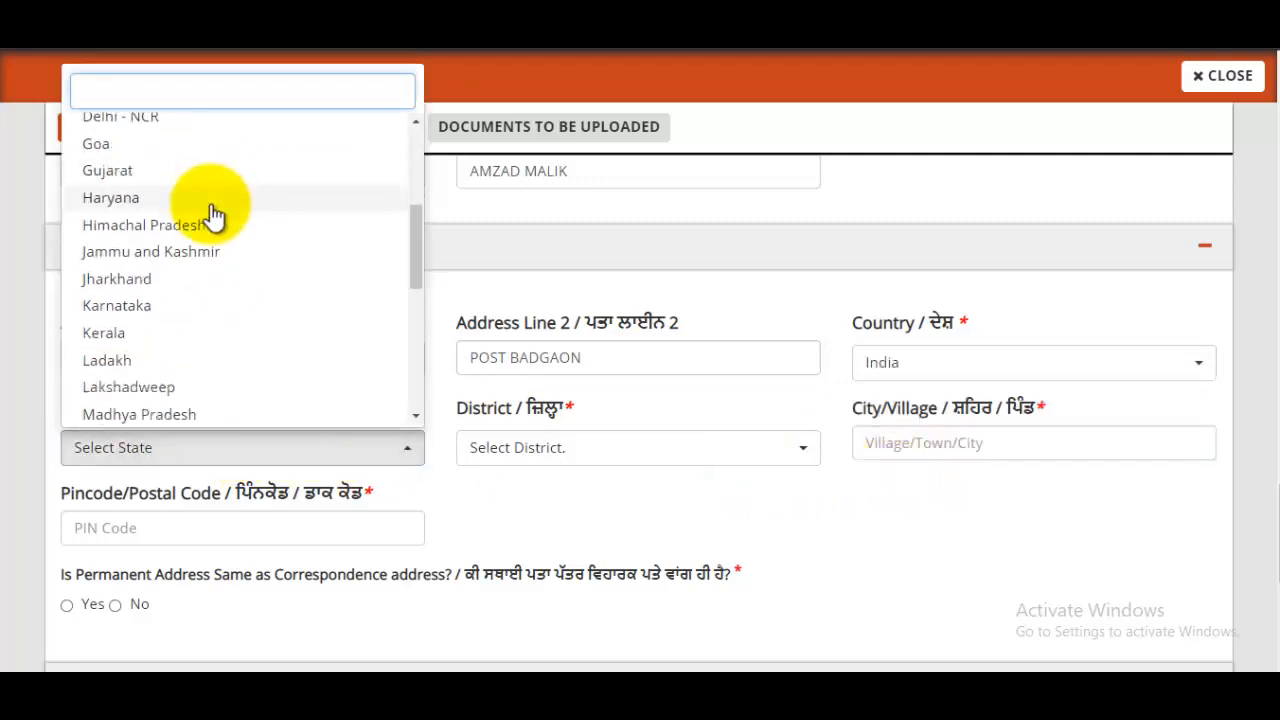
scroll(213, 216, "down", 5)
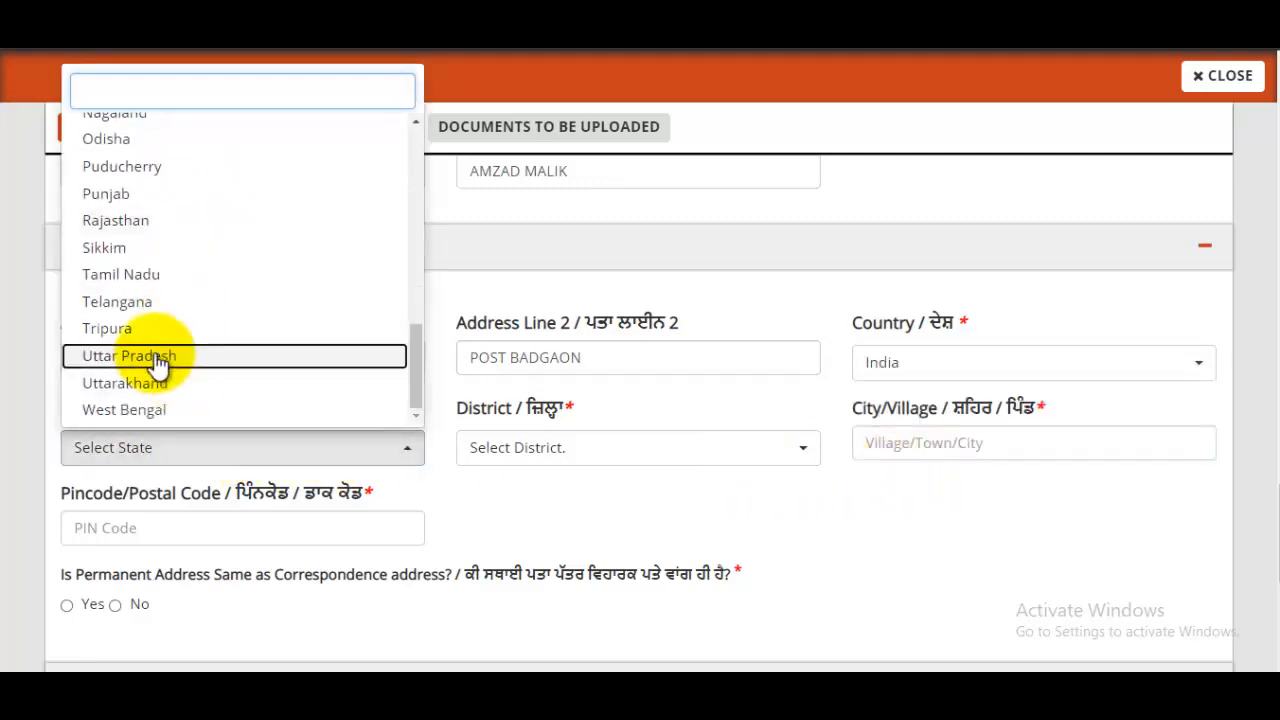
left_click(575, 450)
- Choose district Saharanpur, fill city and PIN code, and mark permanent address the same
left_click(569, 455)
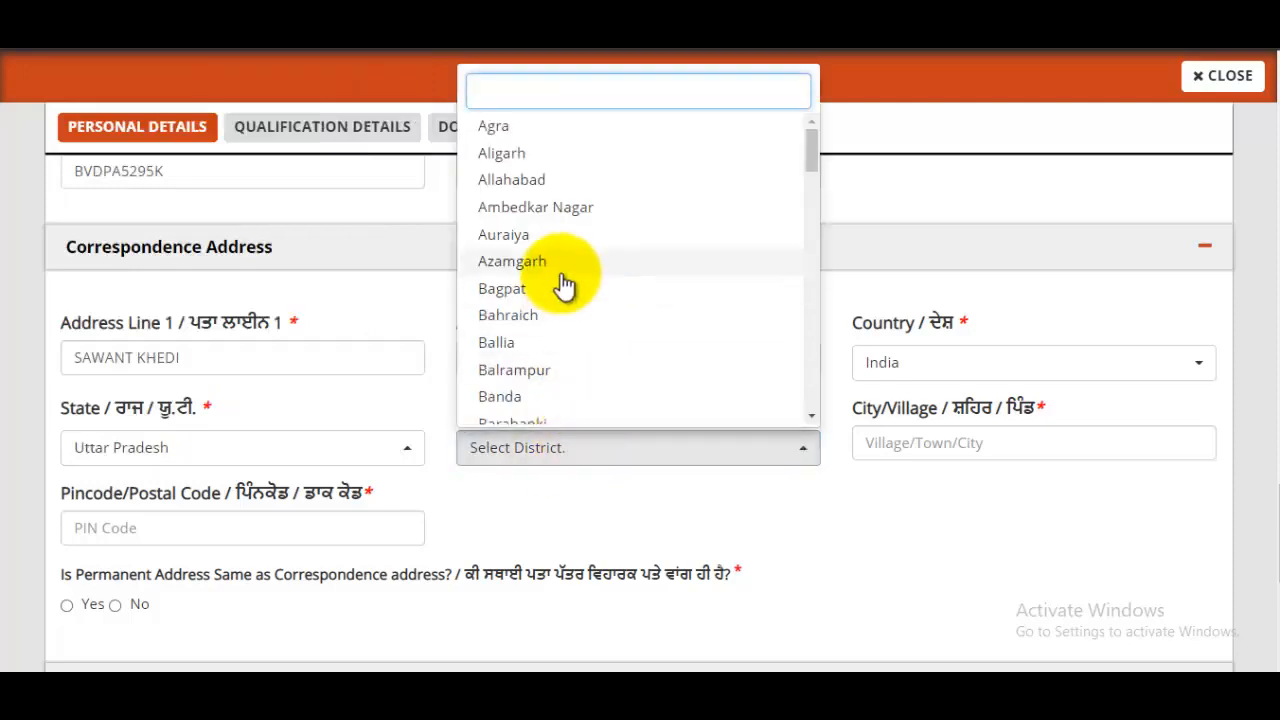
type("SAHA")
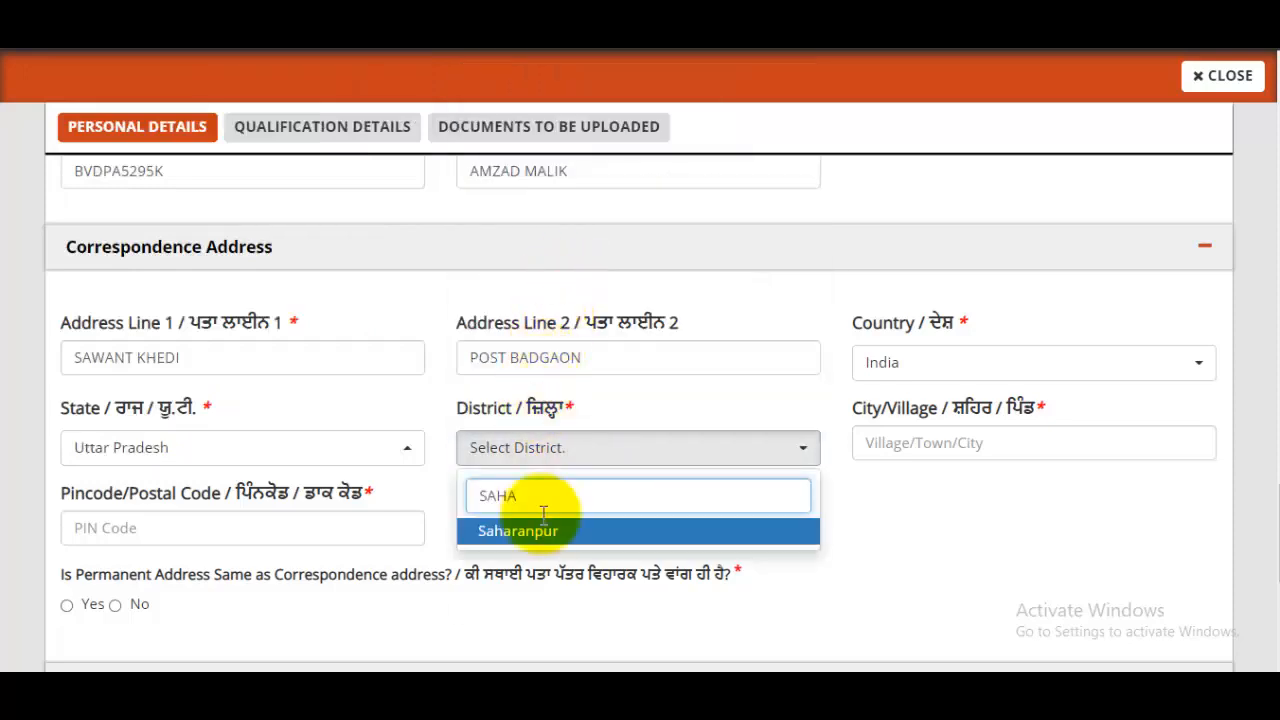
left_click(975, 445)
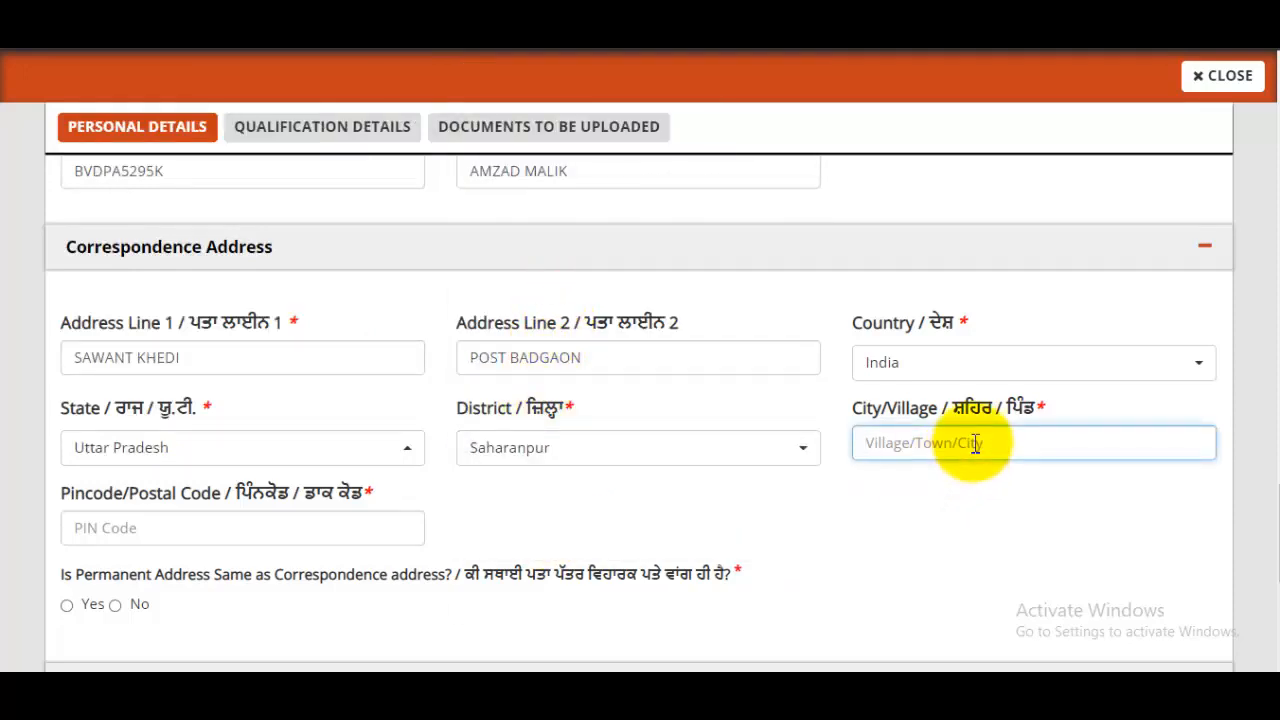
type("Badgoan")
key("Tab")
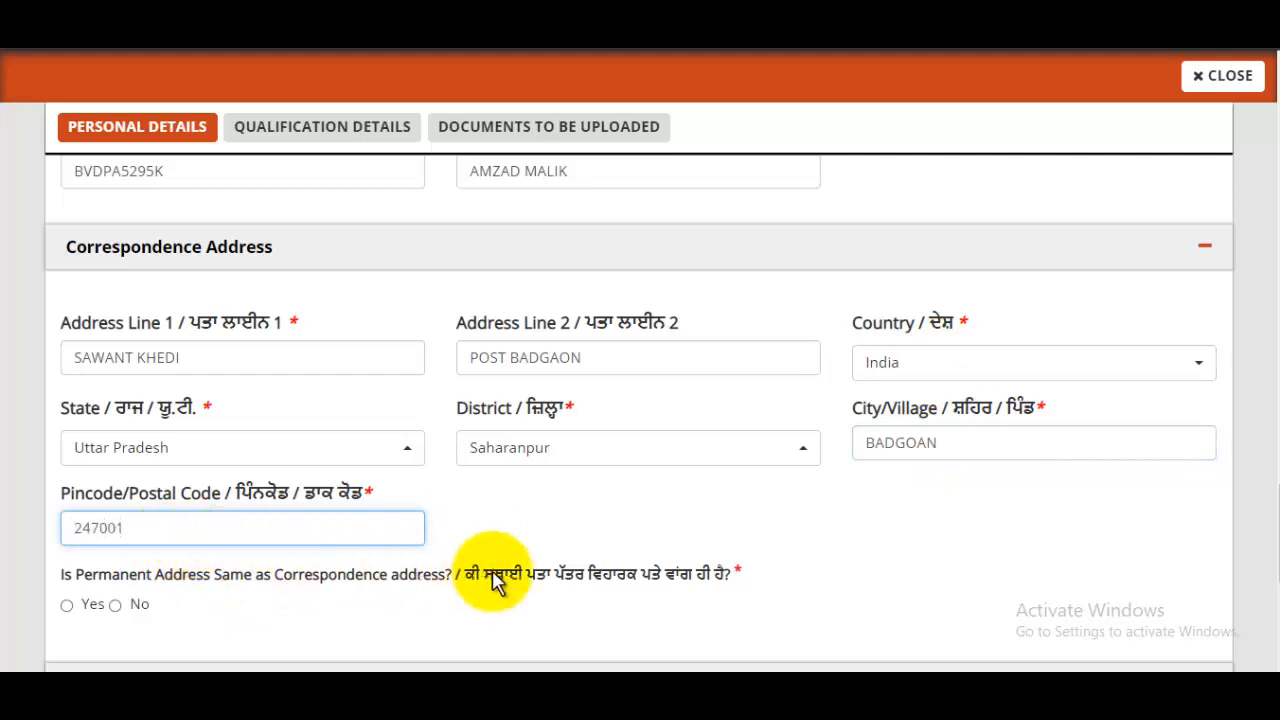
scroll(494, 571, "down", 2)
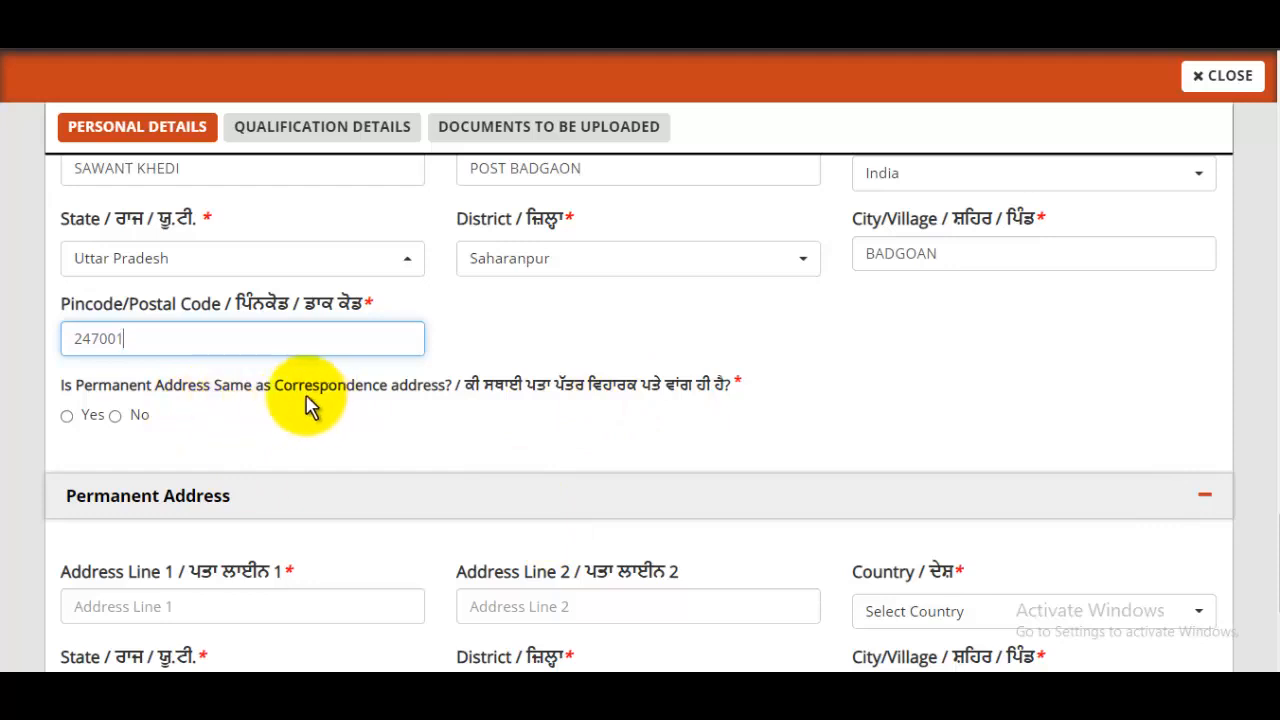
left_click(67, 416)
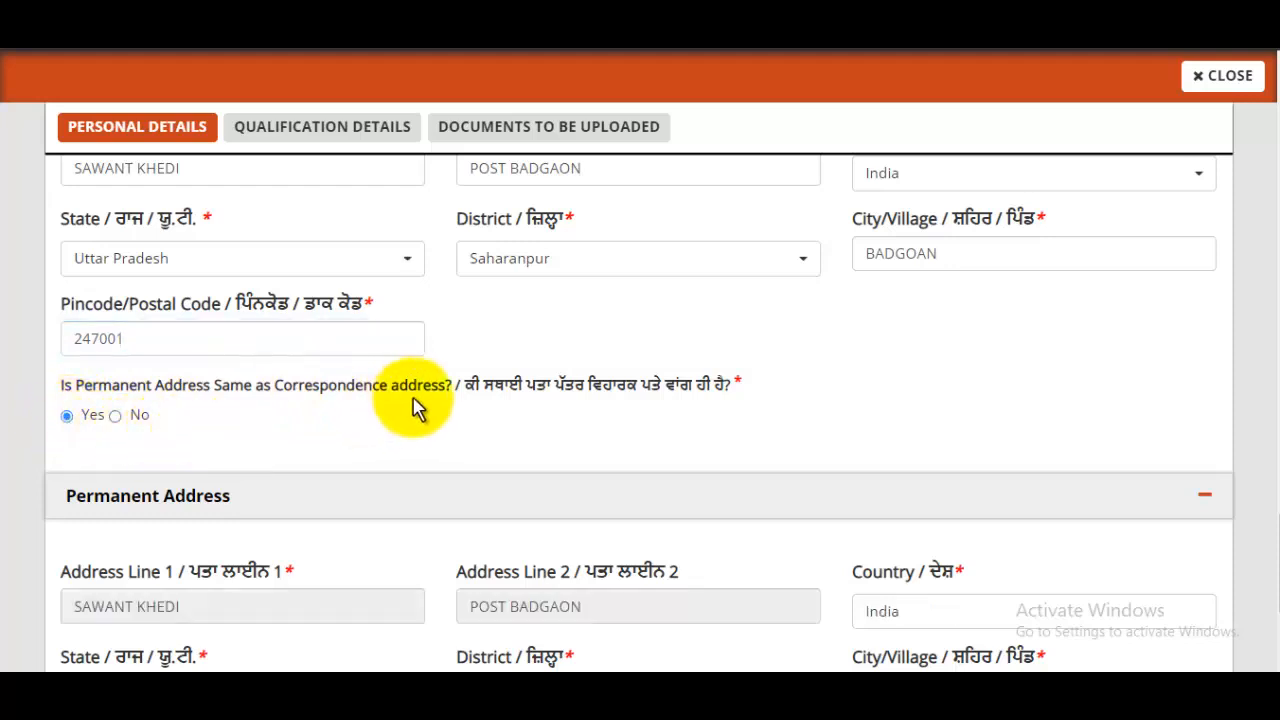
scroll(610, 422, "down", 3)
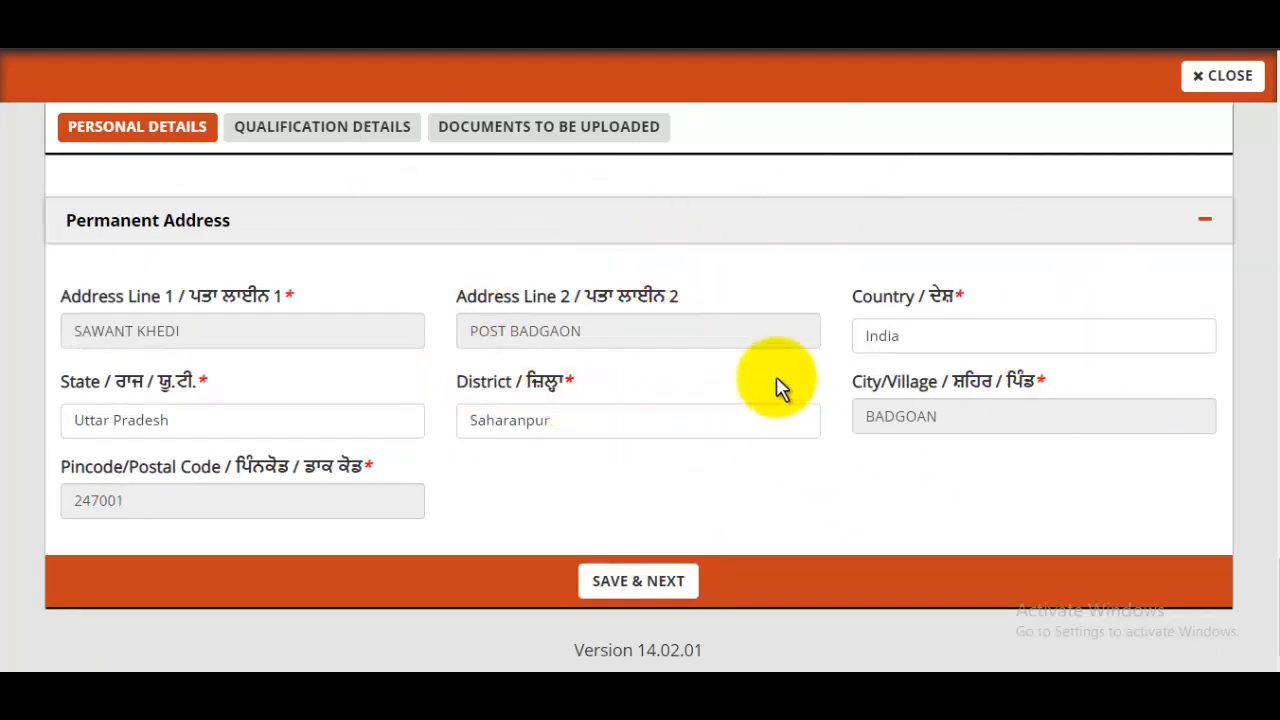
- Save personal details and enter the matriculation passing board and school name
left_click(638, 595)
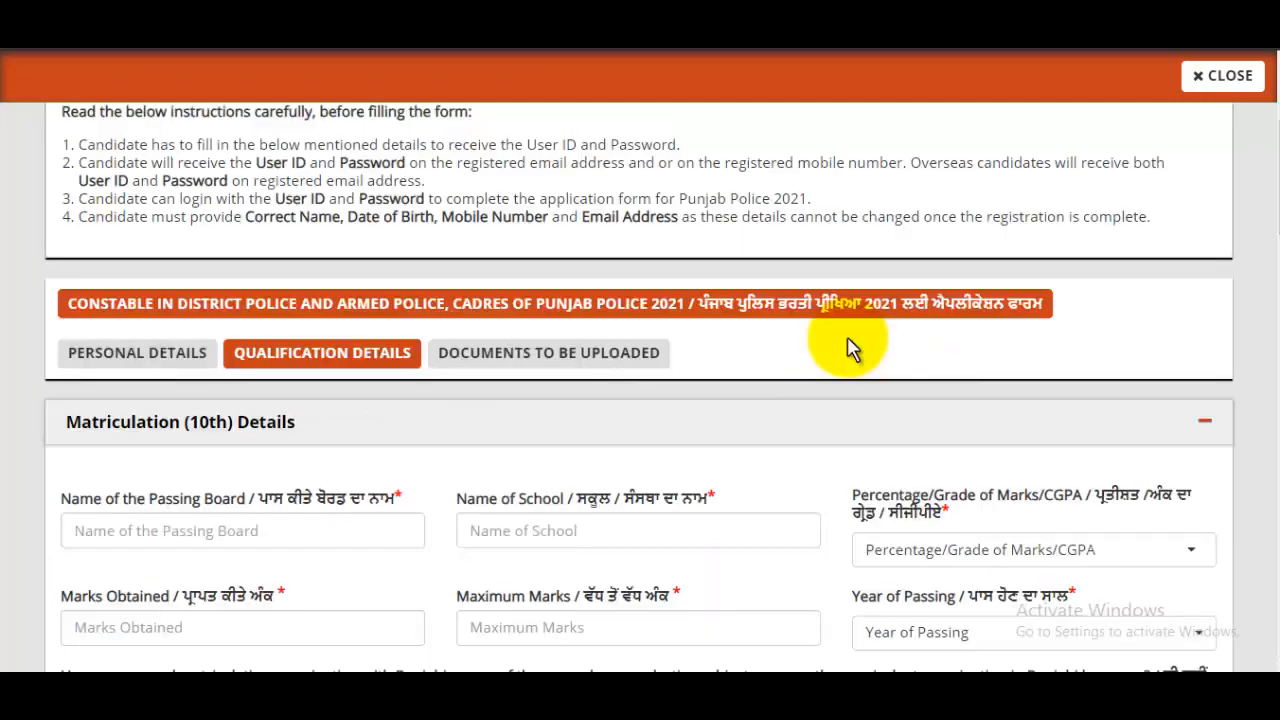
scroll(847, 347, "down", 1)
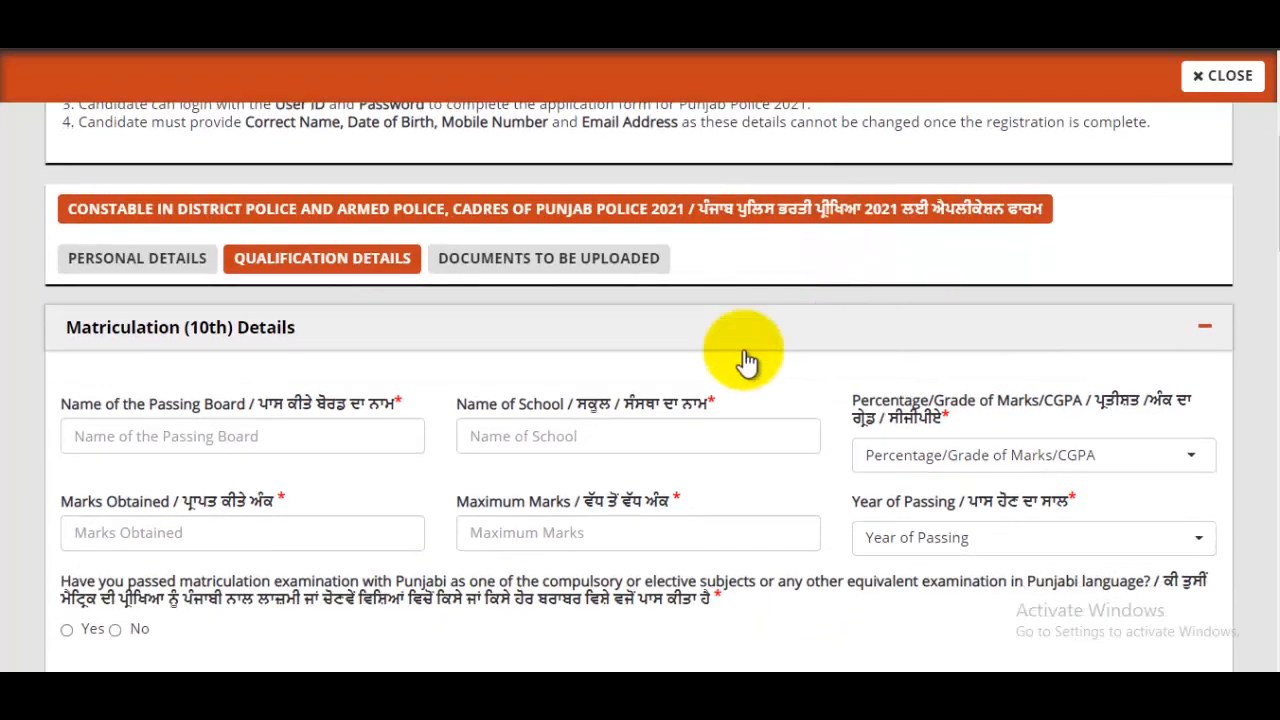
left_click(205, 425)
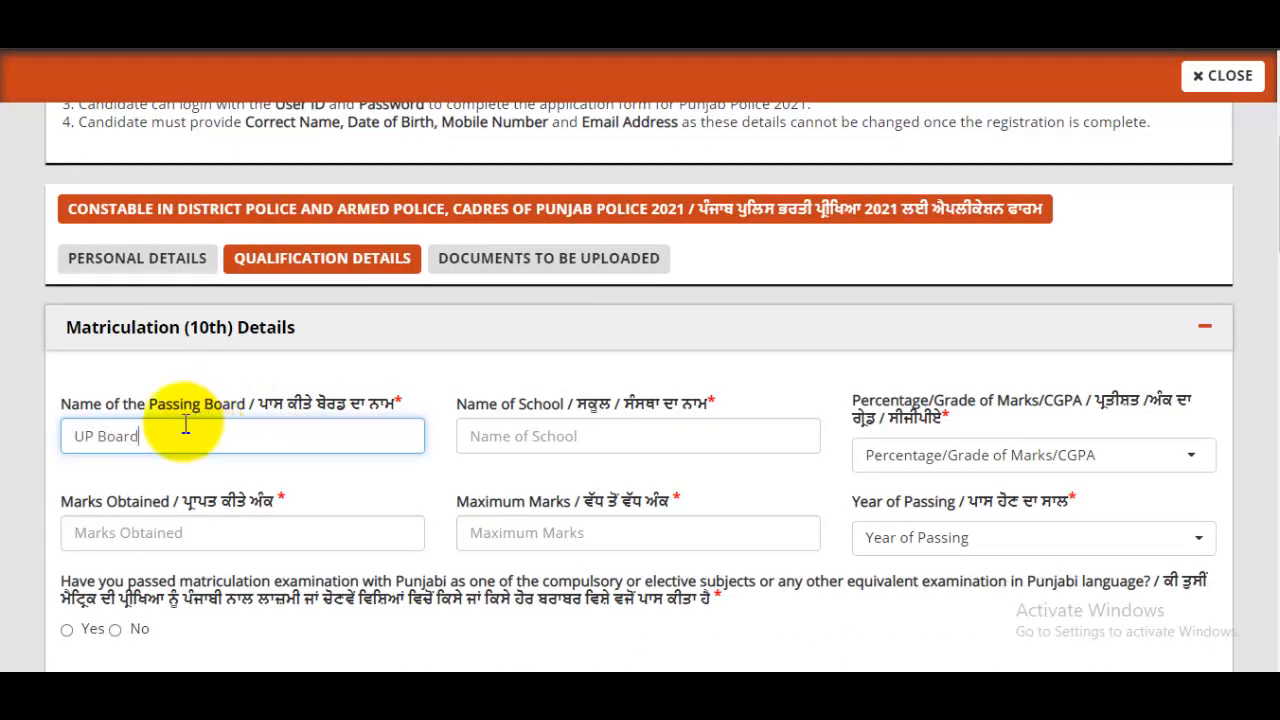
left_click_drag(97, 415, 203, 407)
left_click(169, 408)
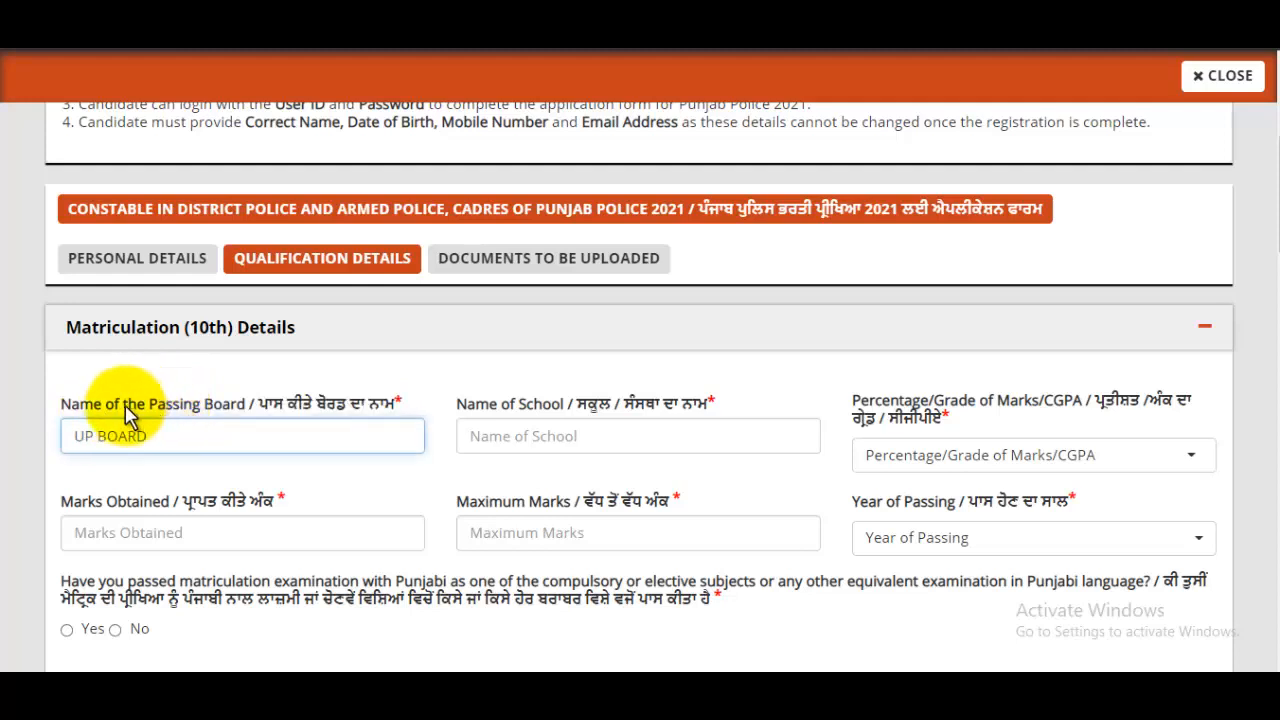
left_click(565, 432)
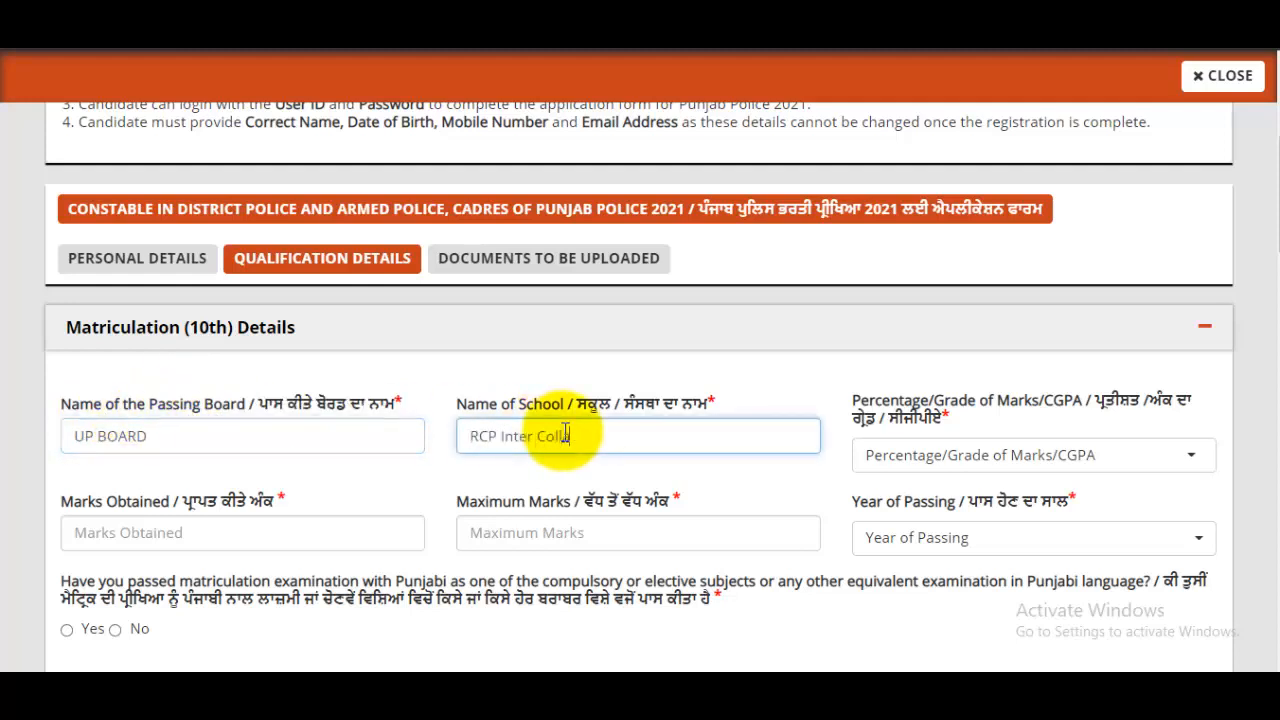
left_click(1000, 470)
- Choose Percentage marks type, enter 580 of 600 marks (96.67%), and set passing year 2010
left_click(1003, 472)
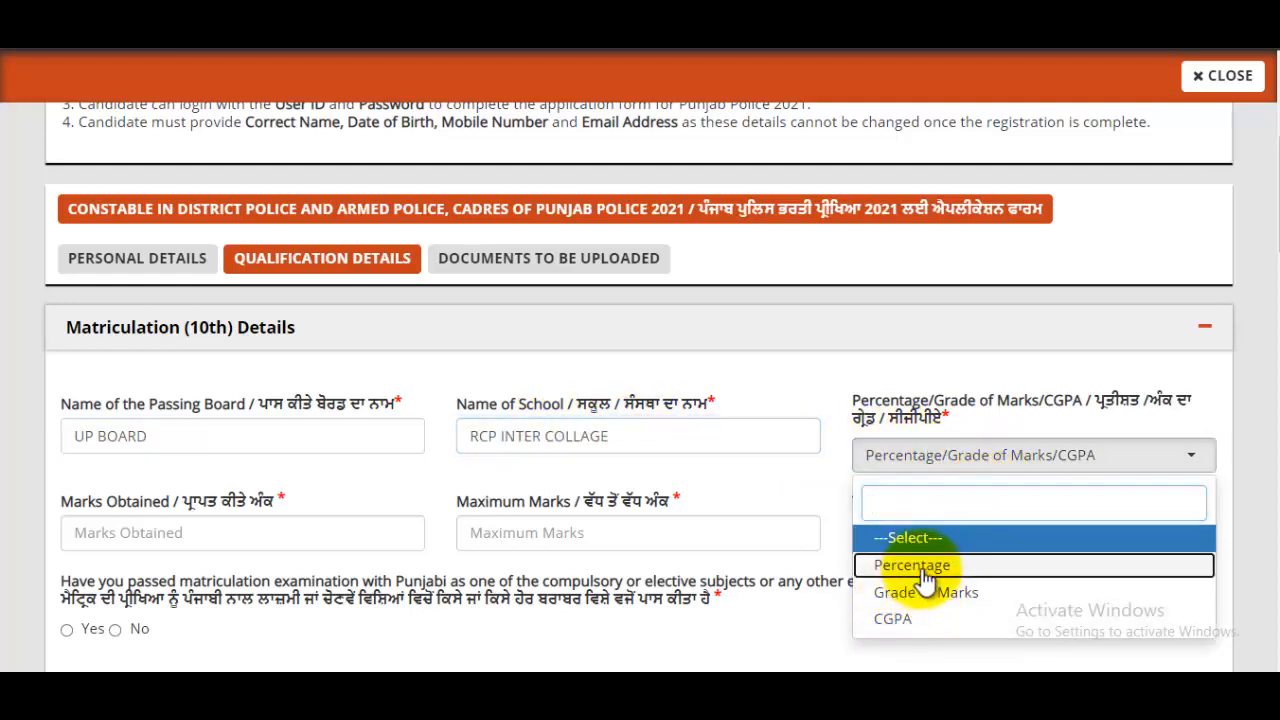
left_click(916, 566)
left_click(256, 536)
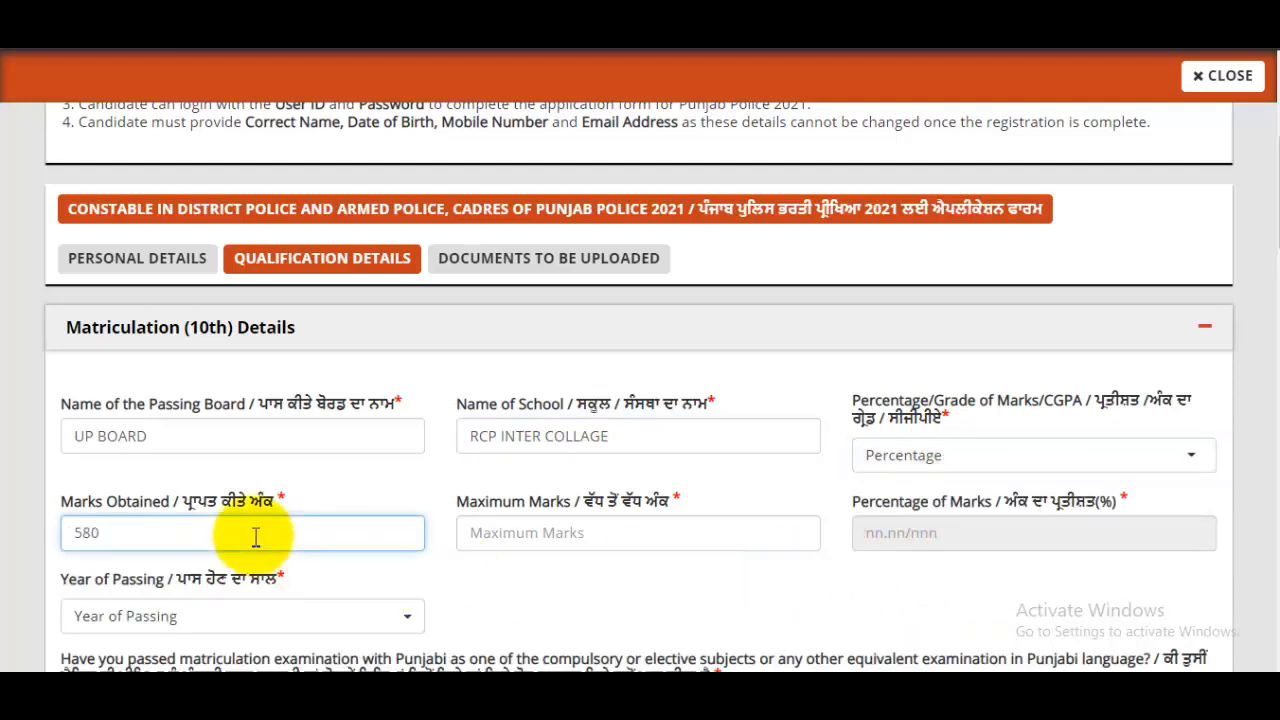
scroll(257, 540, "down", 1)
left_click(584, 442)
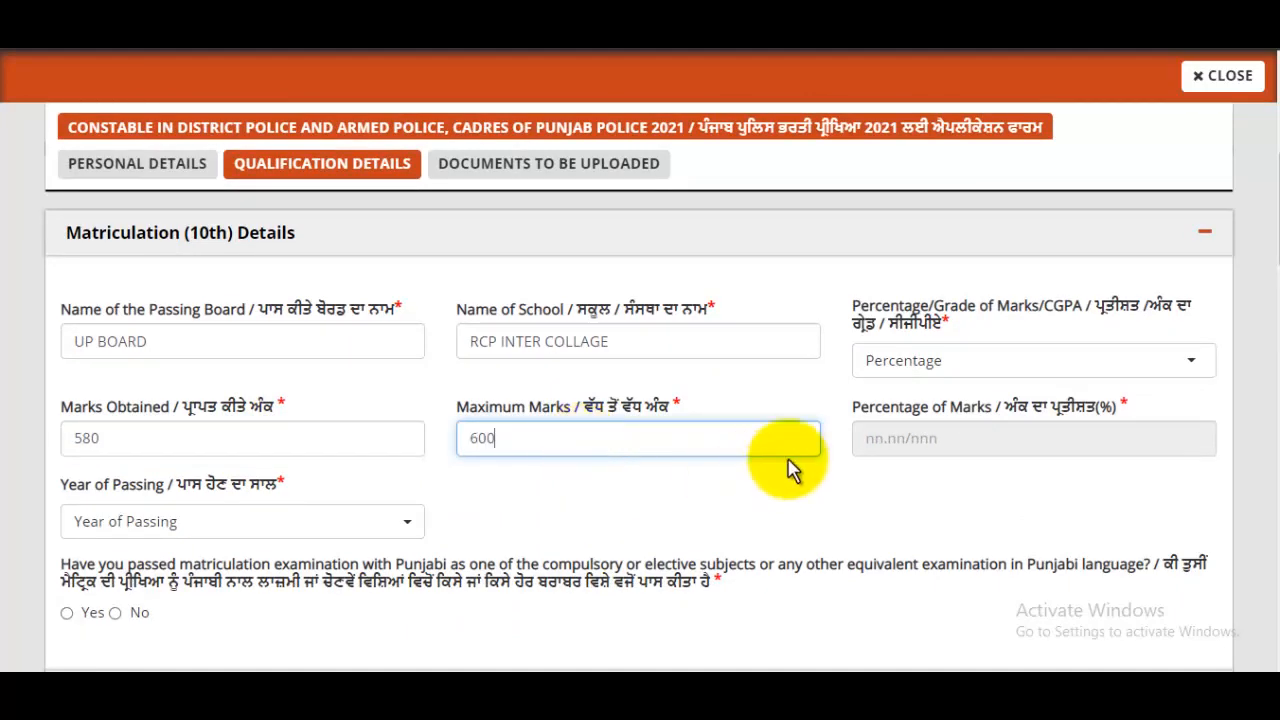
left_click(971, 447)
scroll(971, 456, "down", 1)
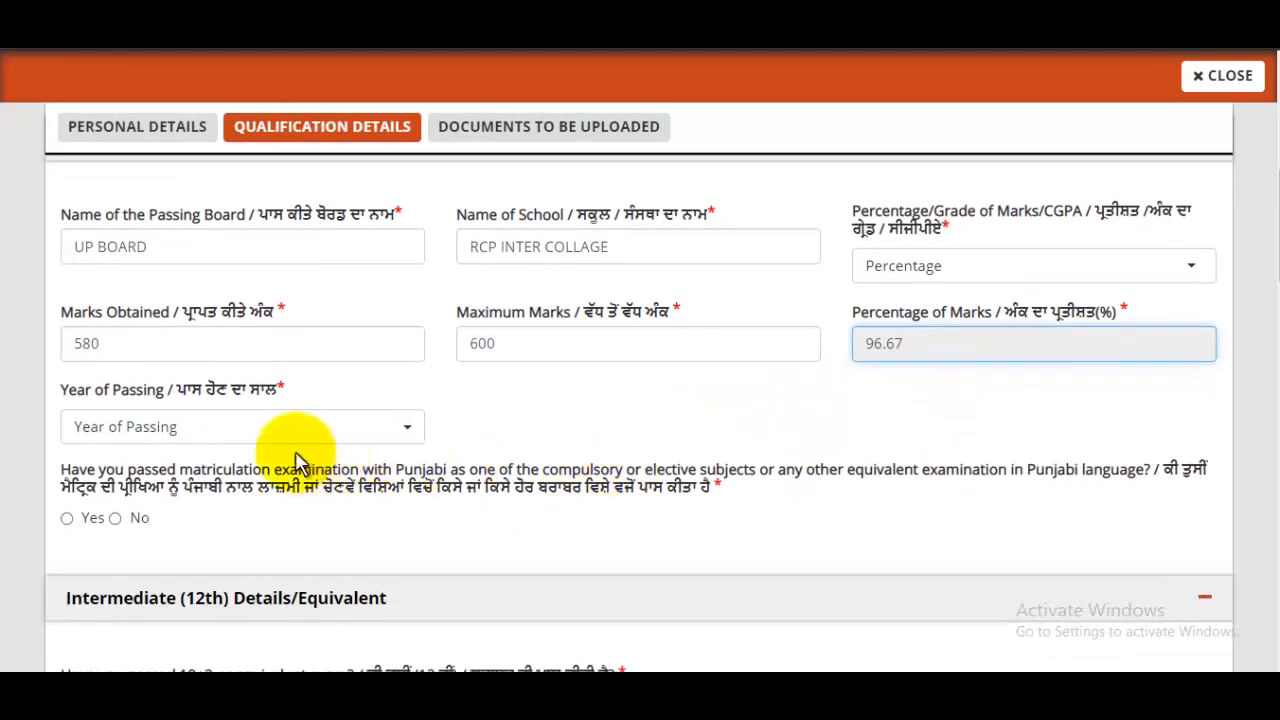
left_click(250, 430)
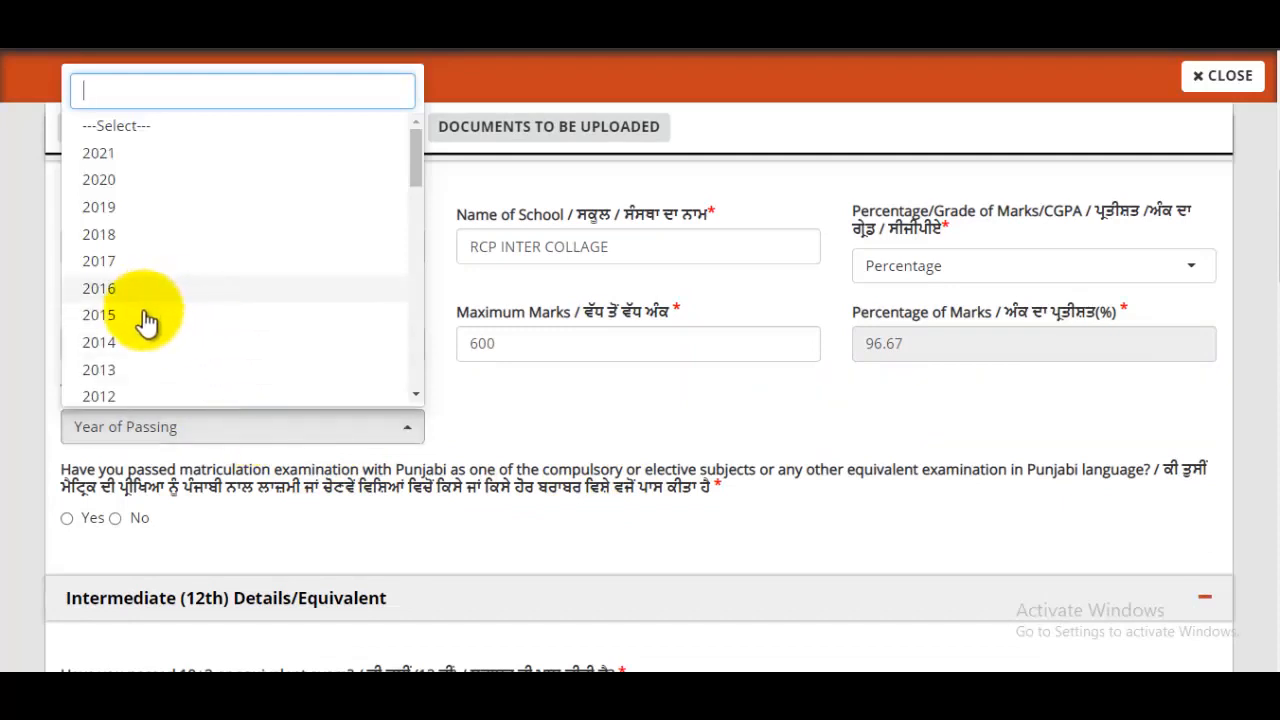
scroll(125, 332, "down", 1)
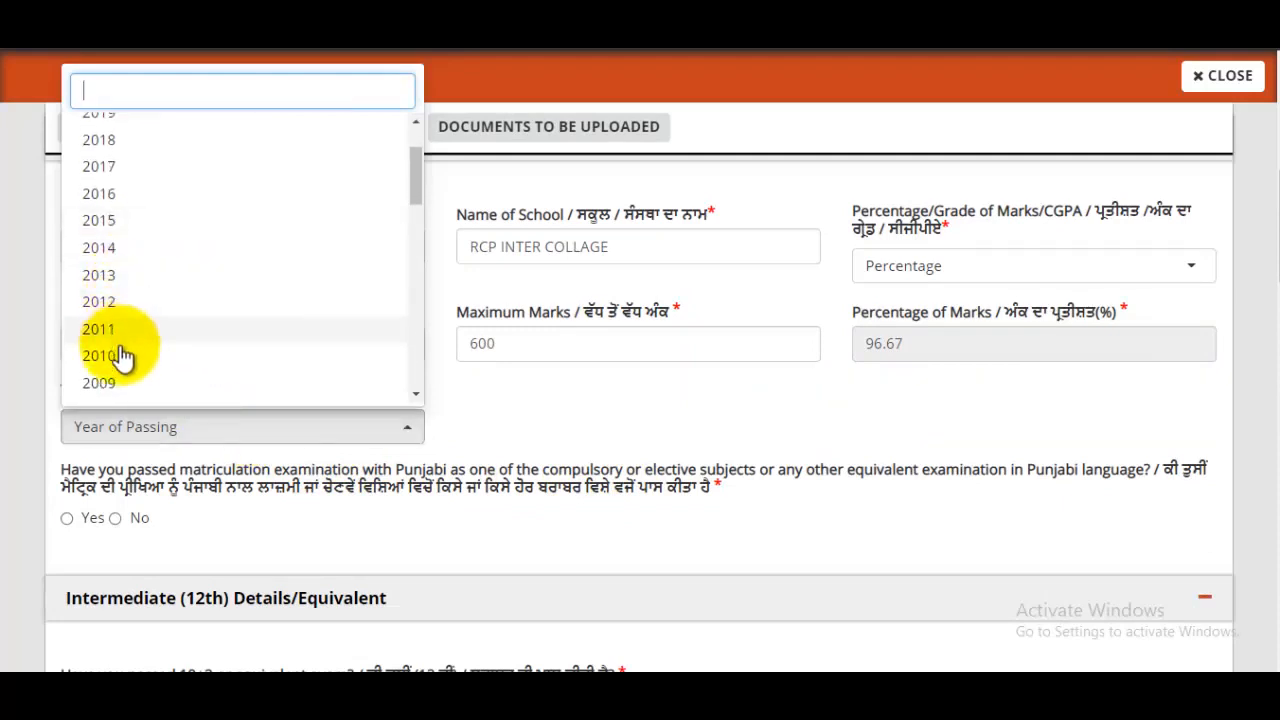
left_click(123, 358)
scroll(483, 358, "down", 1)
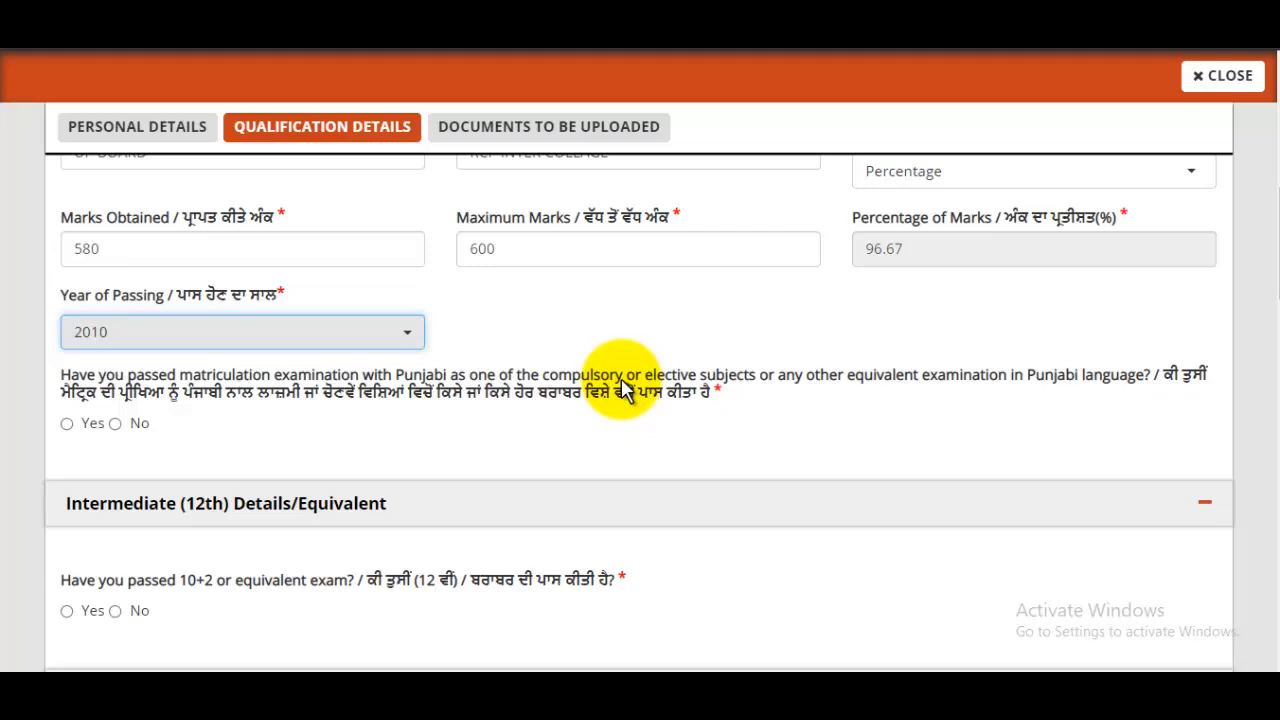
- Answer Yes to the Punjabi matriculation question and choose Compulsory Subject in Matriculation
left_click(66, 424)
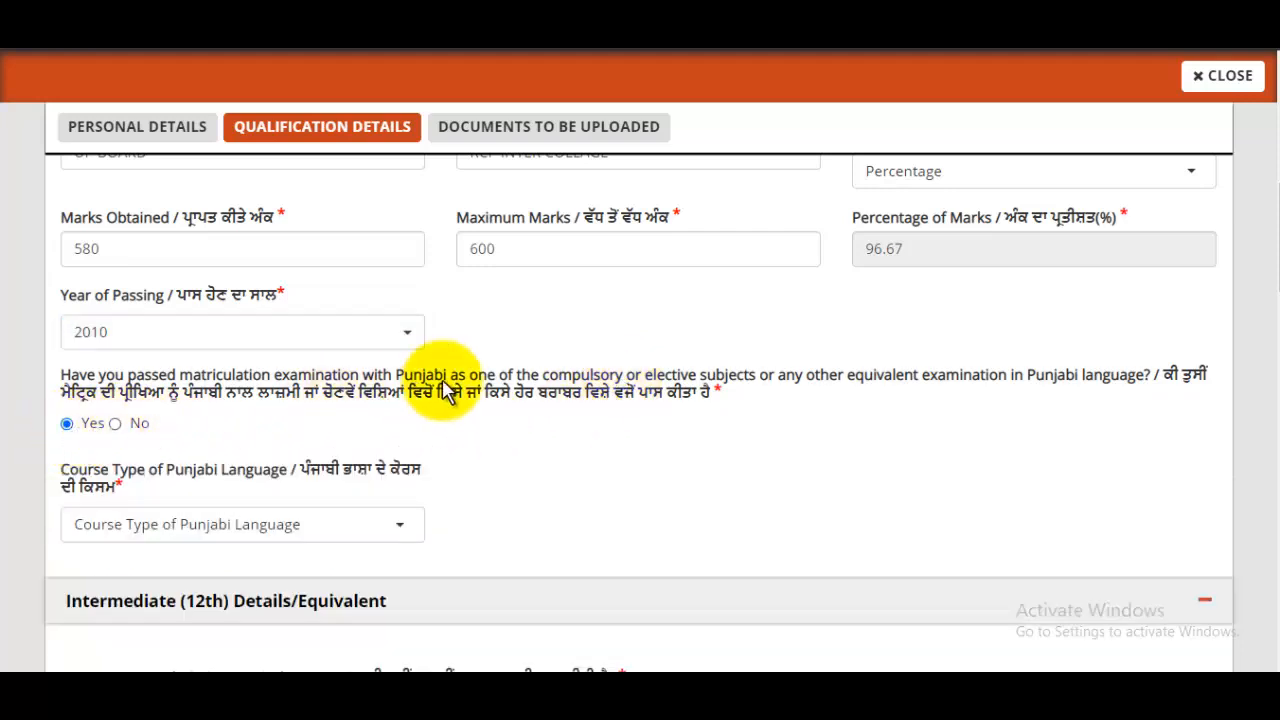
scroll(525, 414, "down", 1)
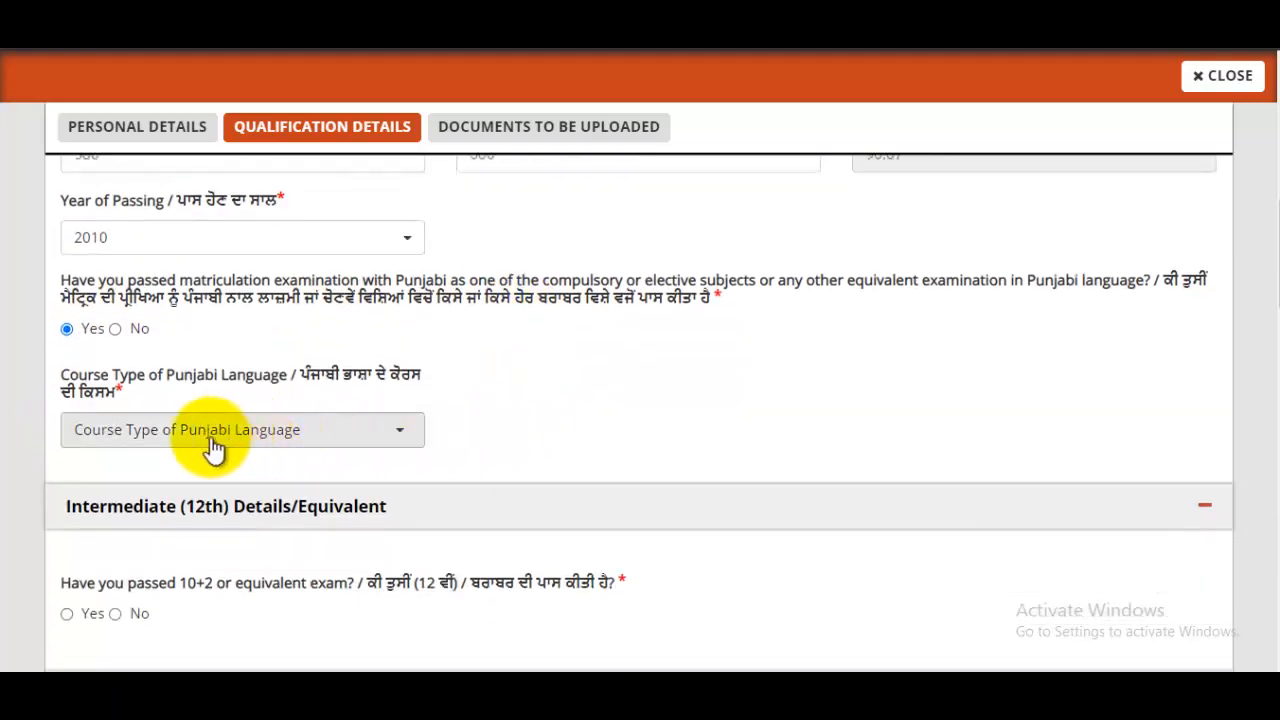
left_click(280, 430)
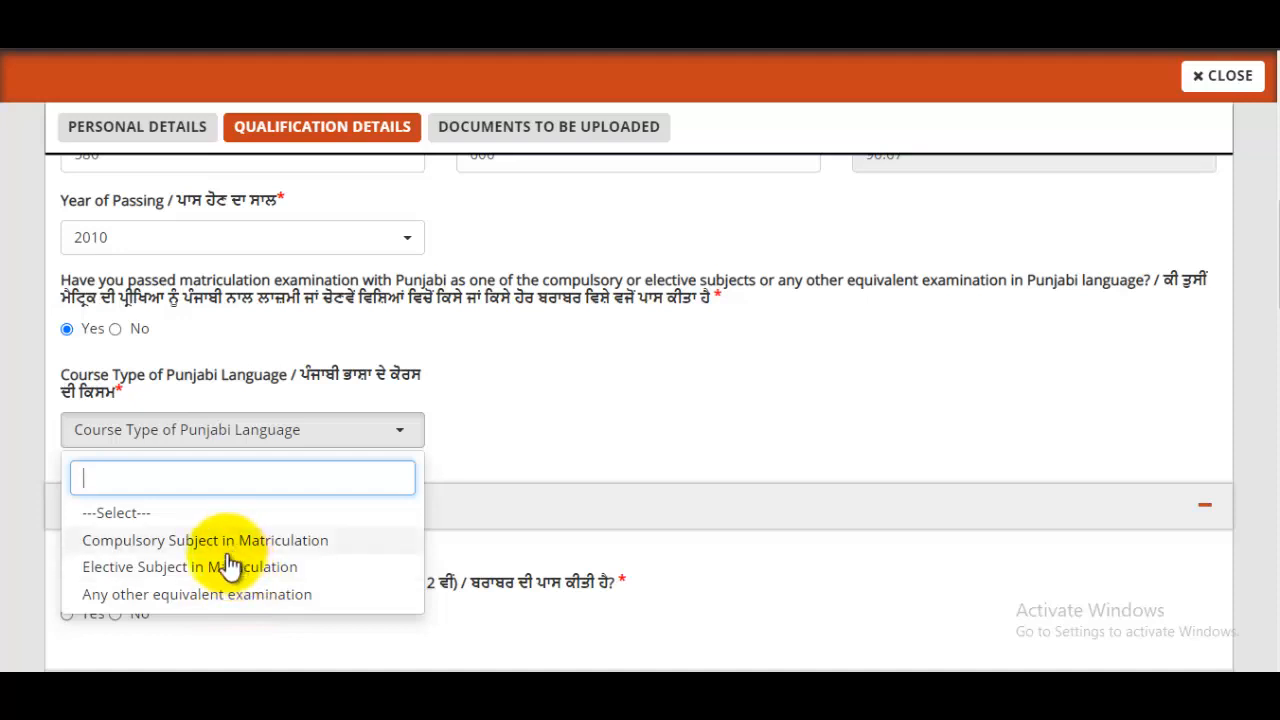
left_click(312, 548)
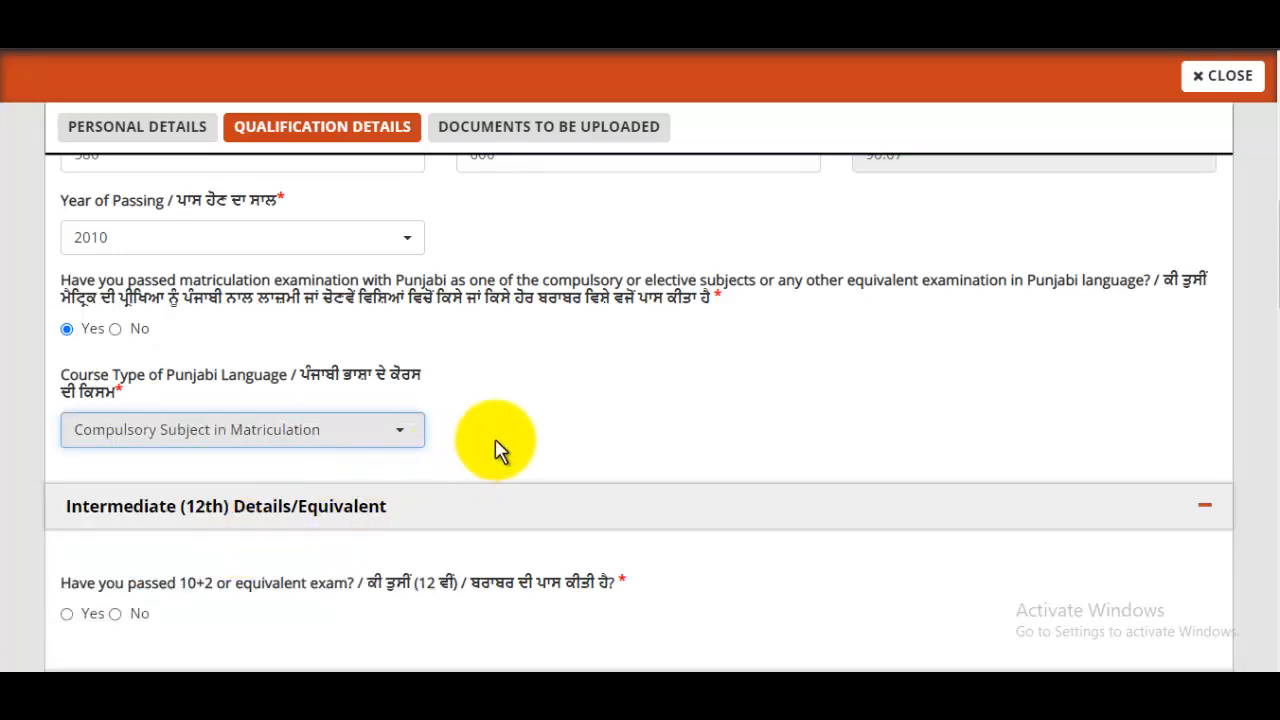
scroll(500, 450, "down", 2)
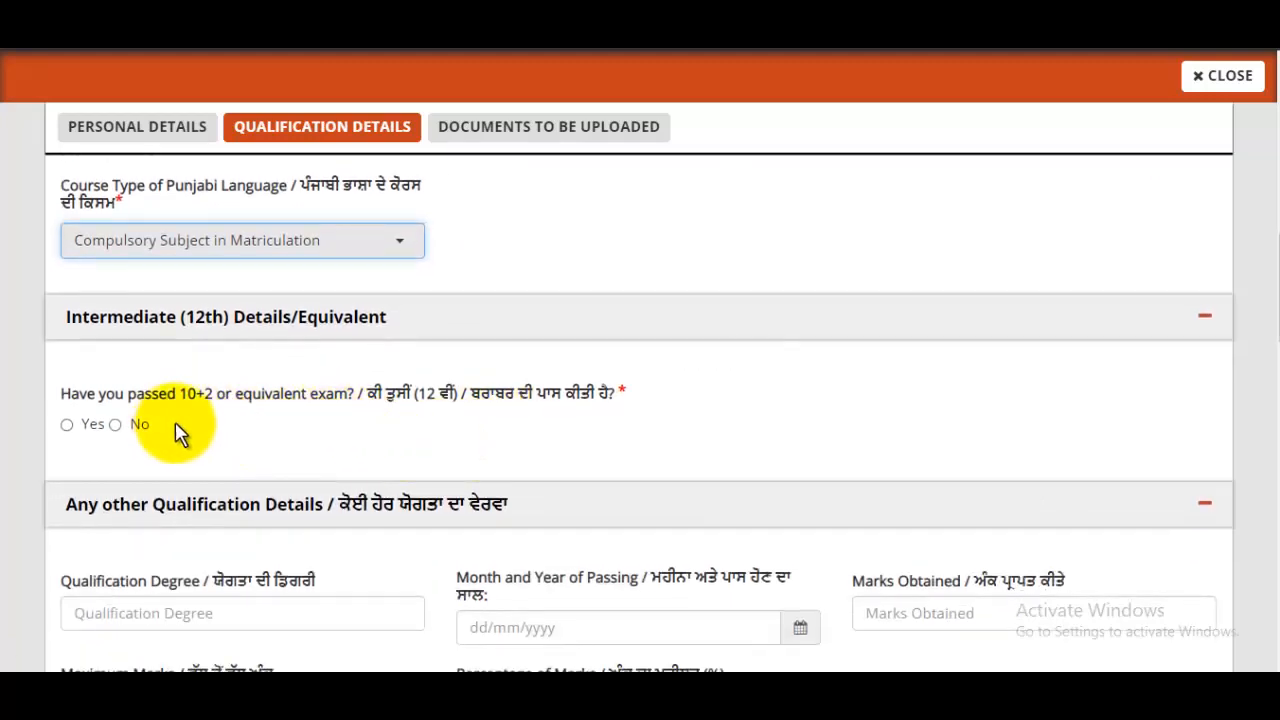
- Answer Yes to 10+2 and enter board UP BOARD, school RCP INTER COLLAGE and 478 marks
left_click(67, 425)
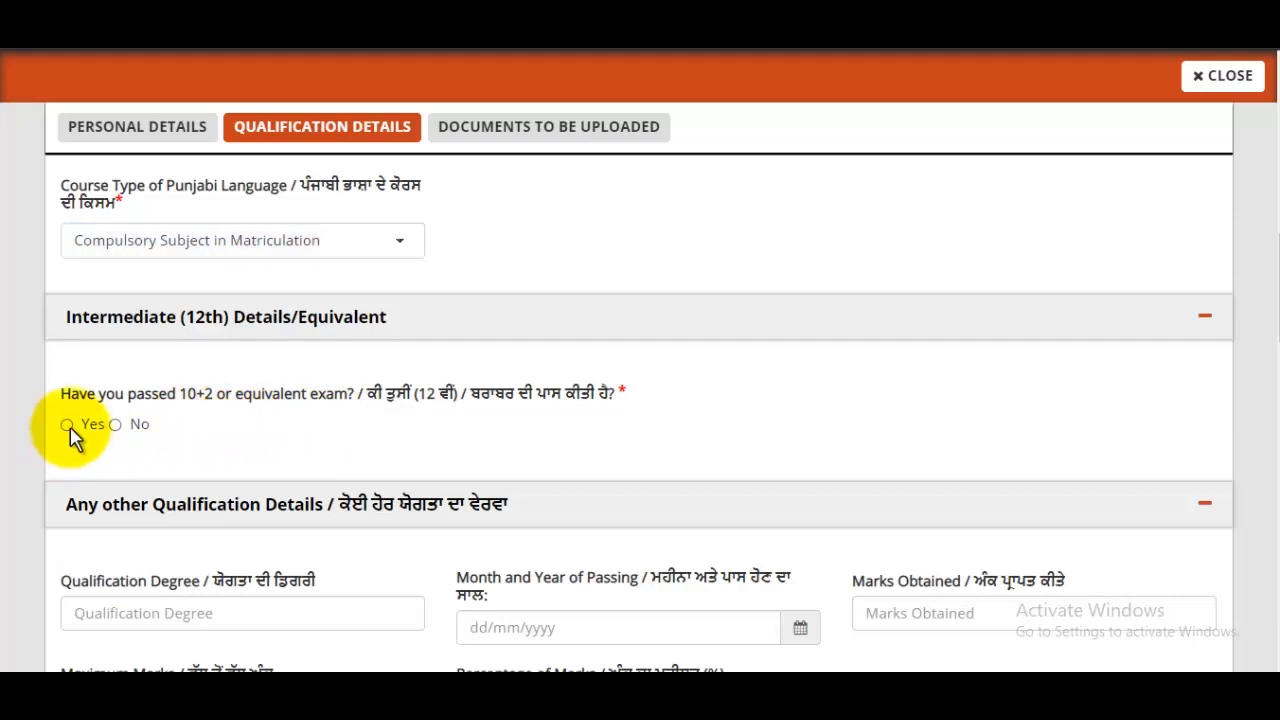
scroll(420, 423, "down", 2)
left_click(276, 328)
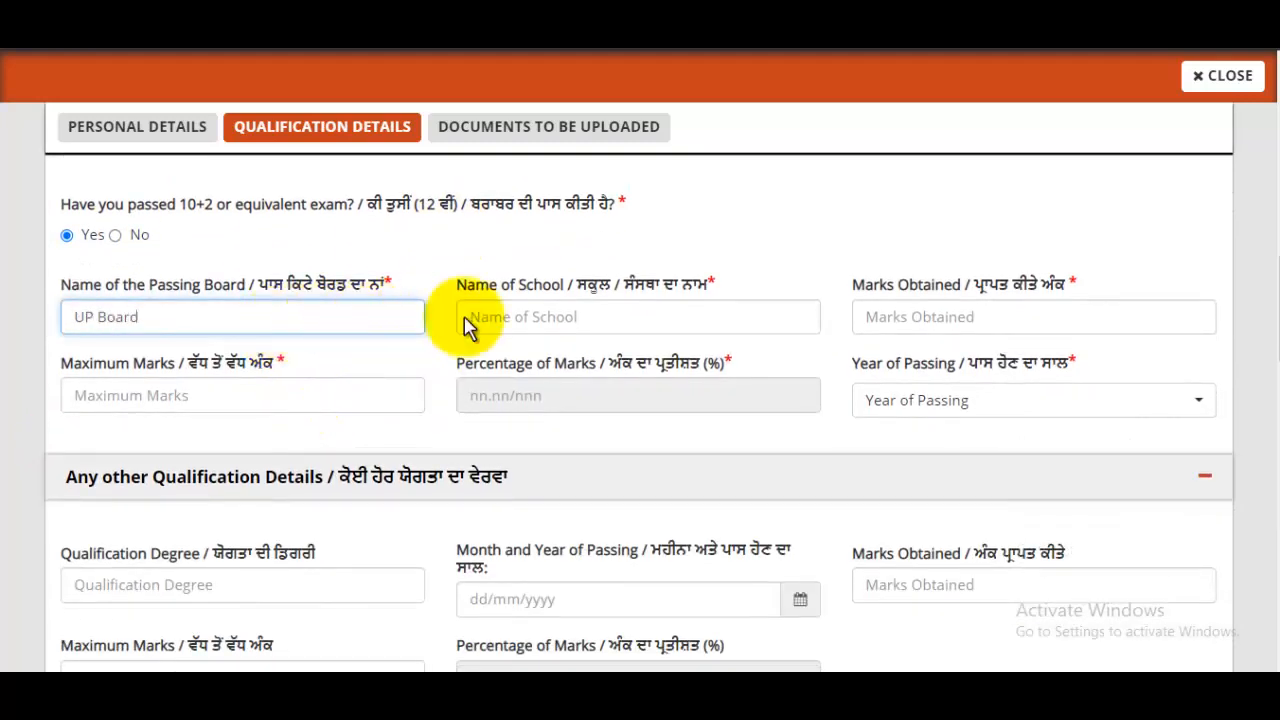
left_click(577, 319)
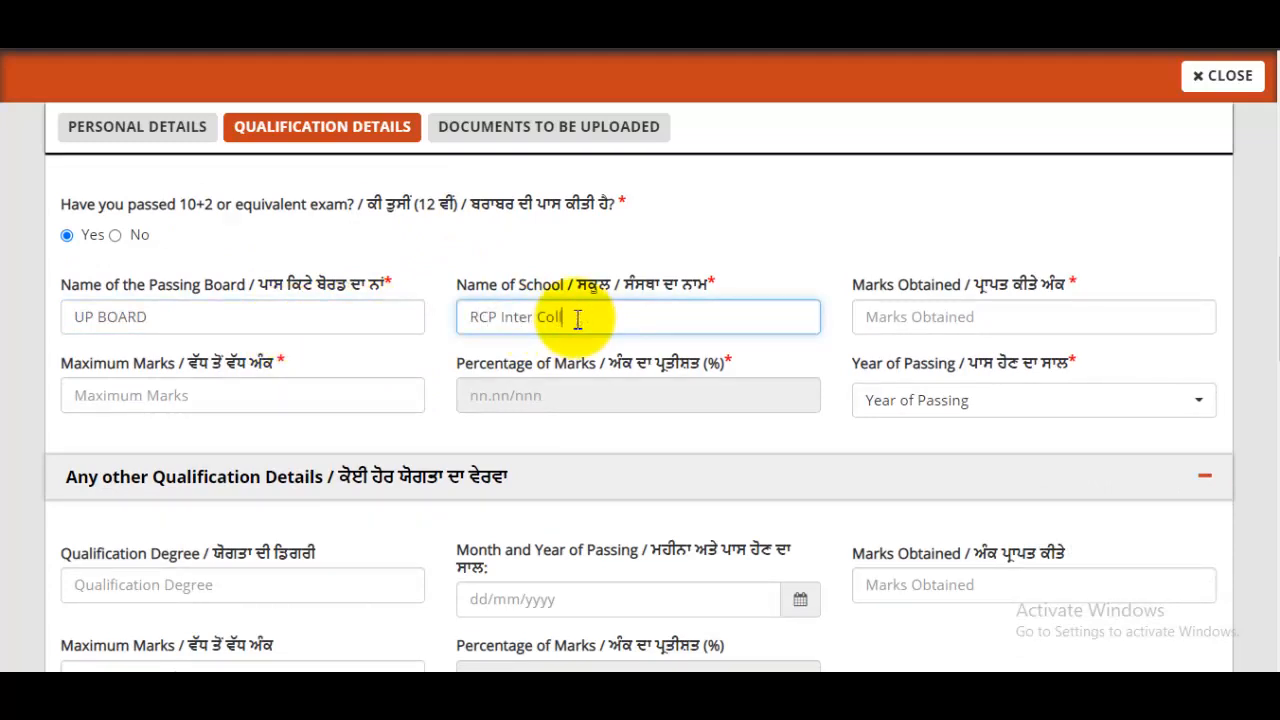
left_click(942, 316)
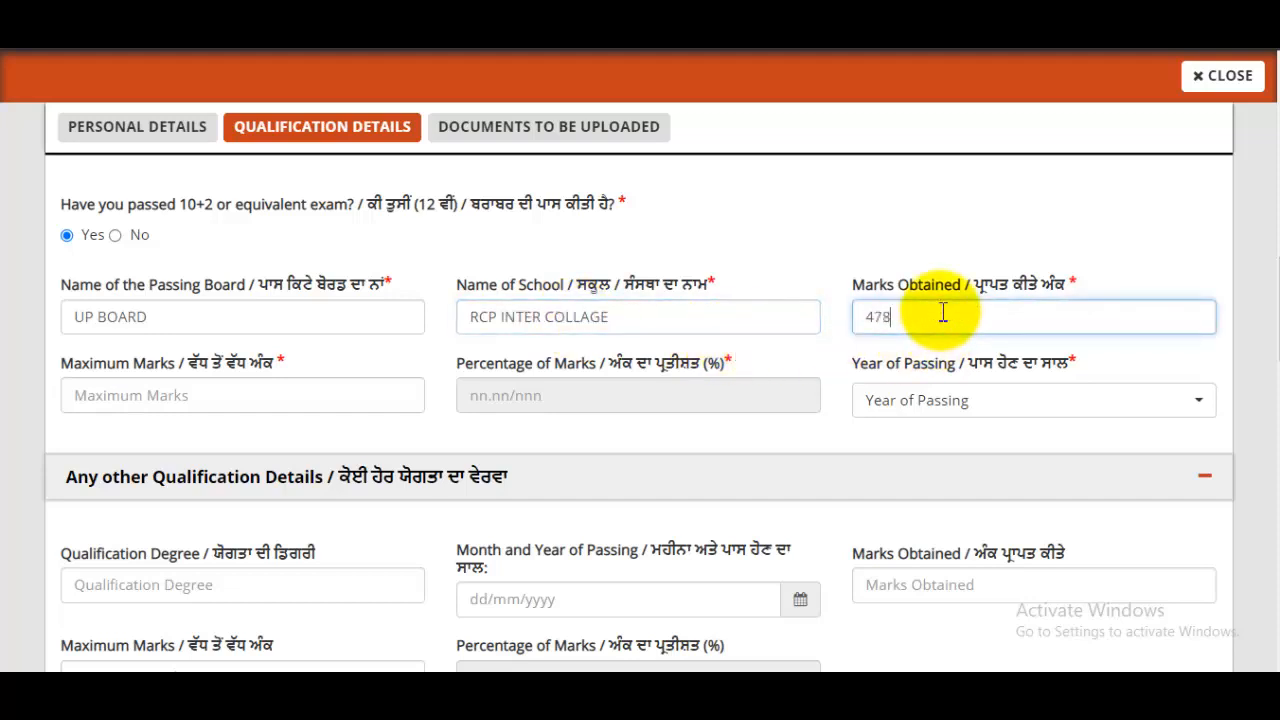
left_click(326, 395)
- Enter maximum marks 500 for 95.60% and set the 10+2 passing year to 2012
type("500")
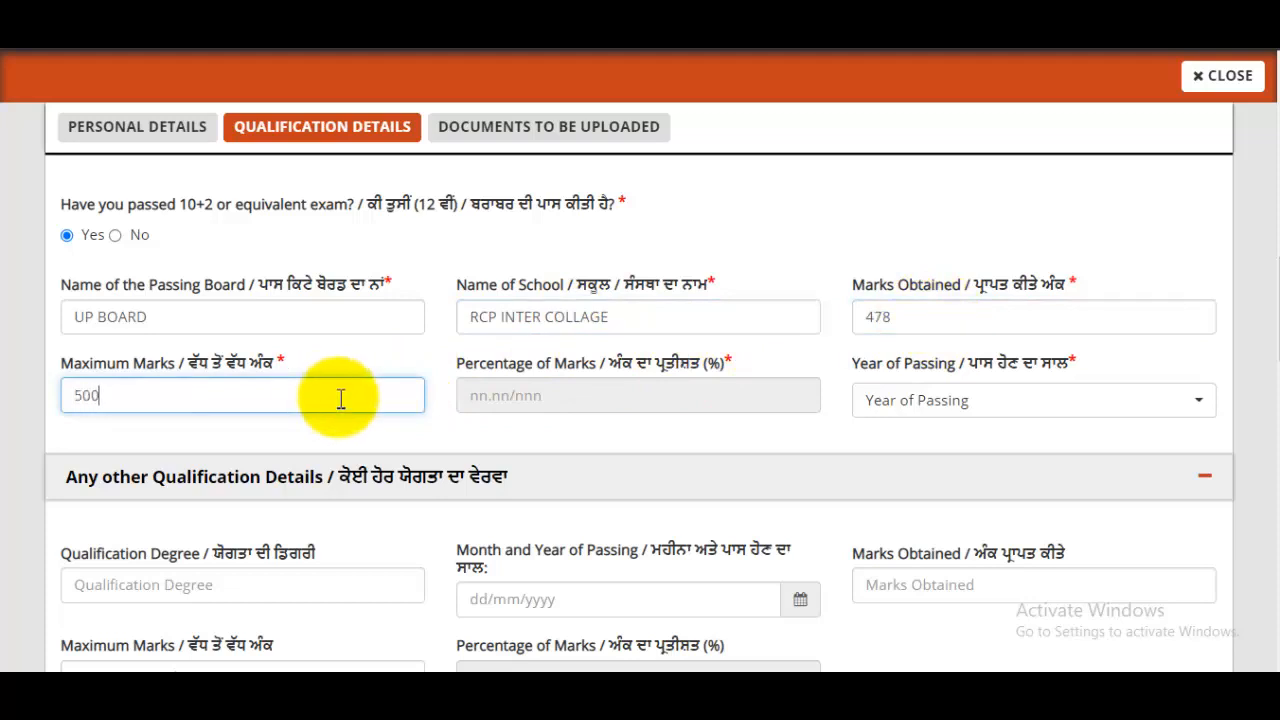
left_click(600, 395)
left_click(909, 402)
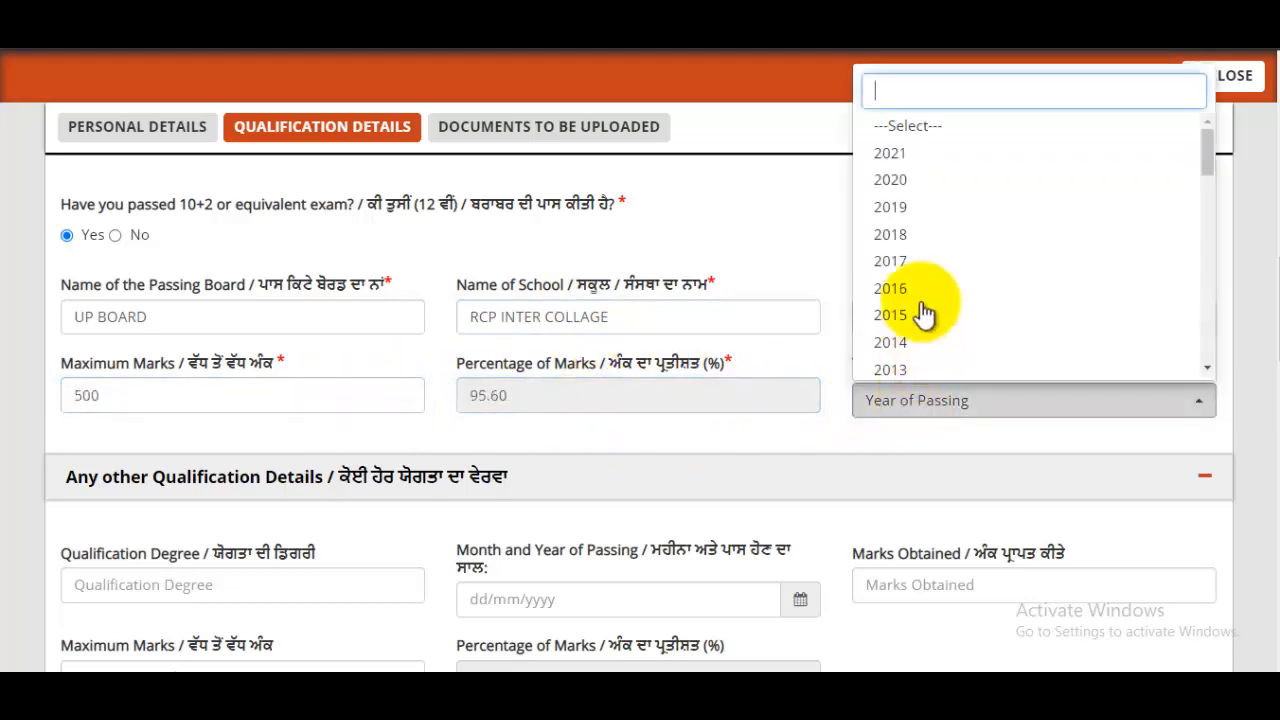
scroll(916, 316, "down", 2)
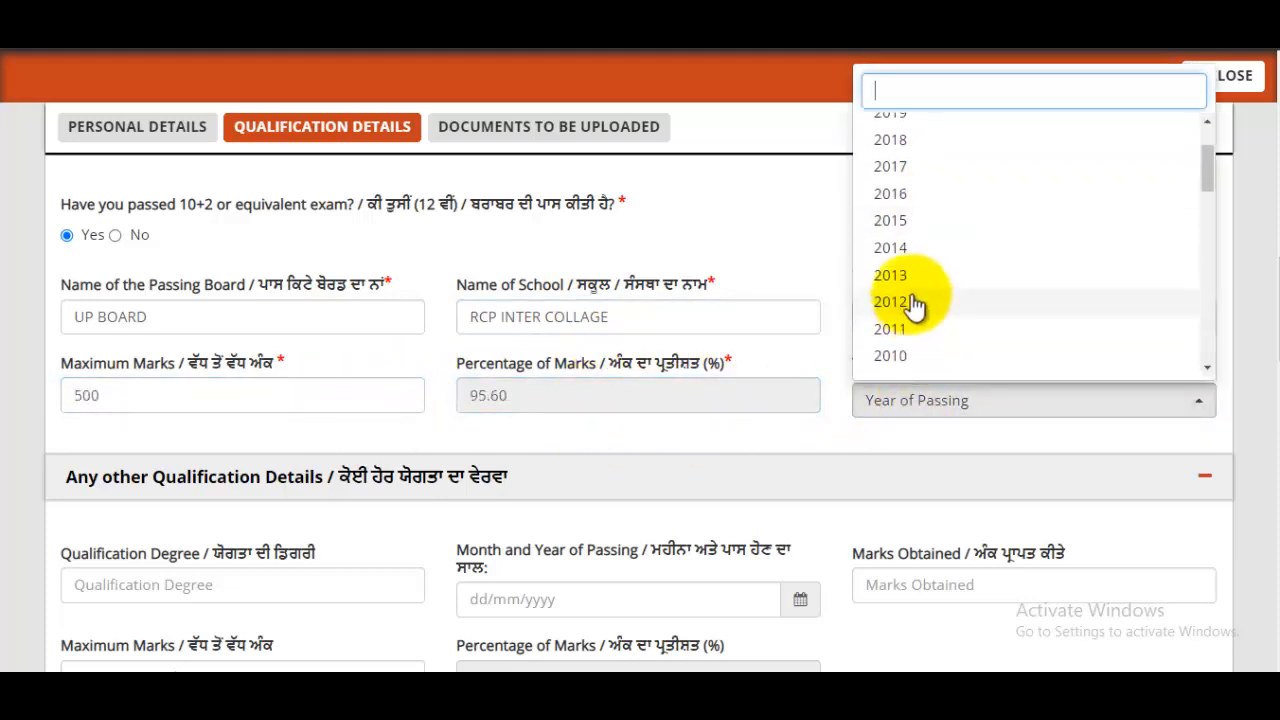
left_click(908, 305)
scroll(943, 386, "down", 2)
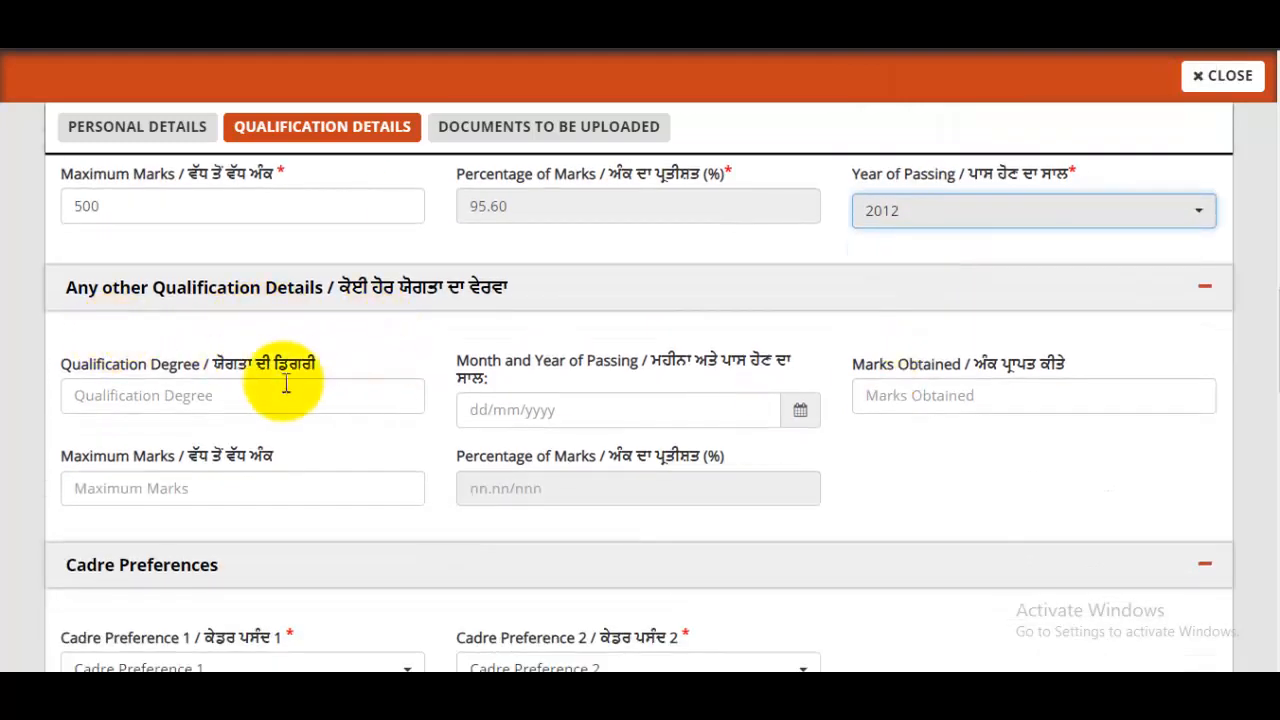
left_click(199, 397)
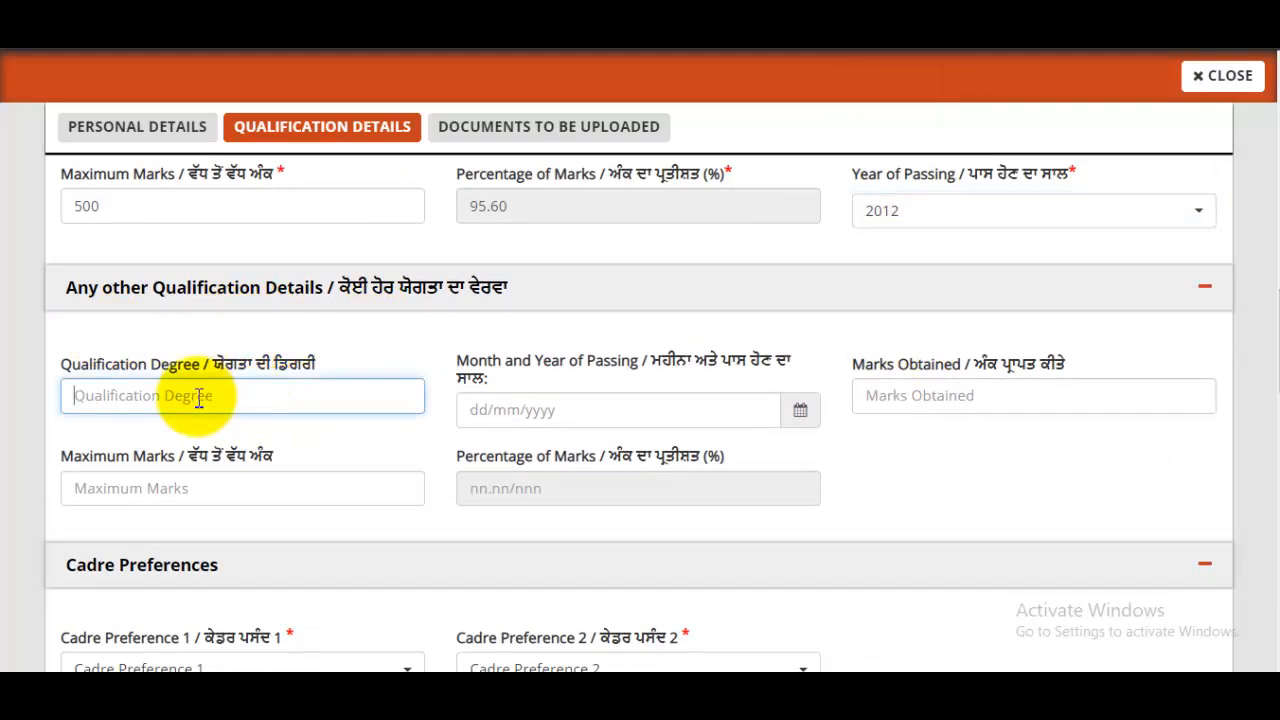
left_click(587, 412)
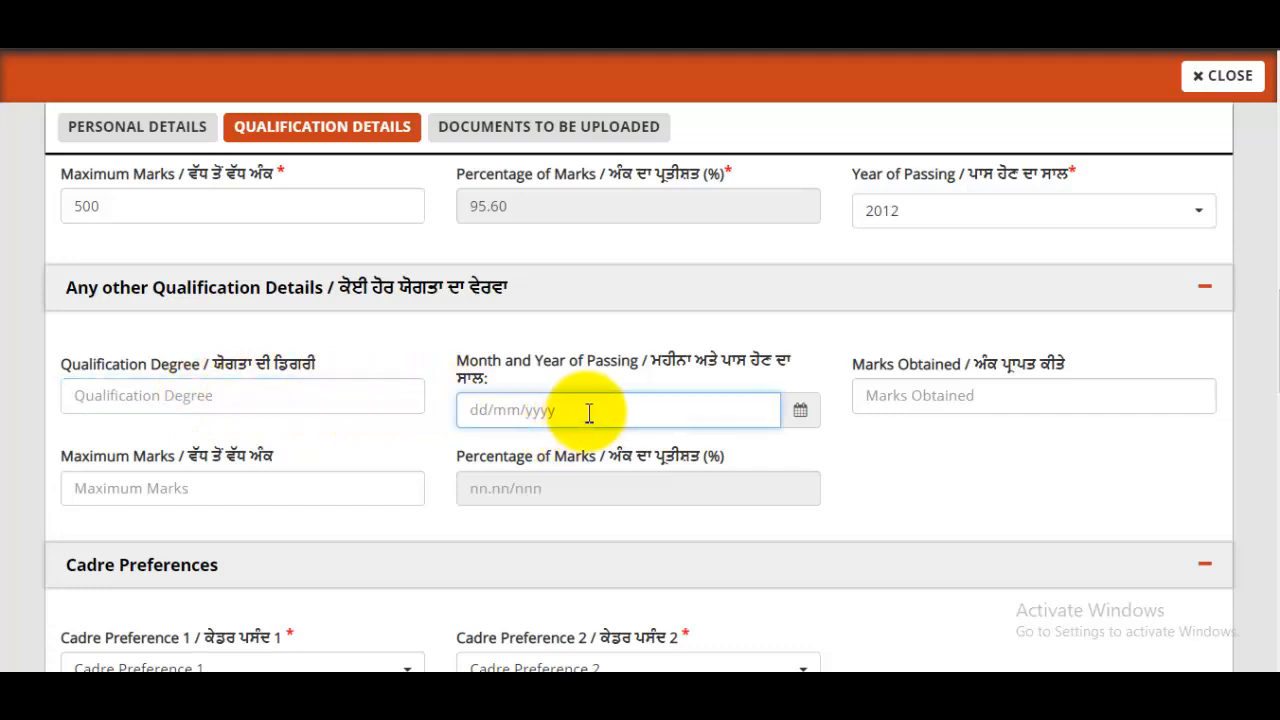
left_click(796, 418)
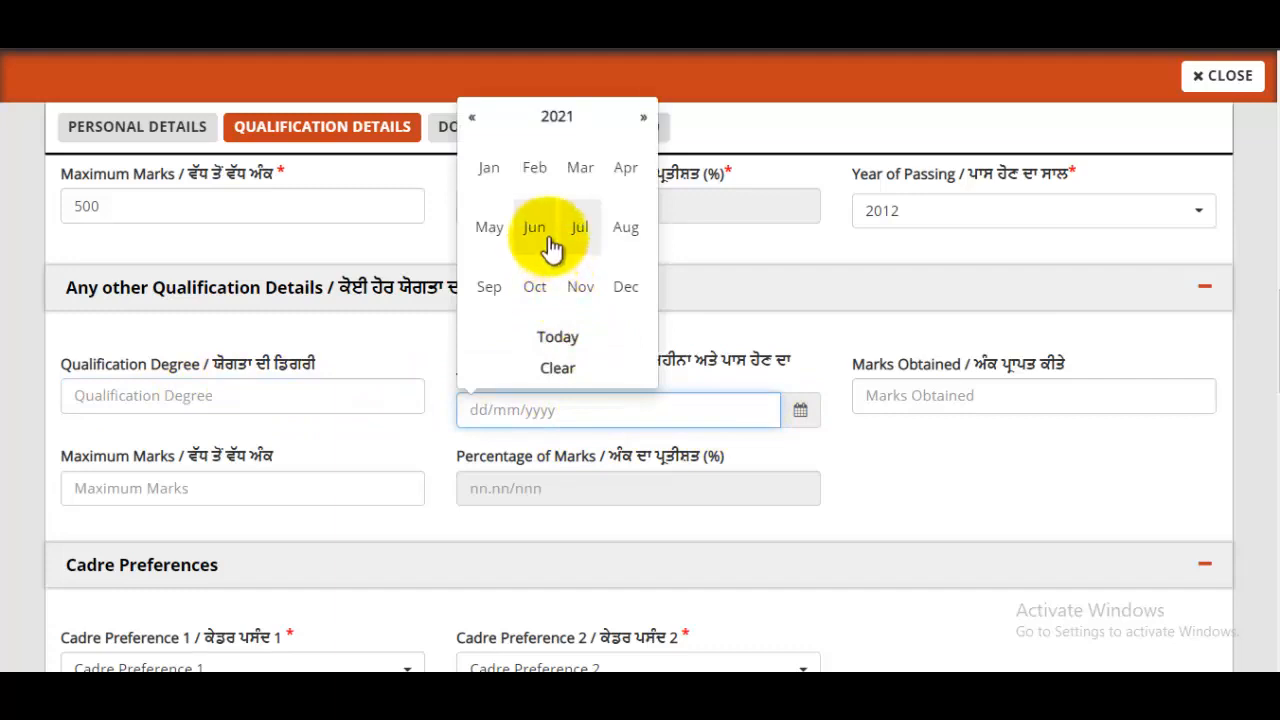
left_click(965, 396)
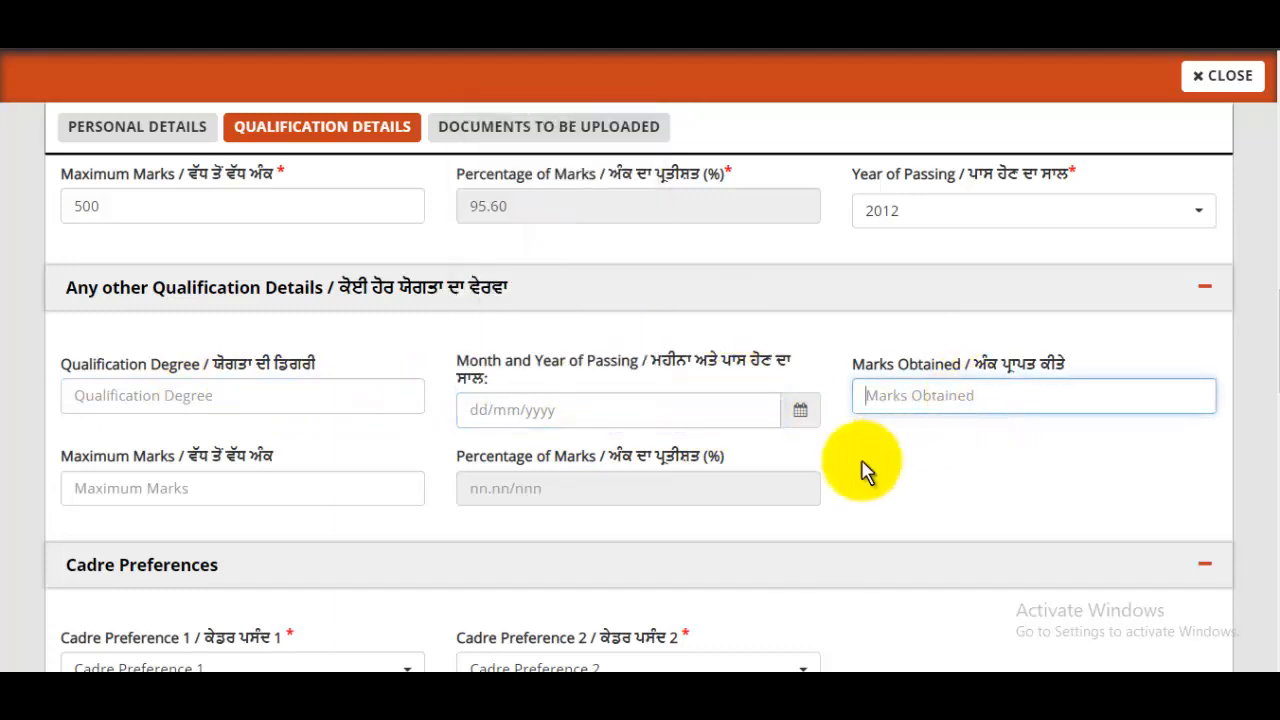
left_click(268, 484)
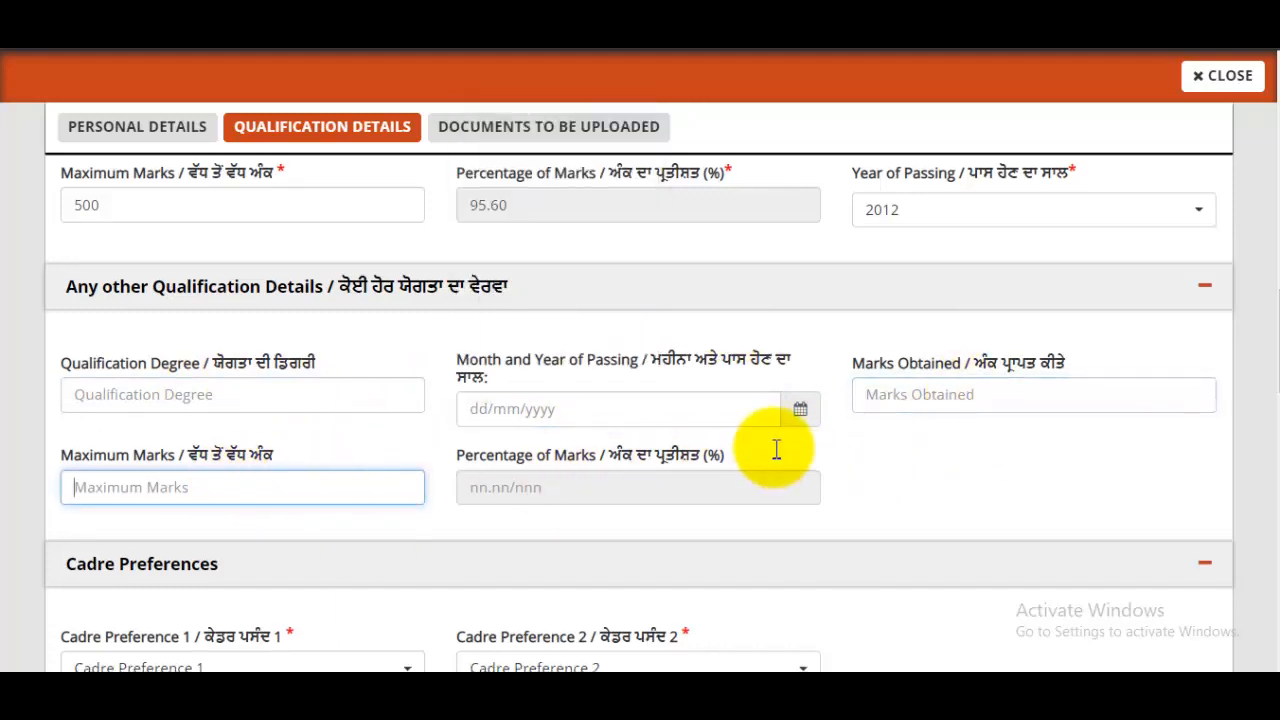
scroll(776, 450, "down", 2)
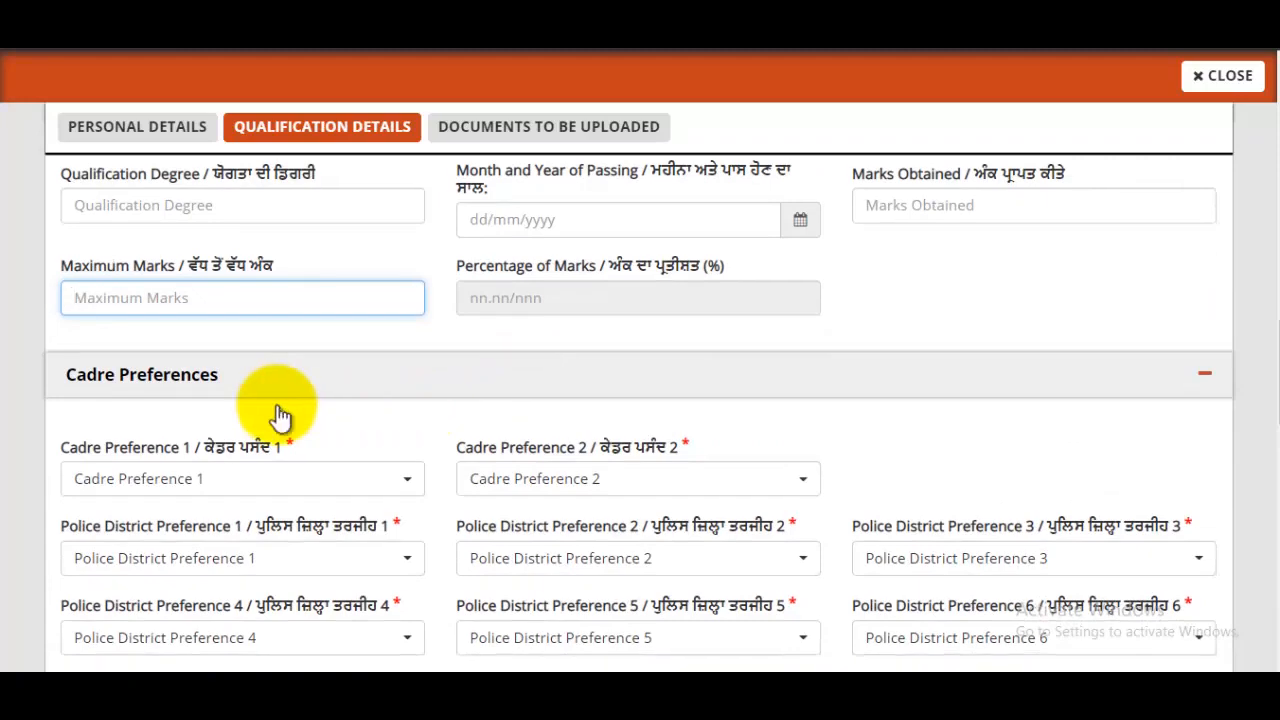
- Set cadre preferences: District Police Cadre first, Armed Police Cadre second
scroll(277, 417, "down", 1)
left_click(178, 395)
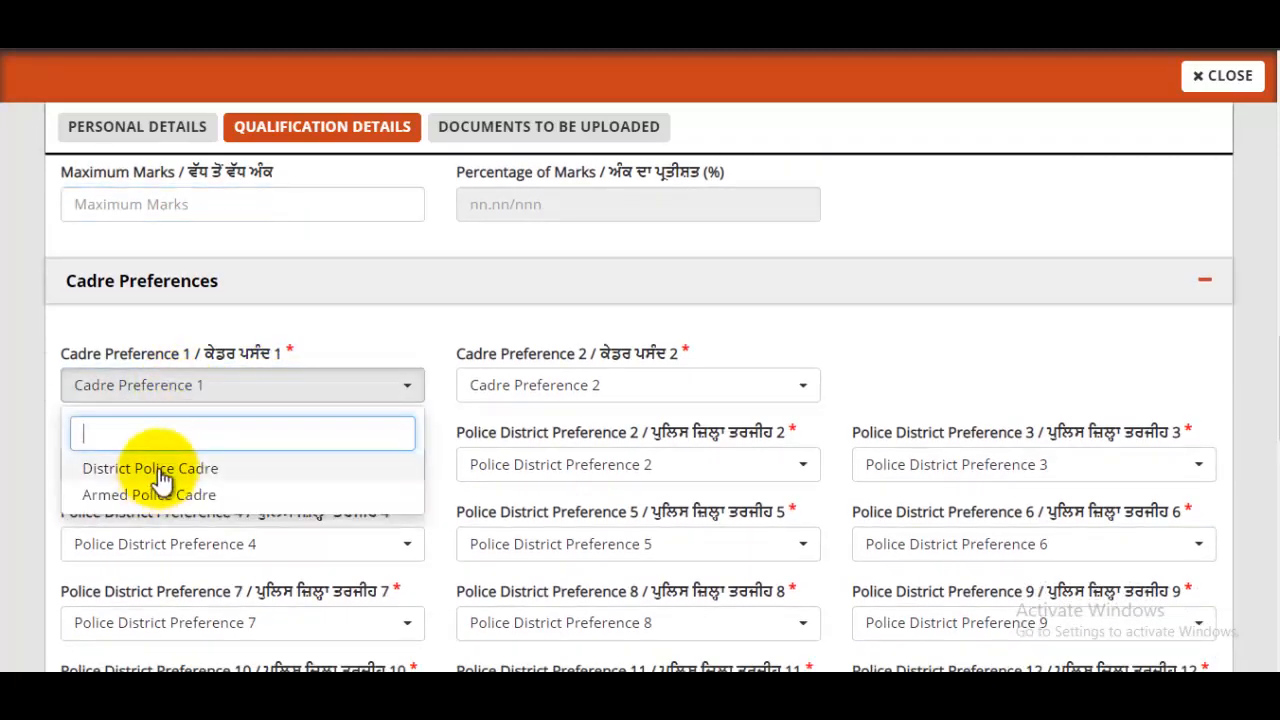
left_click(158, 470)
left_click(518, 394)
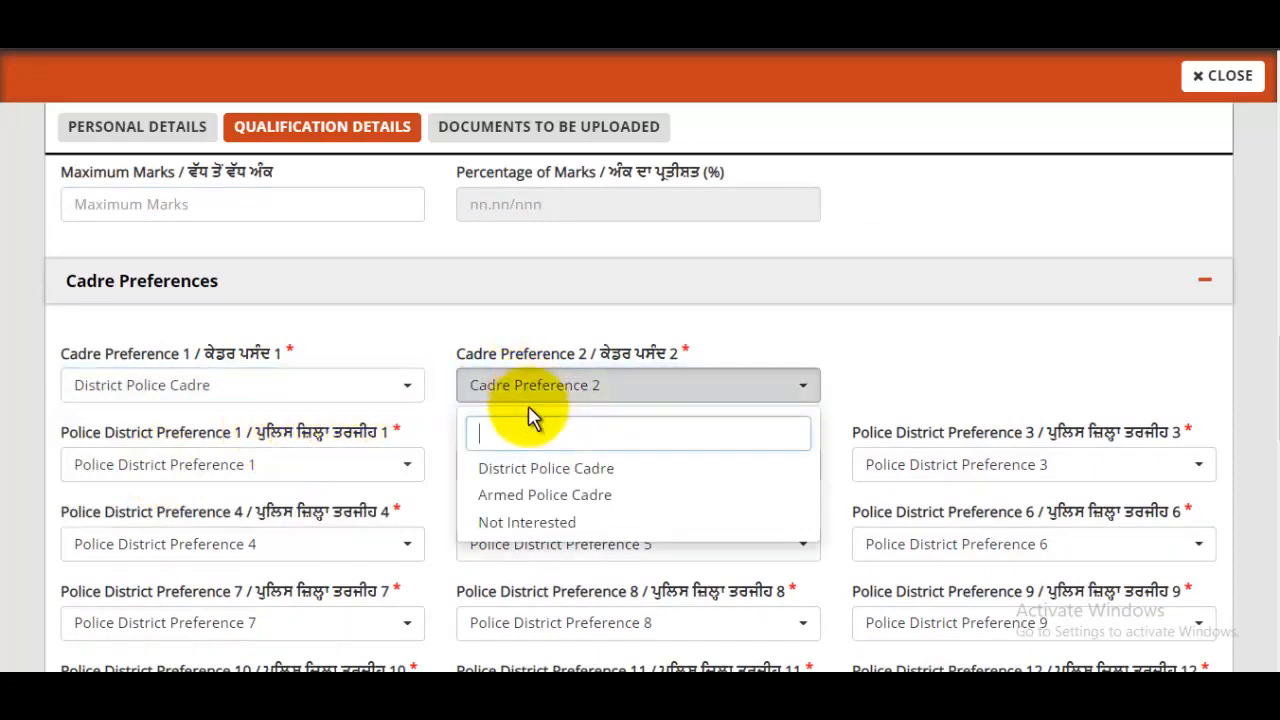
left_click(545, 495)
scroll(670, 430, "down", 2)
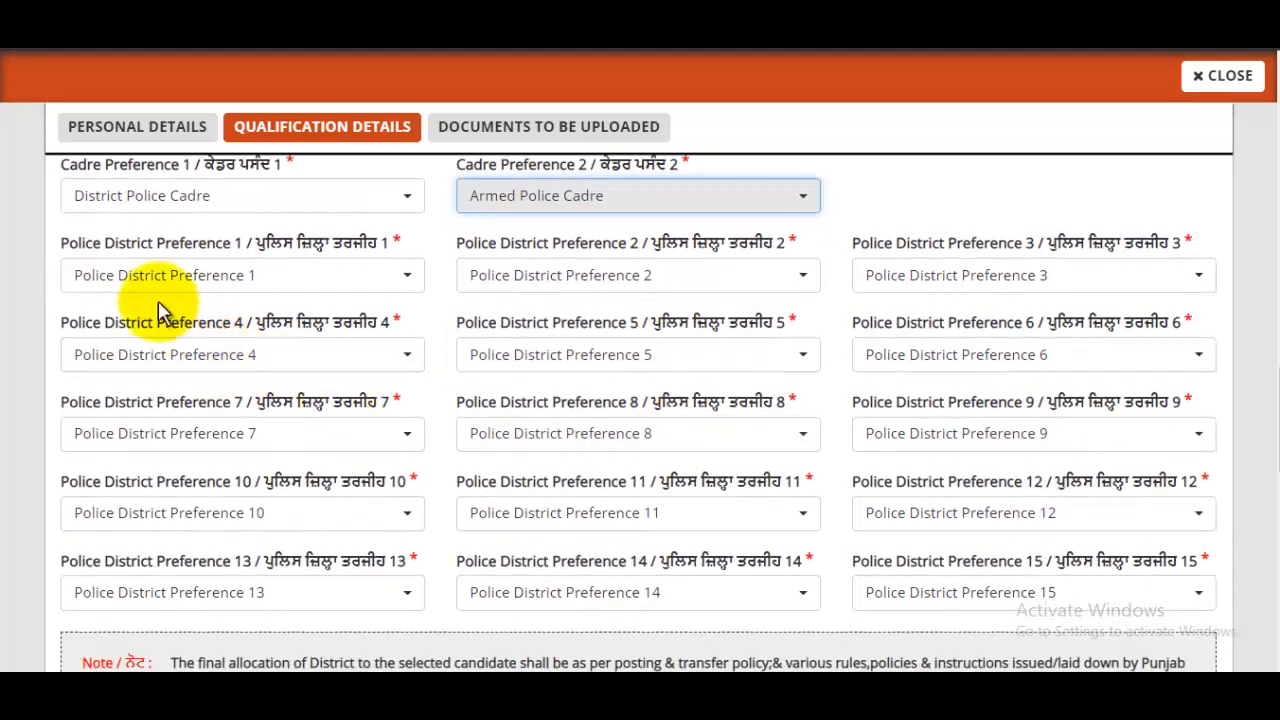
- Set district preferences 1 Barnala, 4 Bathinda, 7 Gurdaspur, 10 Jalandhar Rural and 13 Moga
left_click(165, 290)
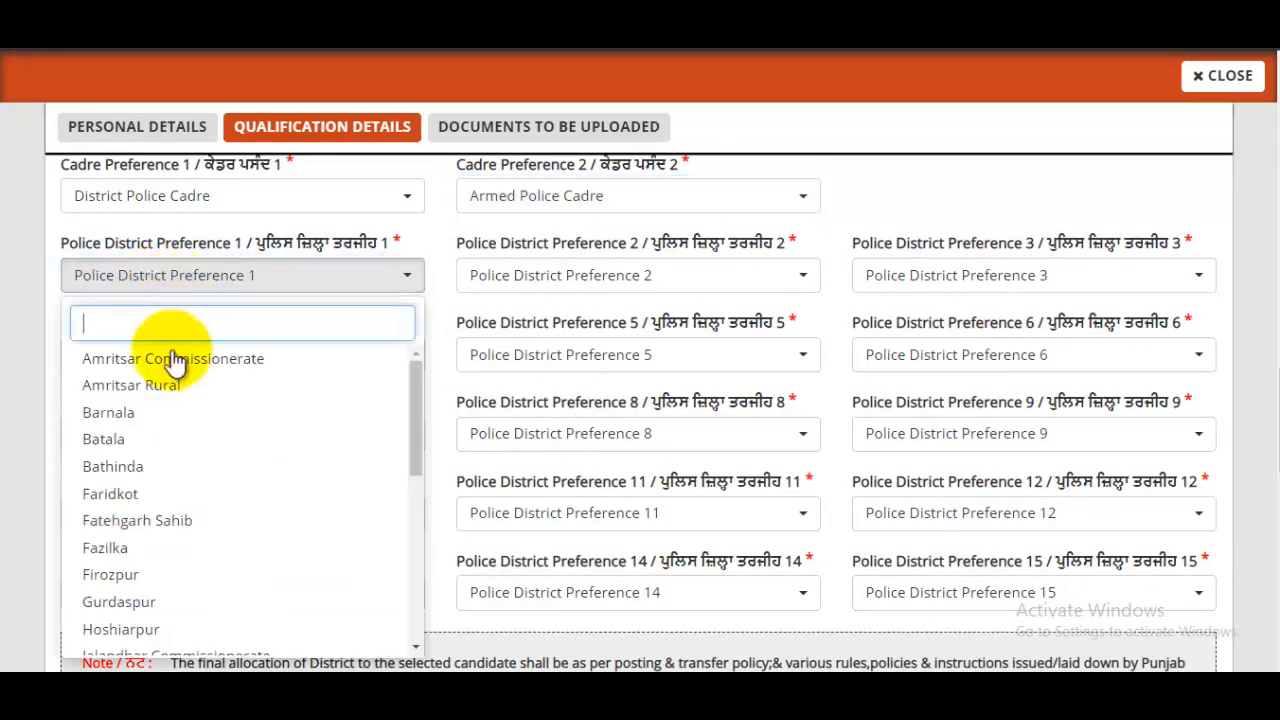
left_click(132, 412)
left_click(163, 358)
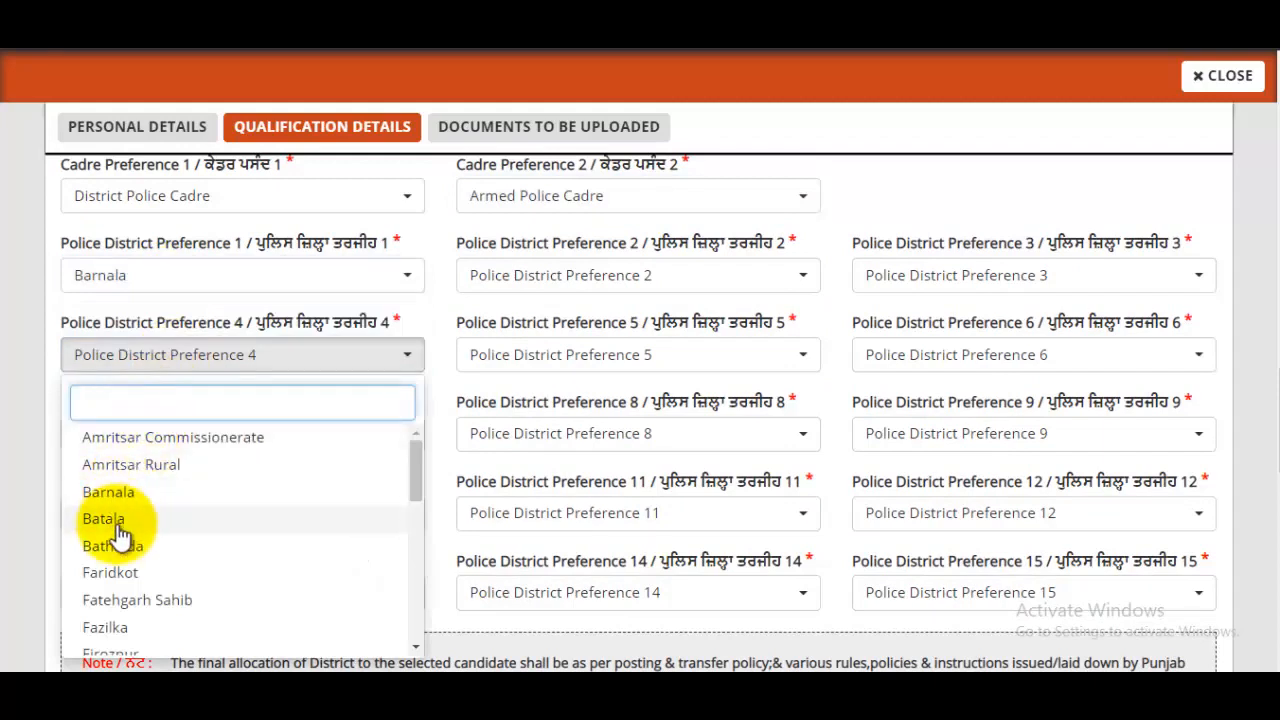
left_click(113, 545)
left_click(152, 448)
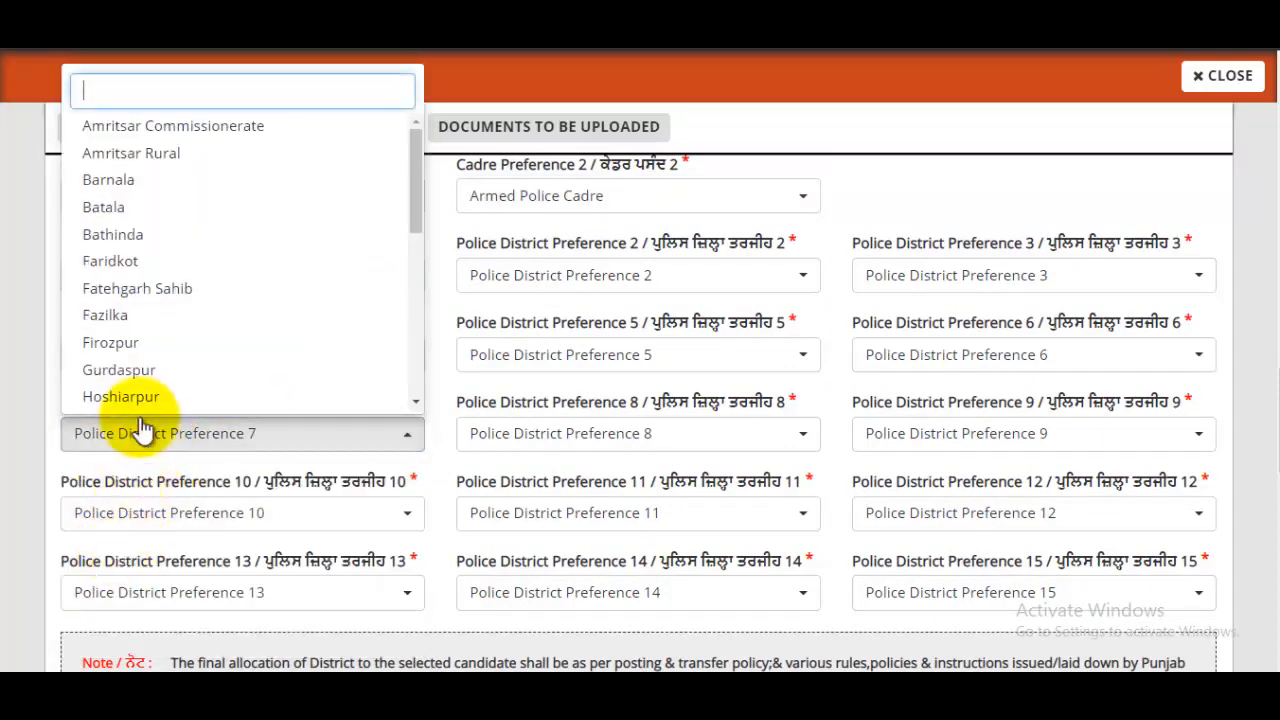
left_click(119, 370)
left_click(133, 507)
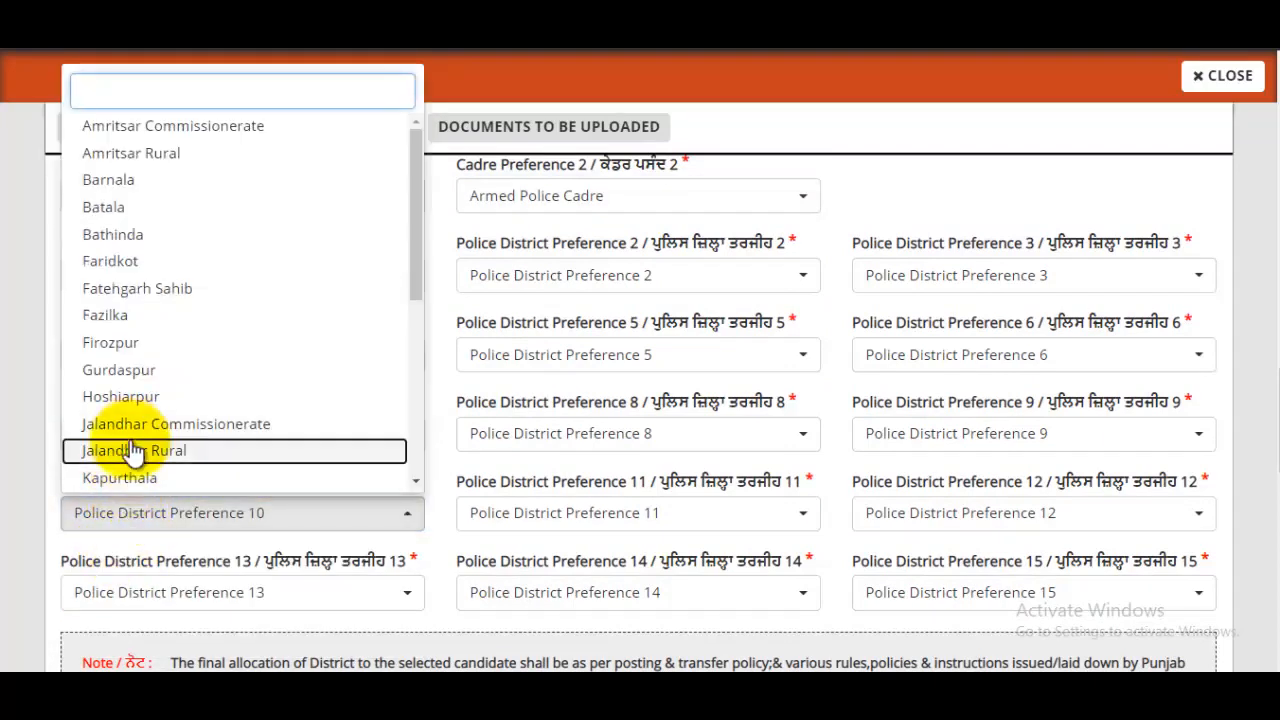
left_click(133, 450)
left_click(170, 592)
scroll(208, 474, "down", 3)
scroll(180, 468, "down", 1)
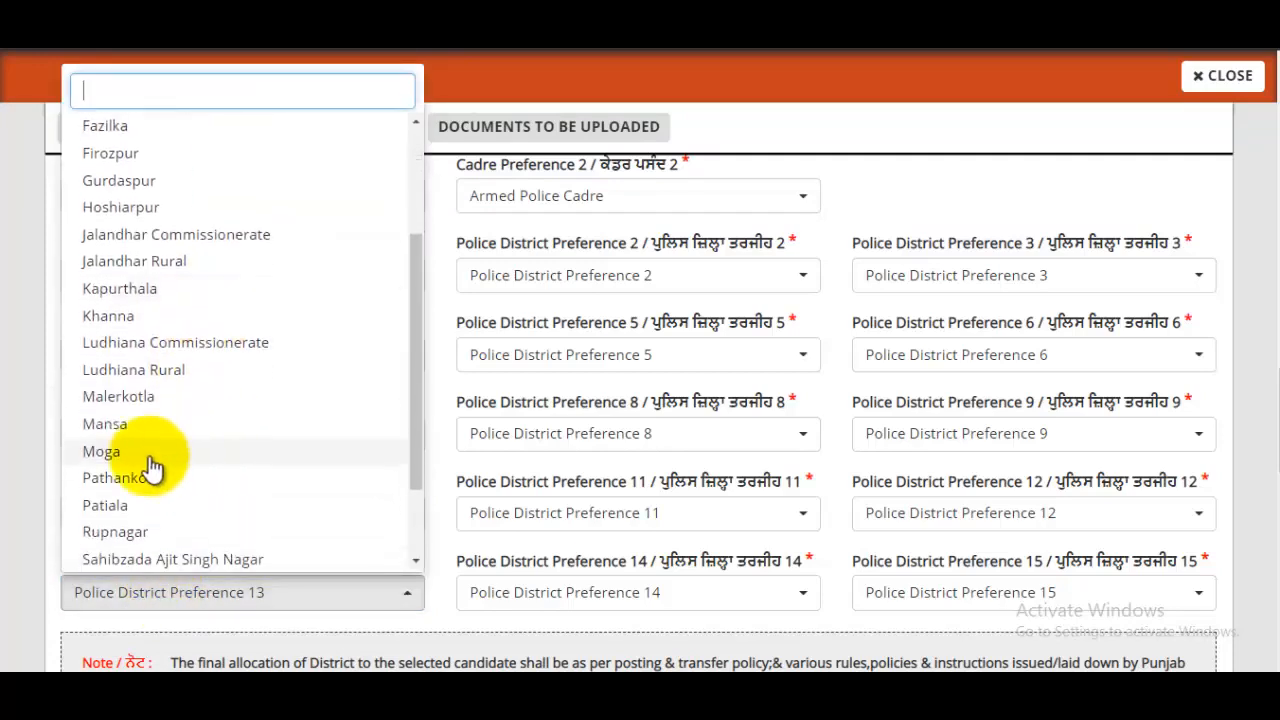
left_click(150, 455)
scroll(318, 457, "down", 2)
scroll(322, 457, "up", 4)
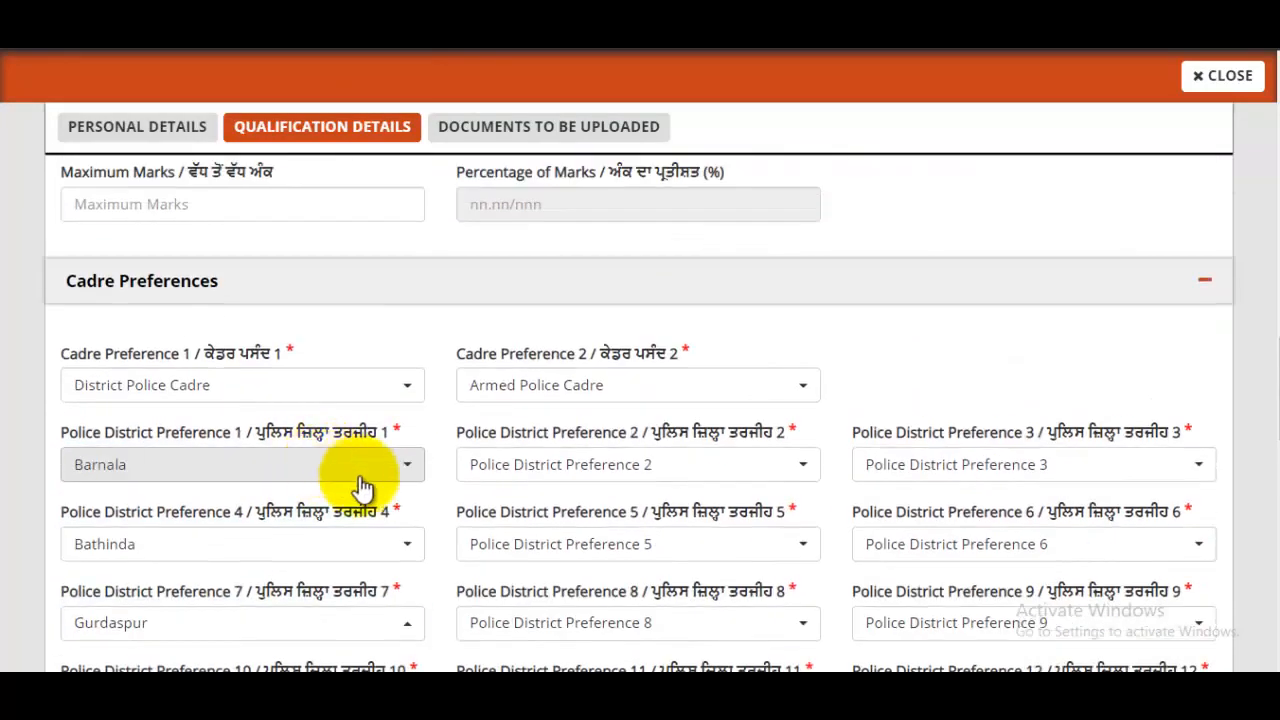
- Set district preference 2 to Firozpur and, after the duplicate warning, preference 5 to Malerkotla
left_click(637, 472)
left_click(586, 342)
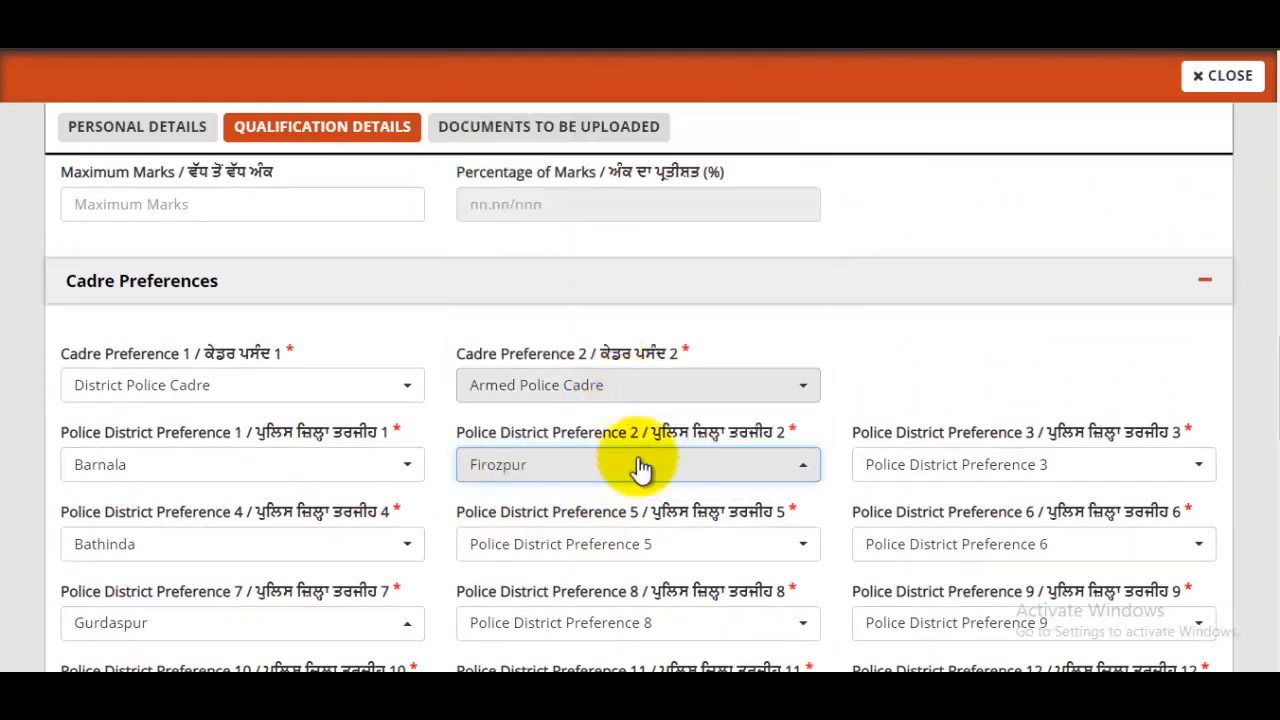
left_click(614, 538)
left_click(580, 451)
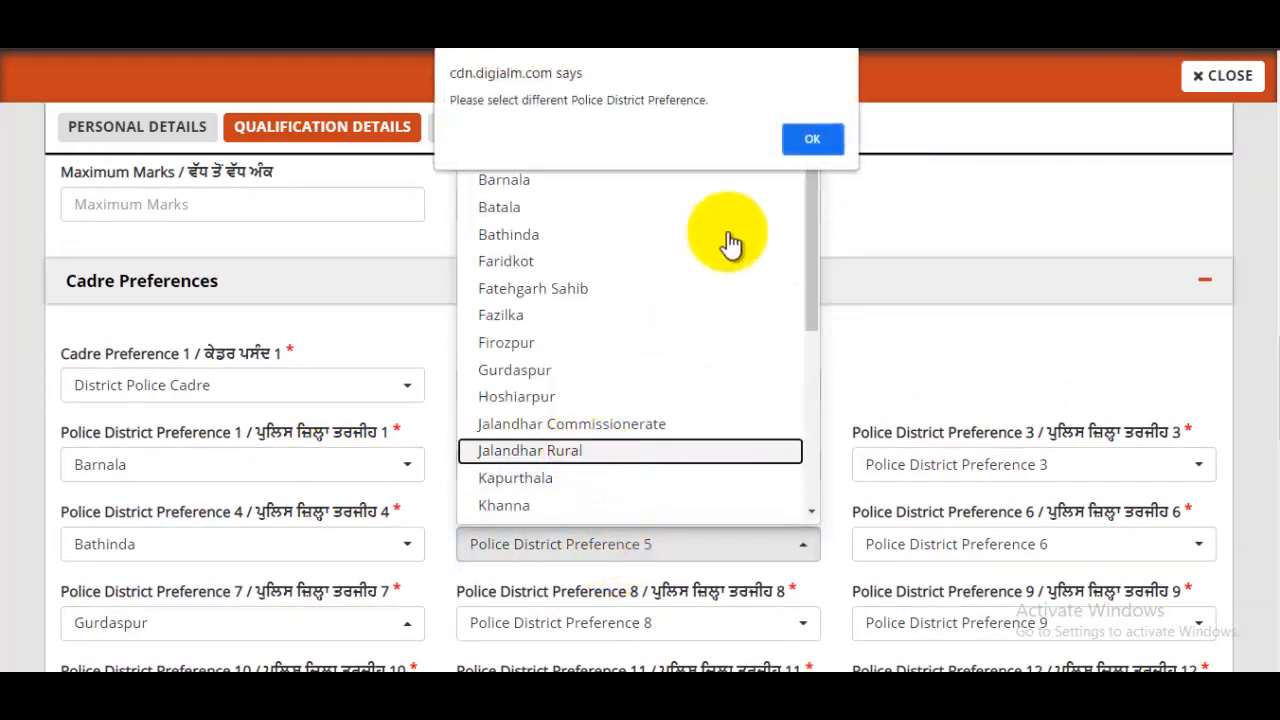
left_click(814, 140)
left_click(580, 552)
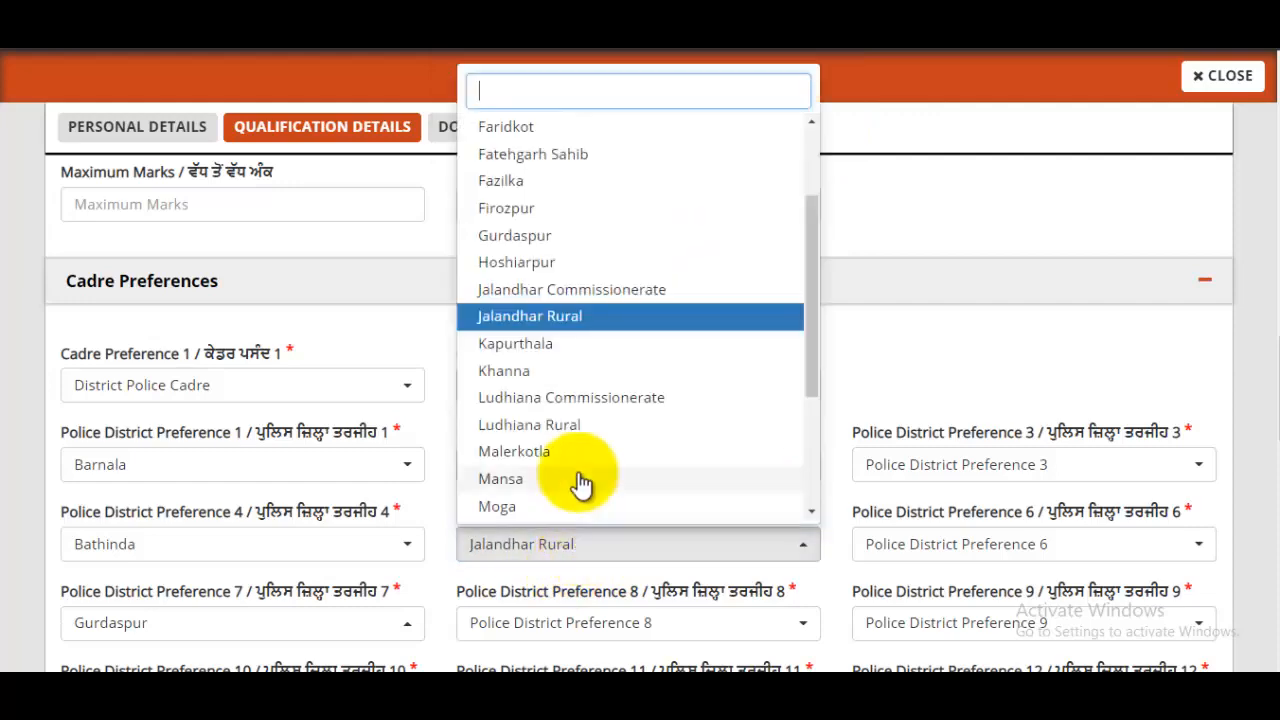
left_click(540, 460)
scroll(686, 437, "down", 3)
scroll(820, 306, "up", 2)
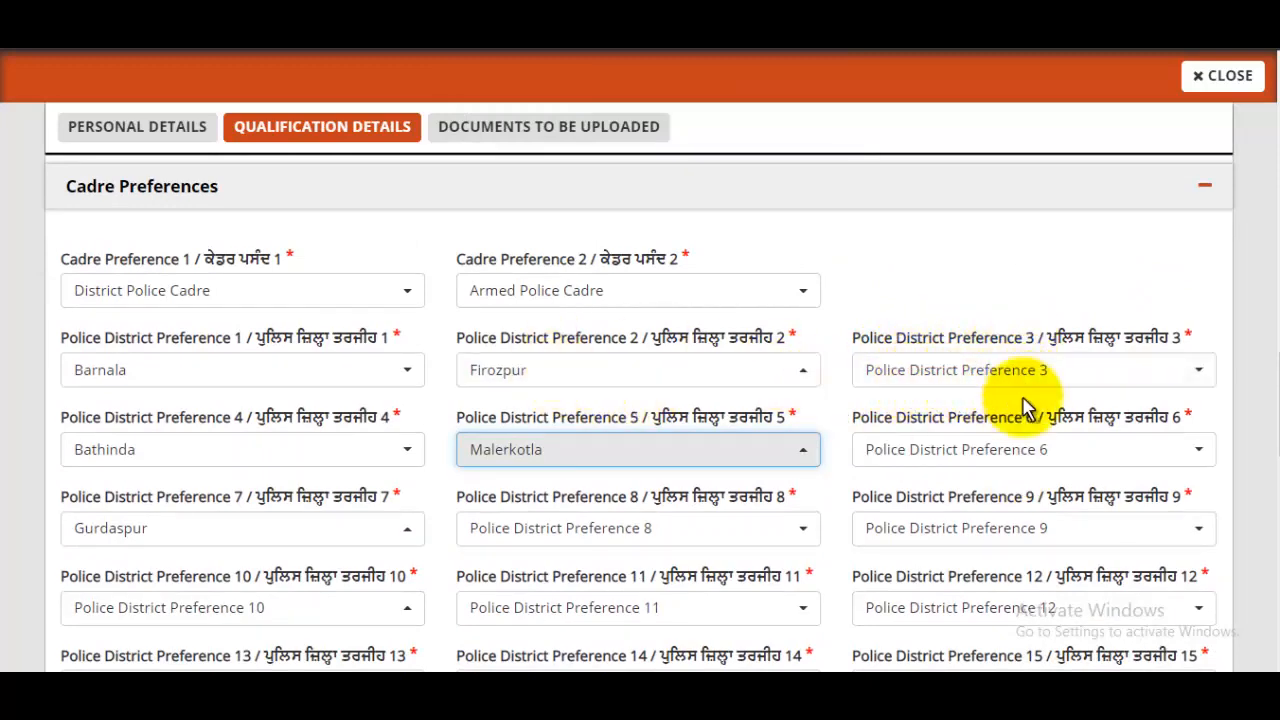
scroll(643, 294, "down", 1)
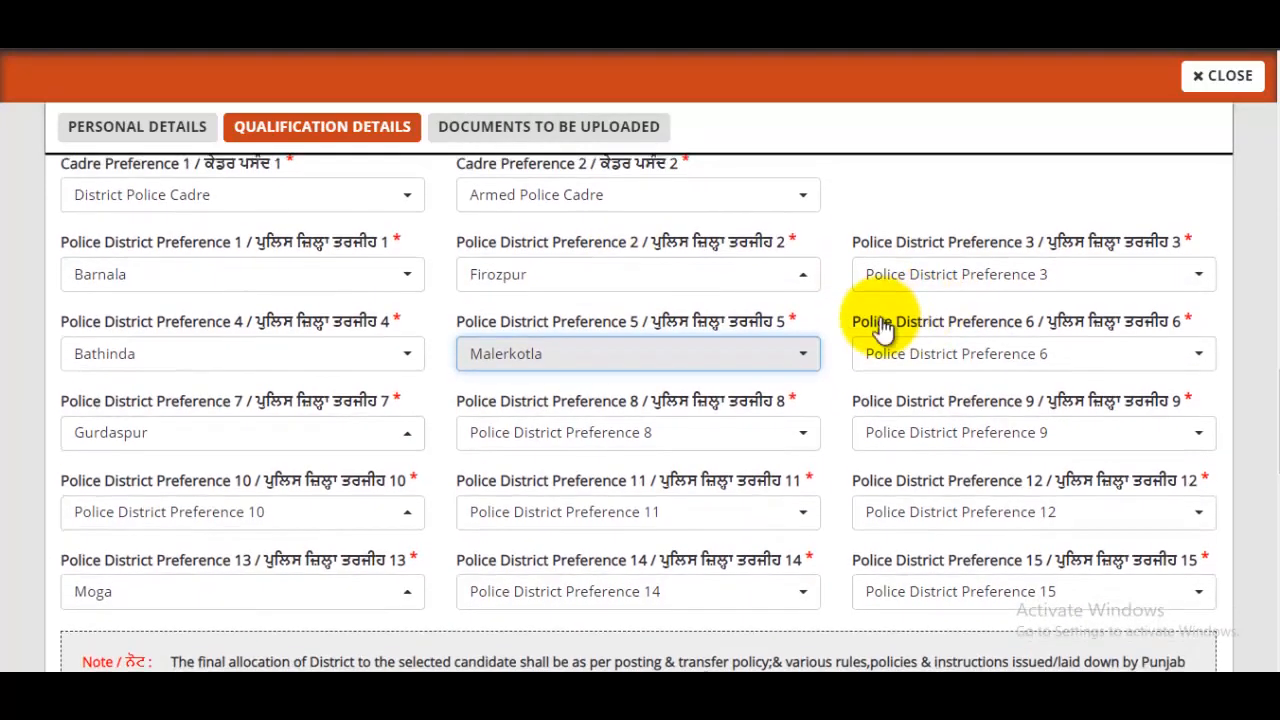
scroll(880, 323, "down", 4)
- Answer No to the arrested, convicted, peace bond, unfair means and criminal proceedings questions
scroll(880, 323, "down", 5)
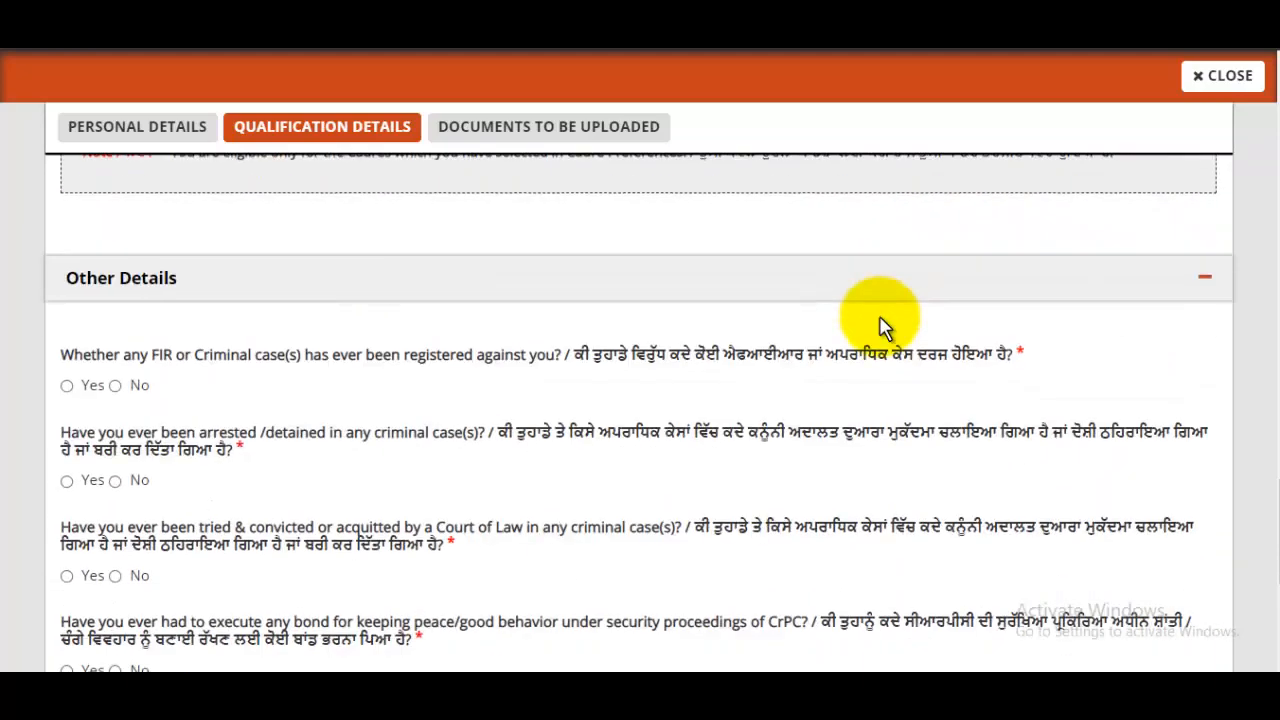
scroll(590, 345, "up", 1)
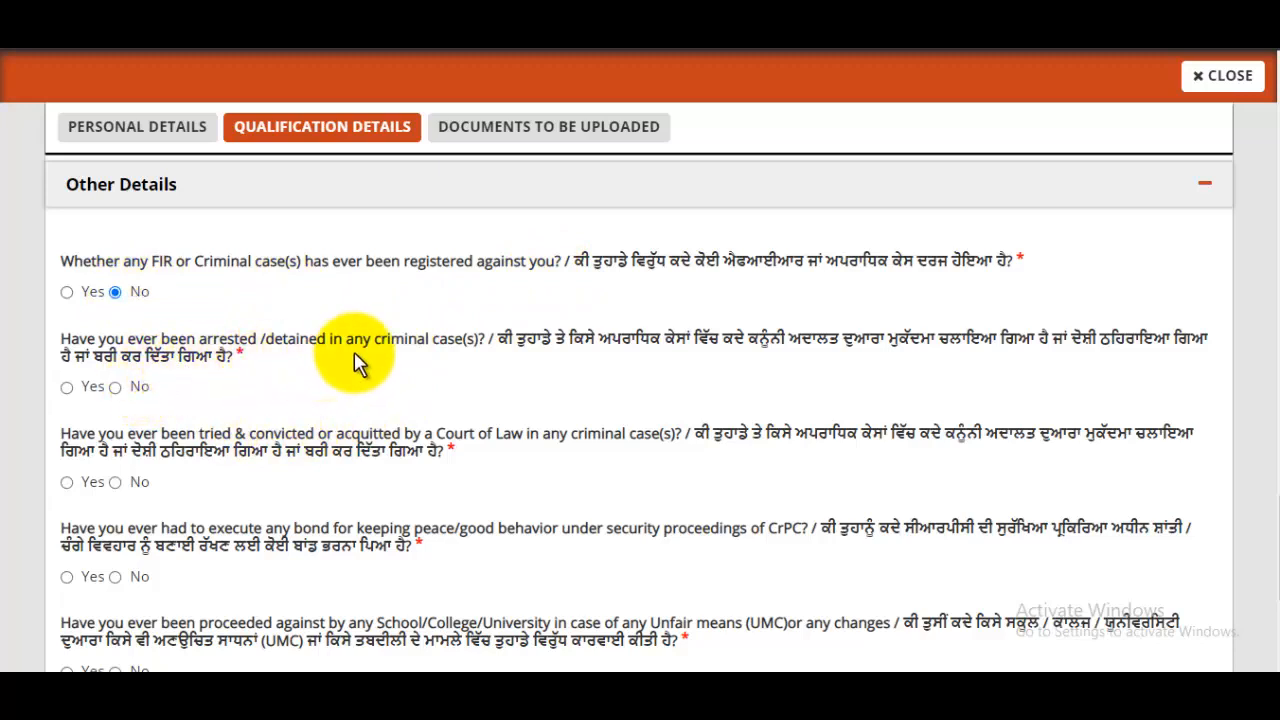
left_click(115, 387)
scroll(250, 390, "down", 1)
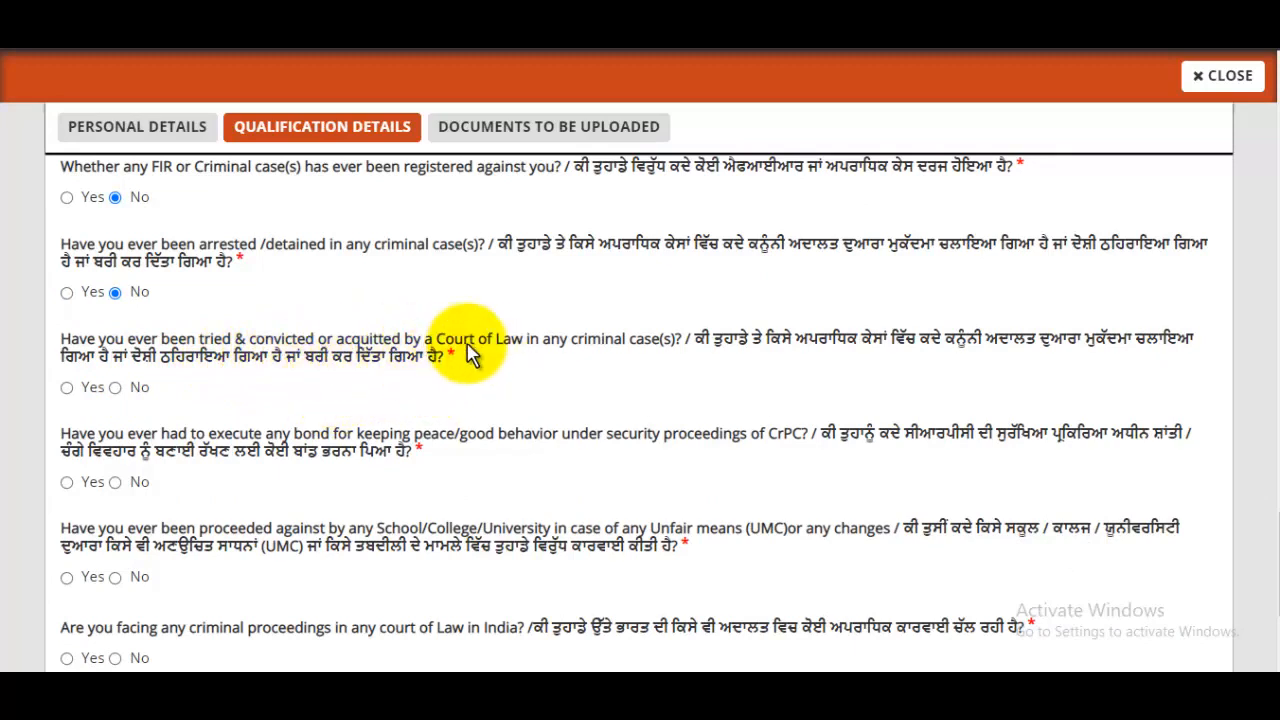
left_click(115, 388)
scroll(170, 375, "down", 1)
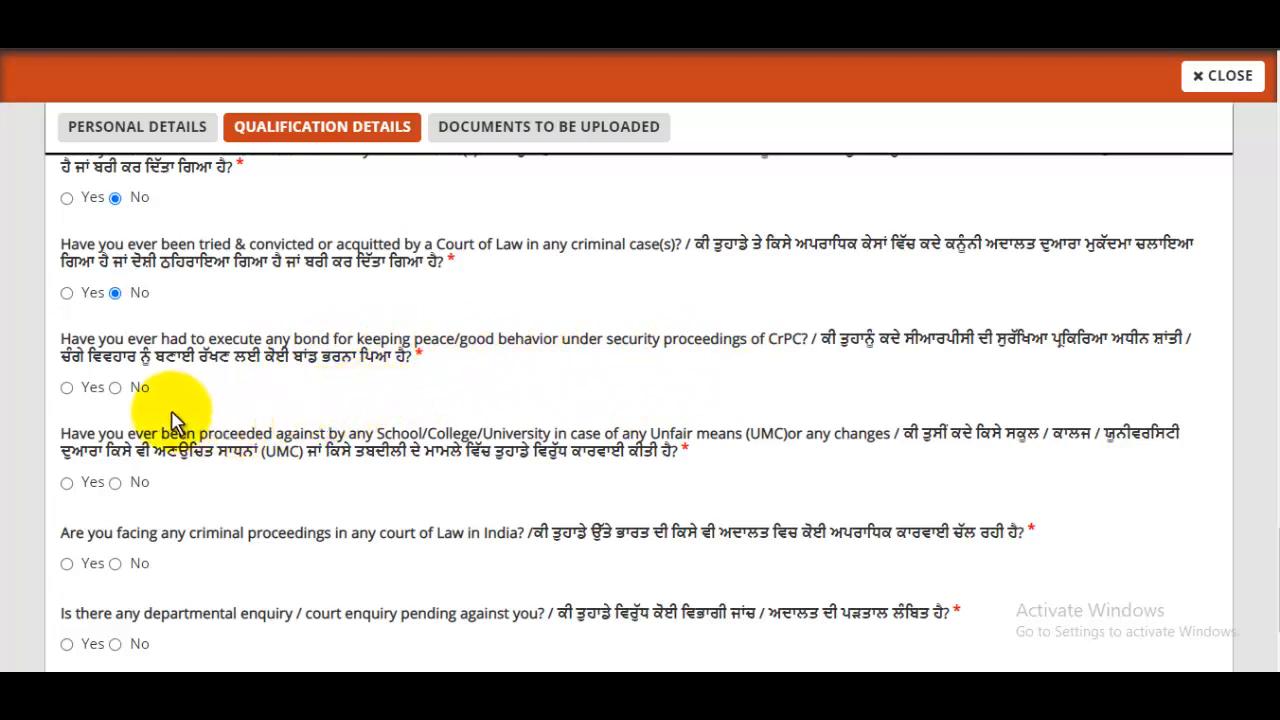
left_click(115, 387)
scroll(300, 400, "down", 3)
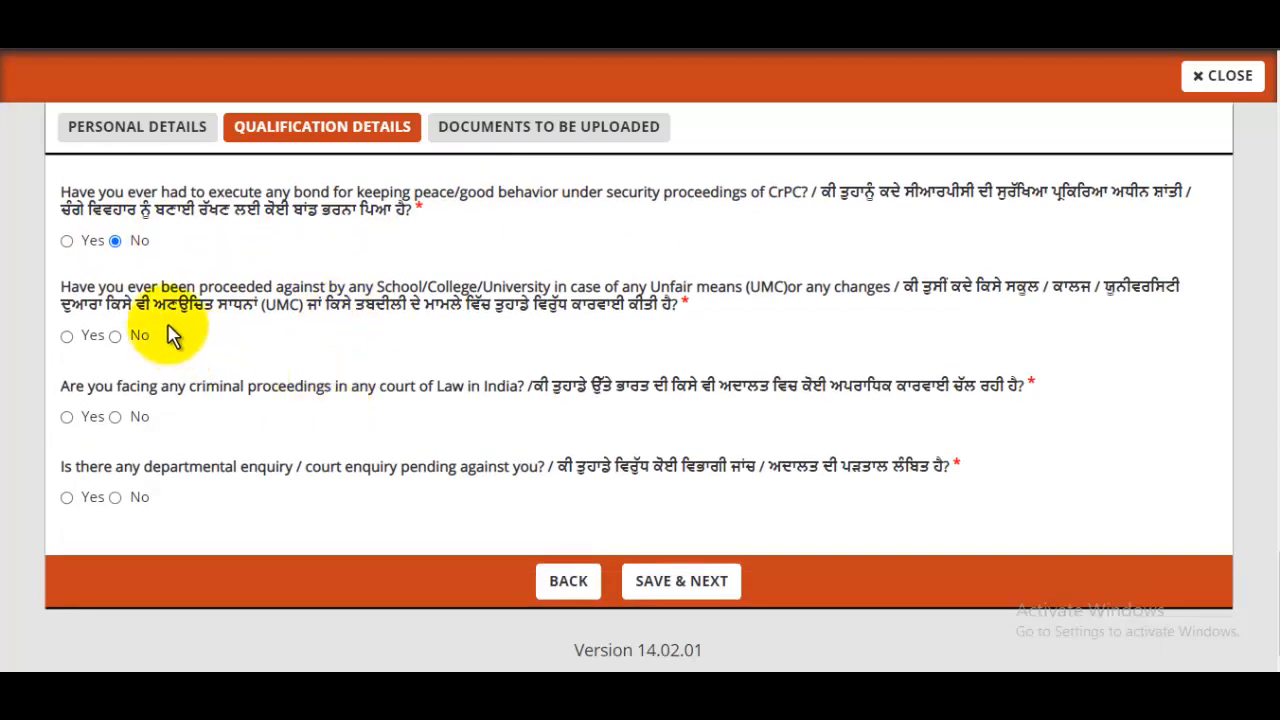
left_click(116, 336)
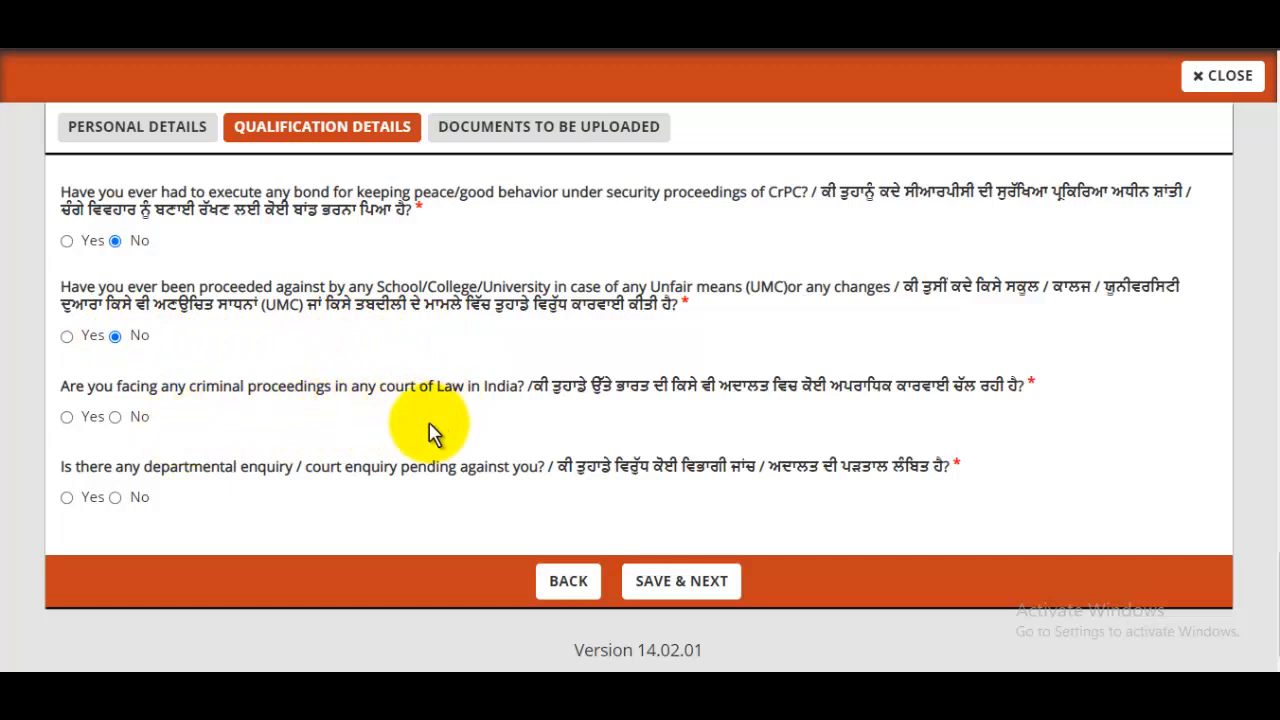
left_click(116, 418)
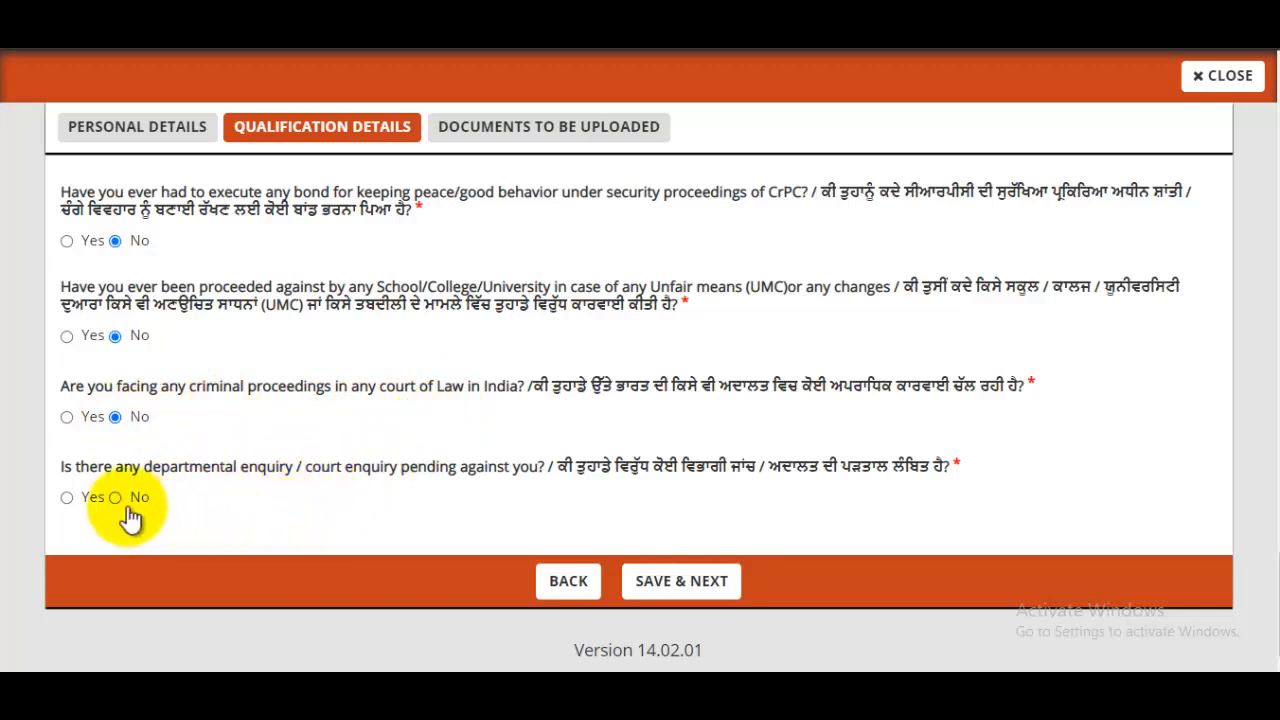
- Save the details and continue to the Documents to be Uploaded section
scroll(549, 420, "up", 2)
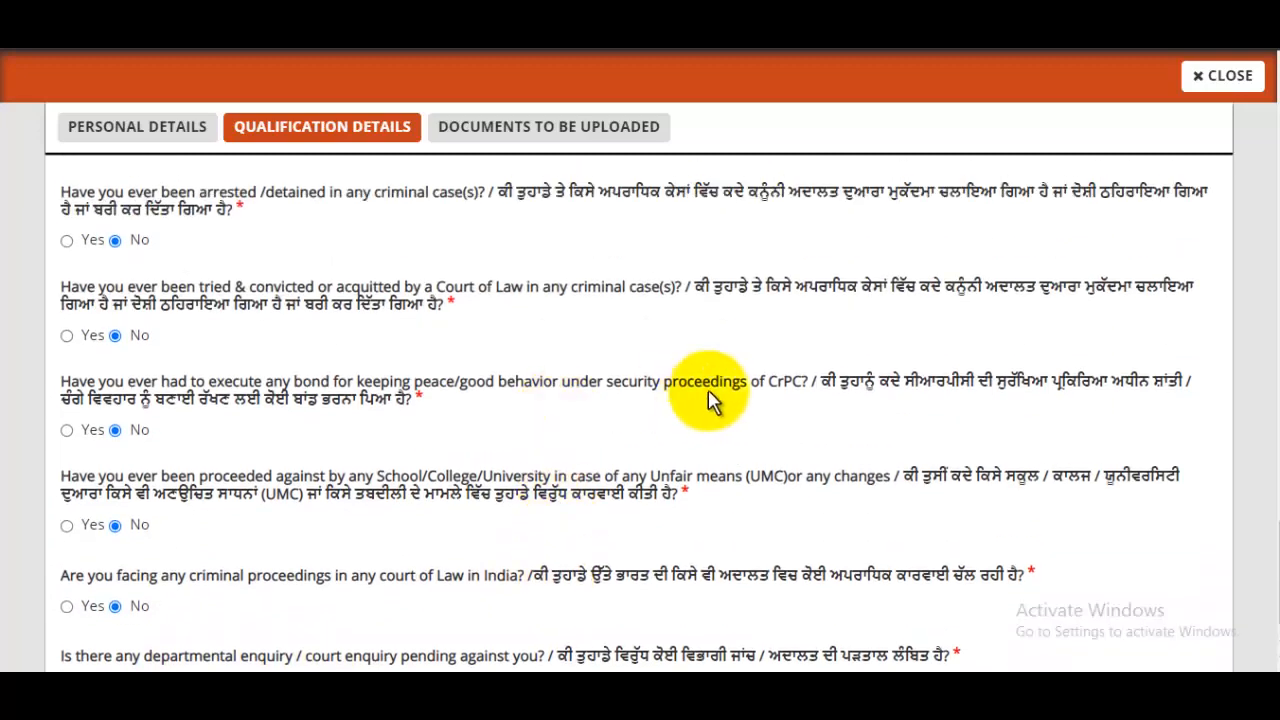
scroll(714, 400, "up", 1)
scroll(714, 400, "down", 3)
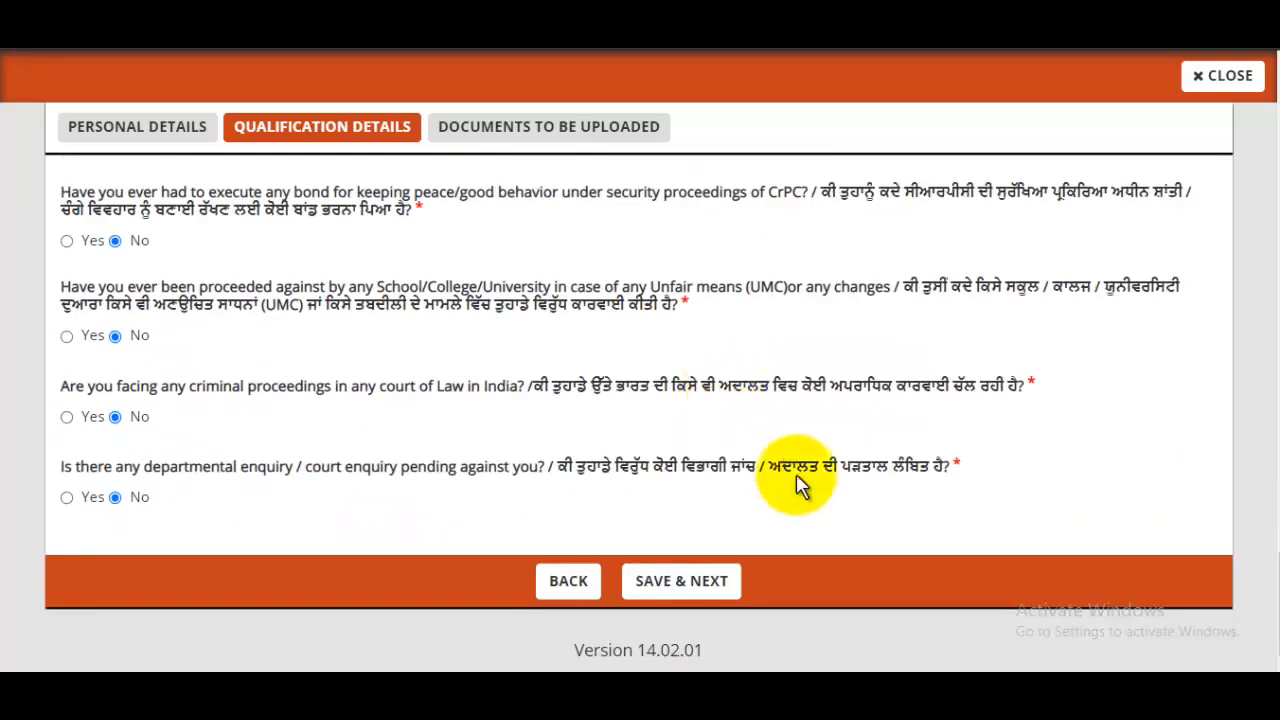
left_click(724, 600)
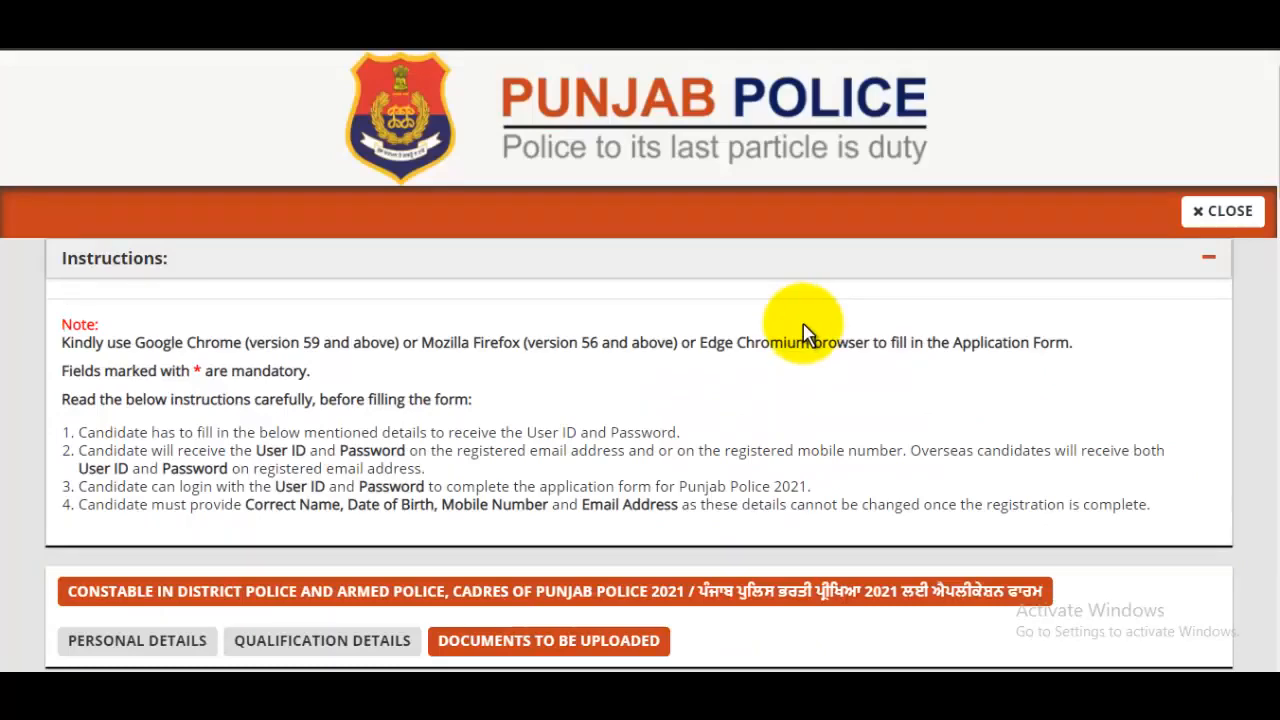
- Upload Passport.jpg as the candidate's photograph and close the upload window
scroll(800, 360, "down", 3)
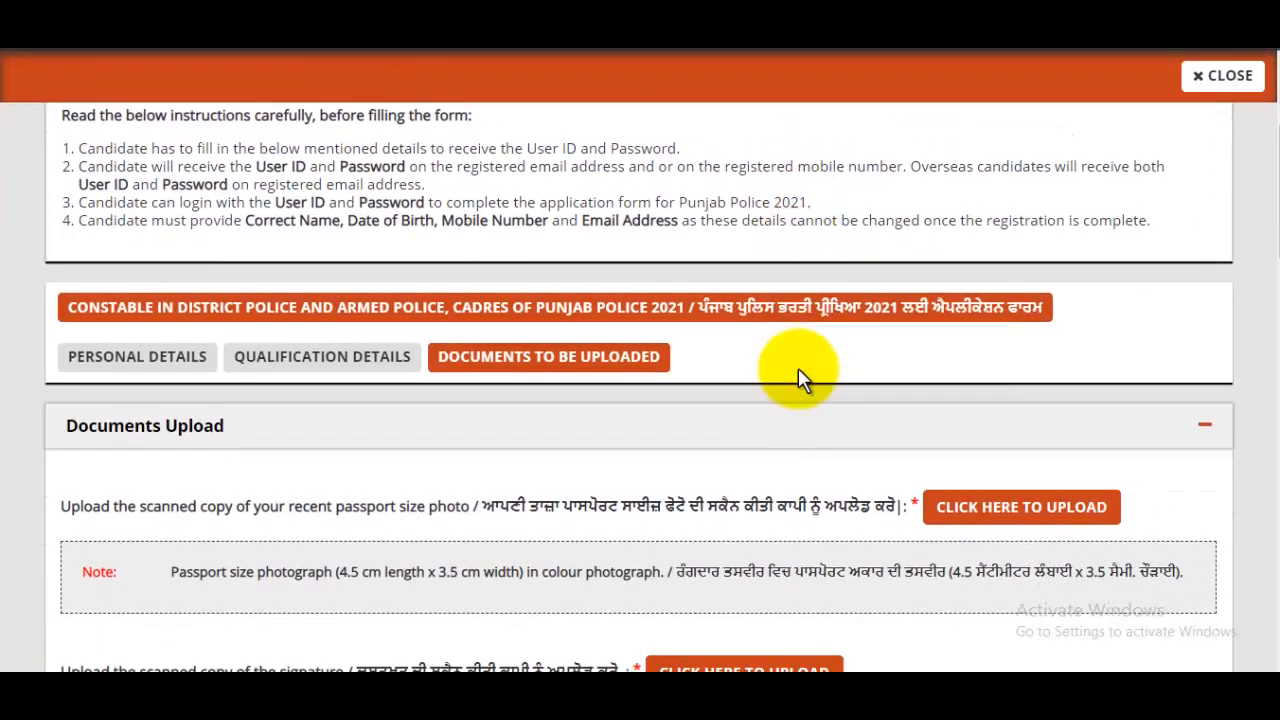
scroll(798, 368, "down", 2)
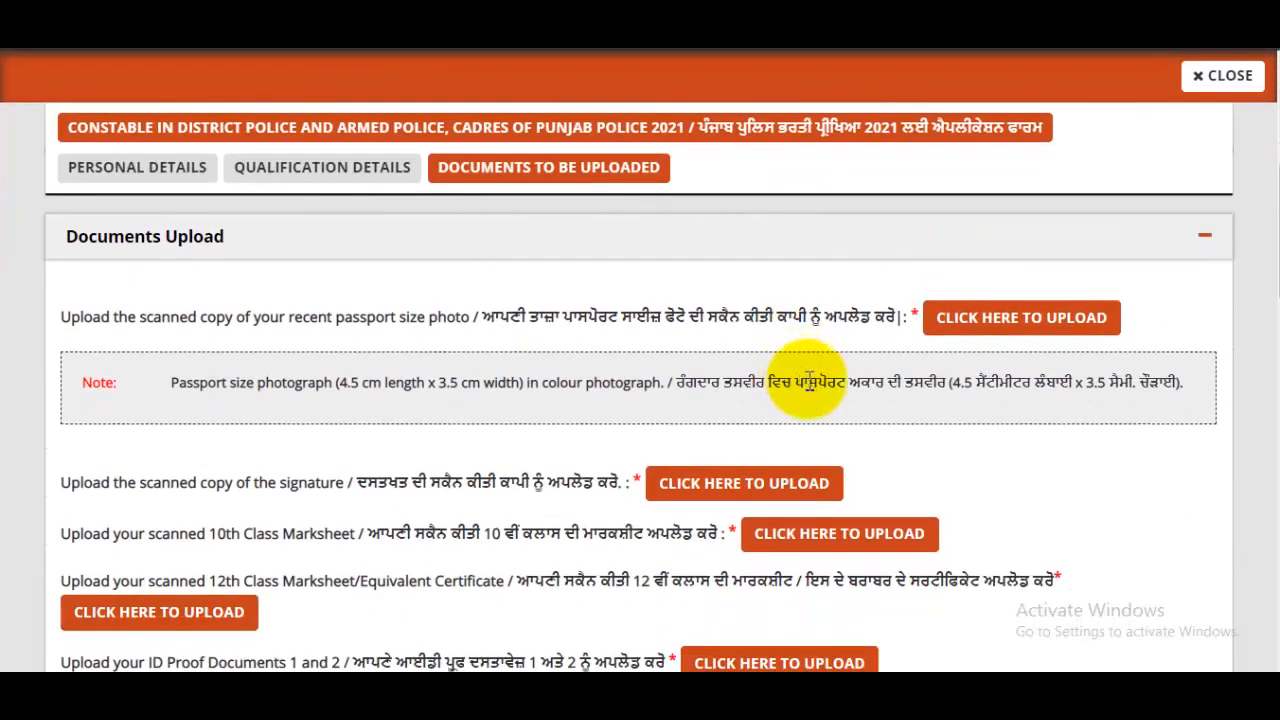
left_click(1000, 318)
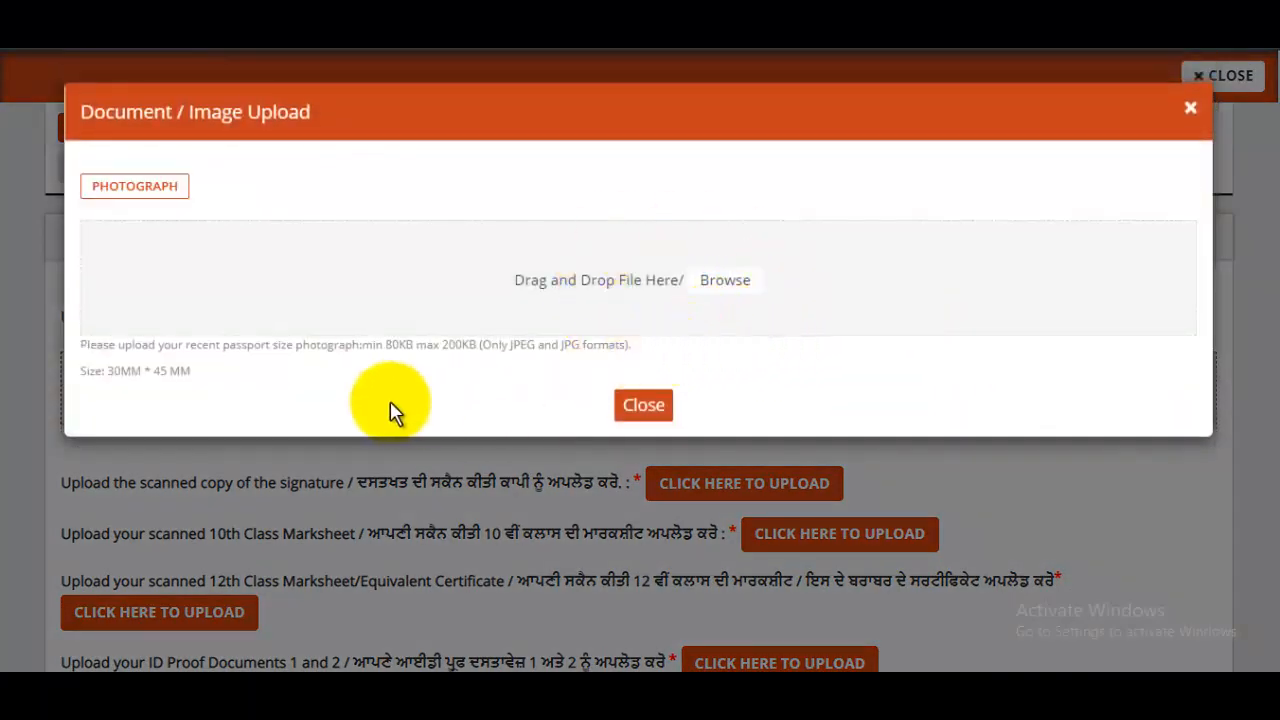
left_click_drag(392, 355, 508, 348)
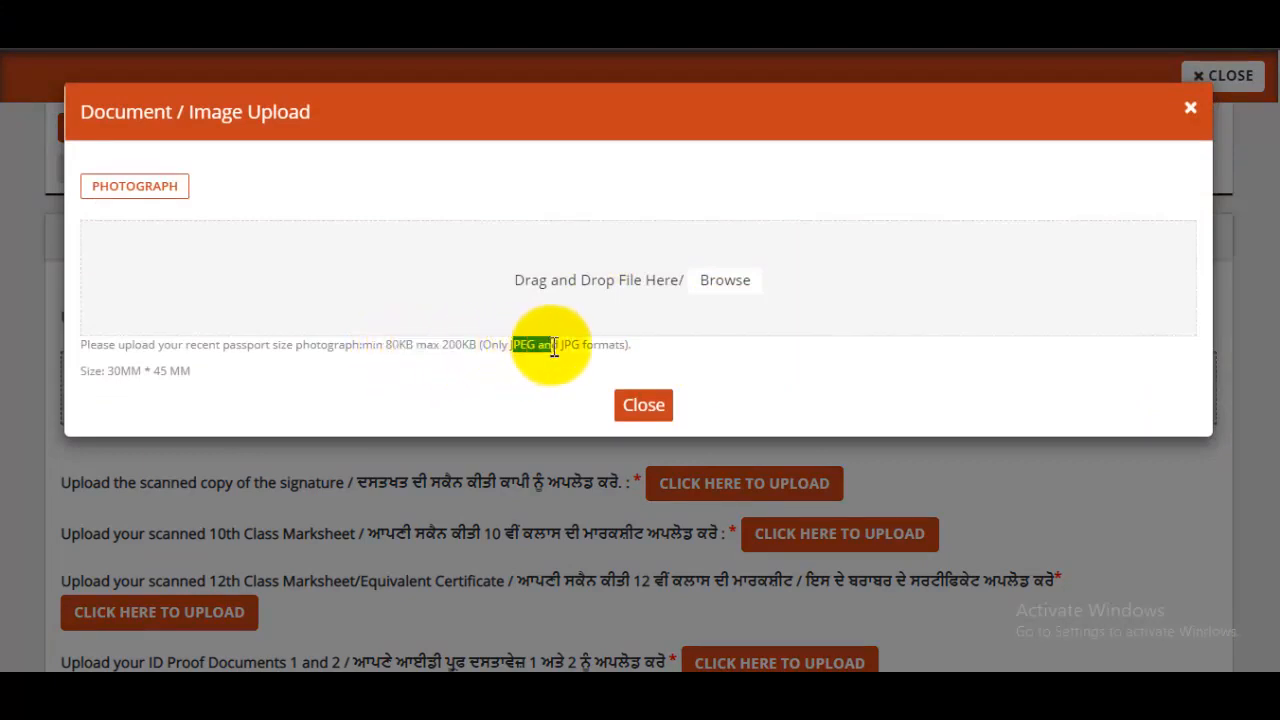
left_click(718, 293)
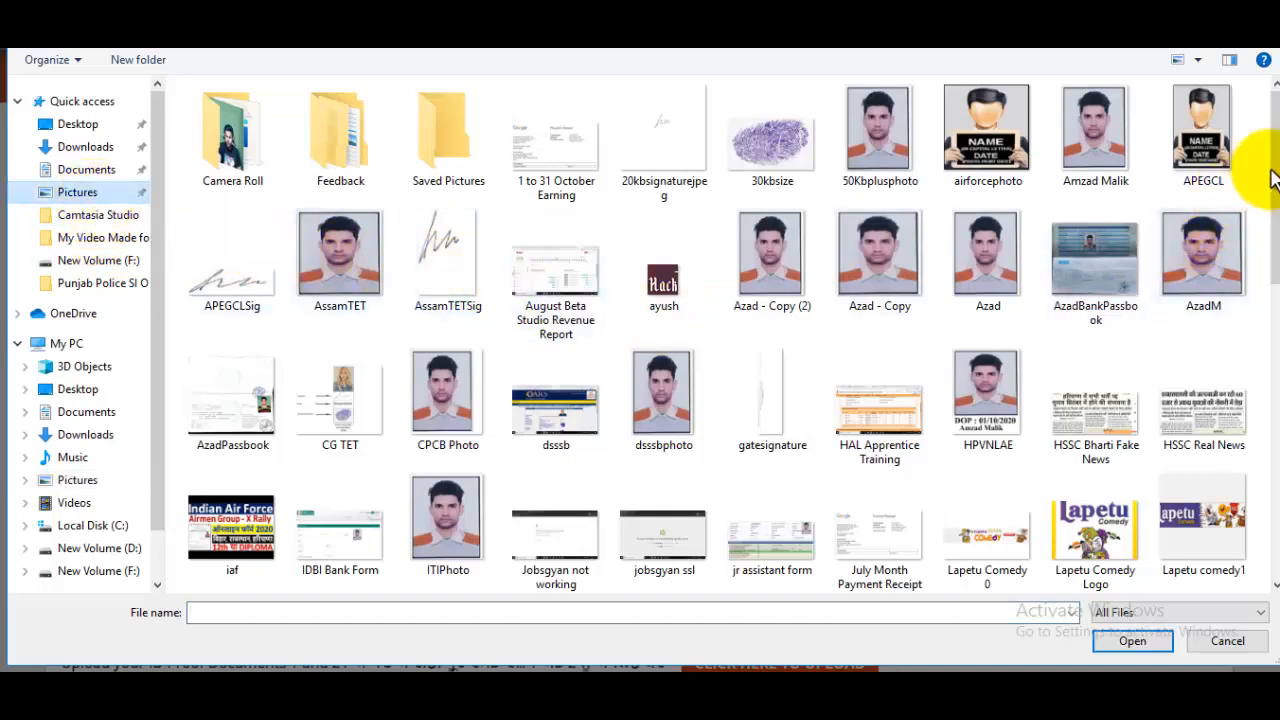
scroll(1255, 280, "down", 1)
scroll(1255, 280, "down", 3)
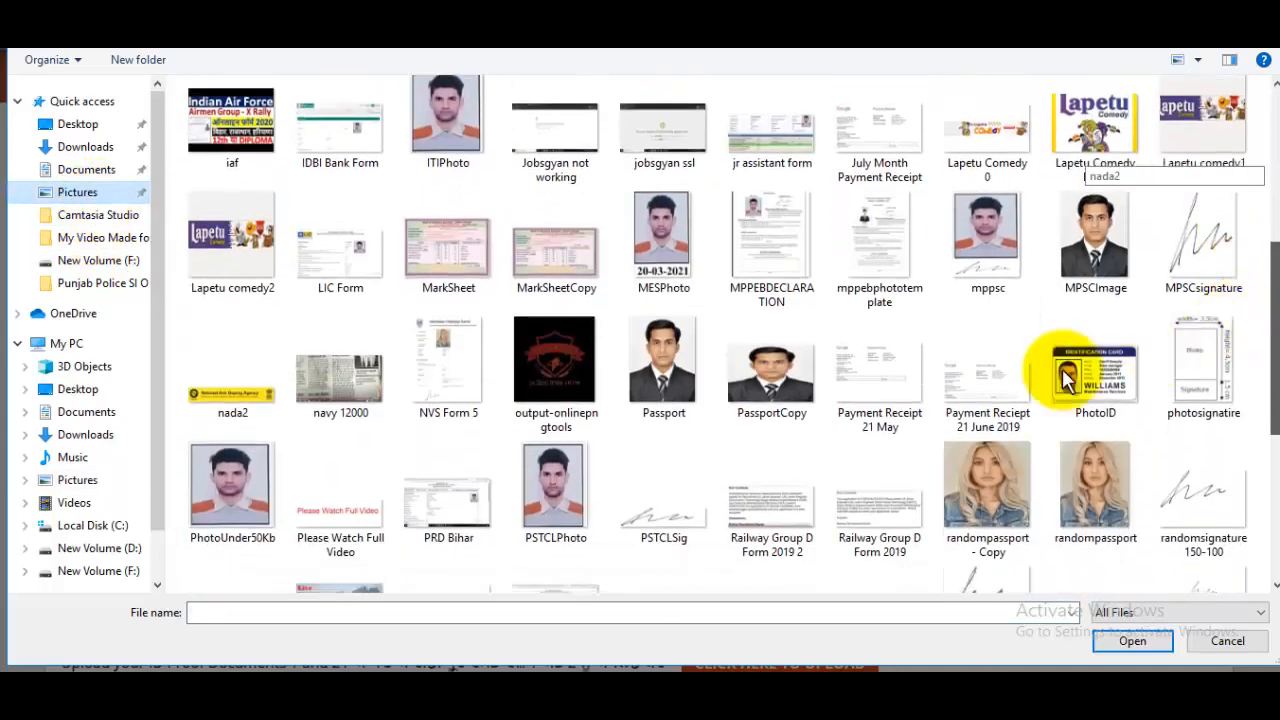
left_click(660, 390)
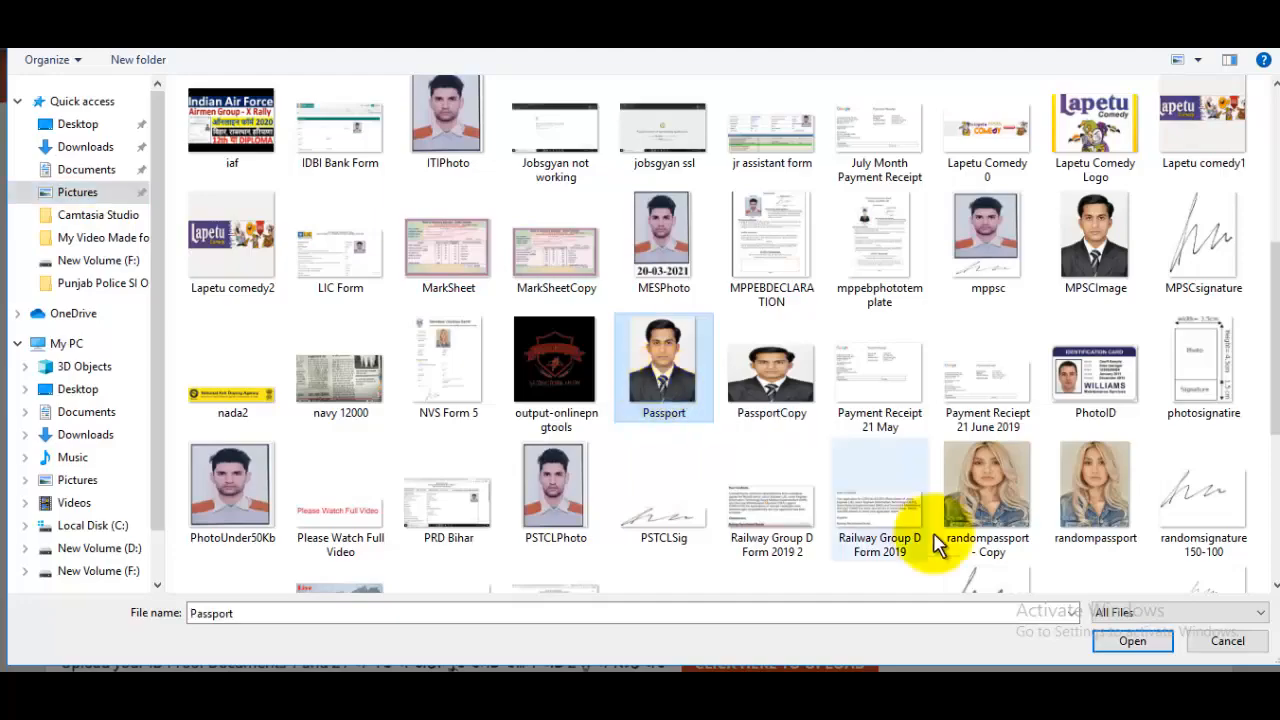
left_click(1132, 641)
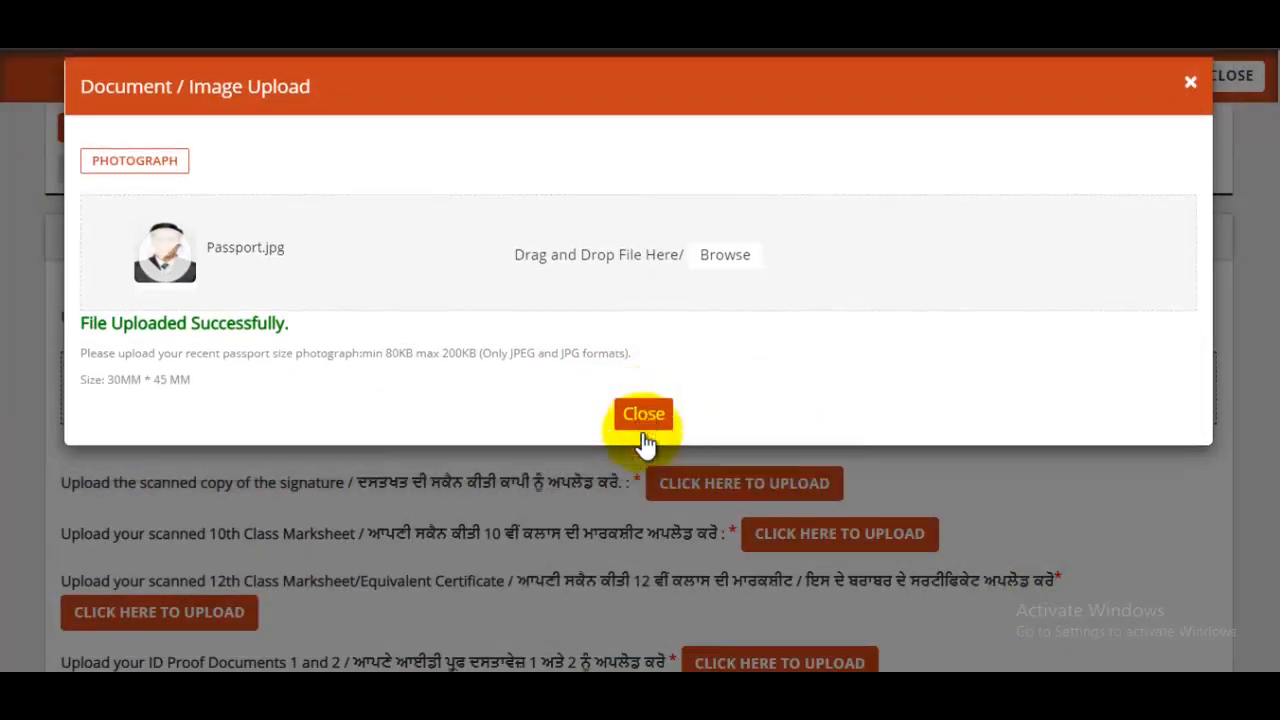
left_click(644, 441)
scroll(757, 403, "down", 2)
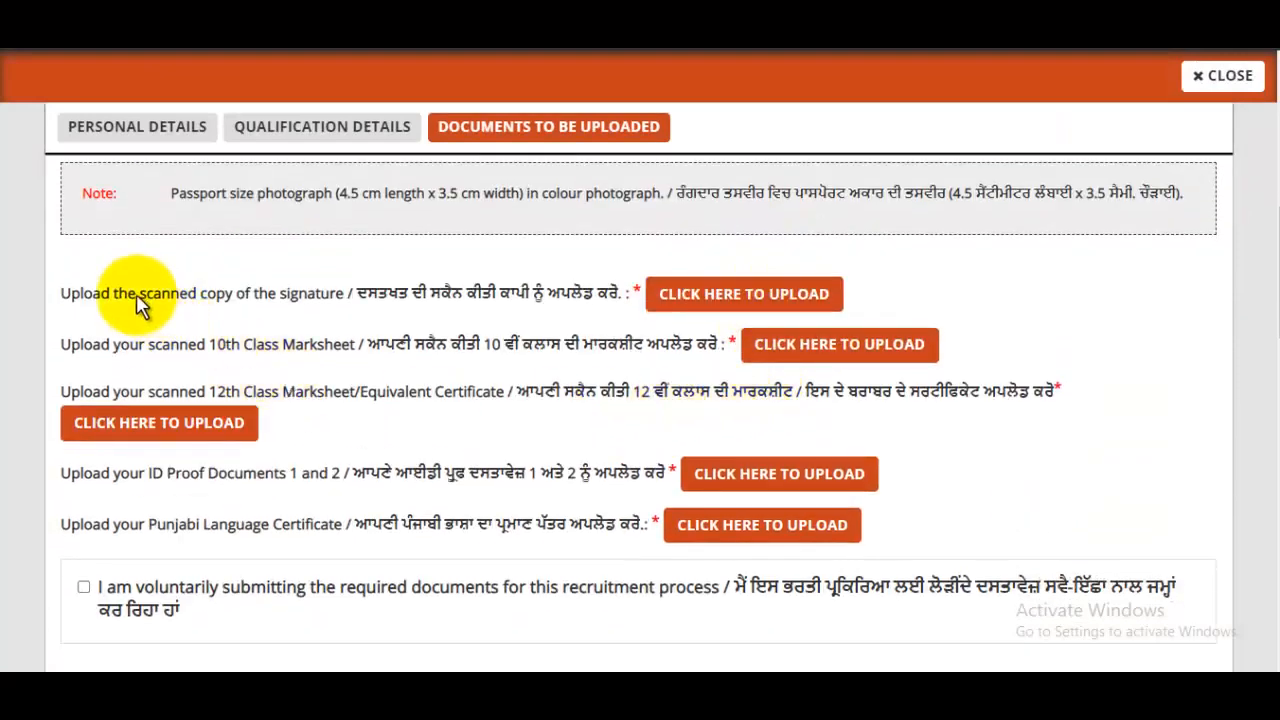
- Start the signature upload, cancel the file choice, and close the signature upload window
left_click_drag(136, 292, 325, 300)
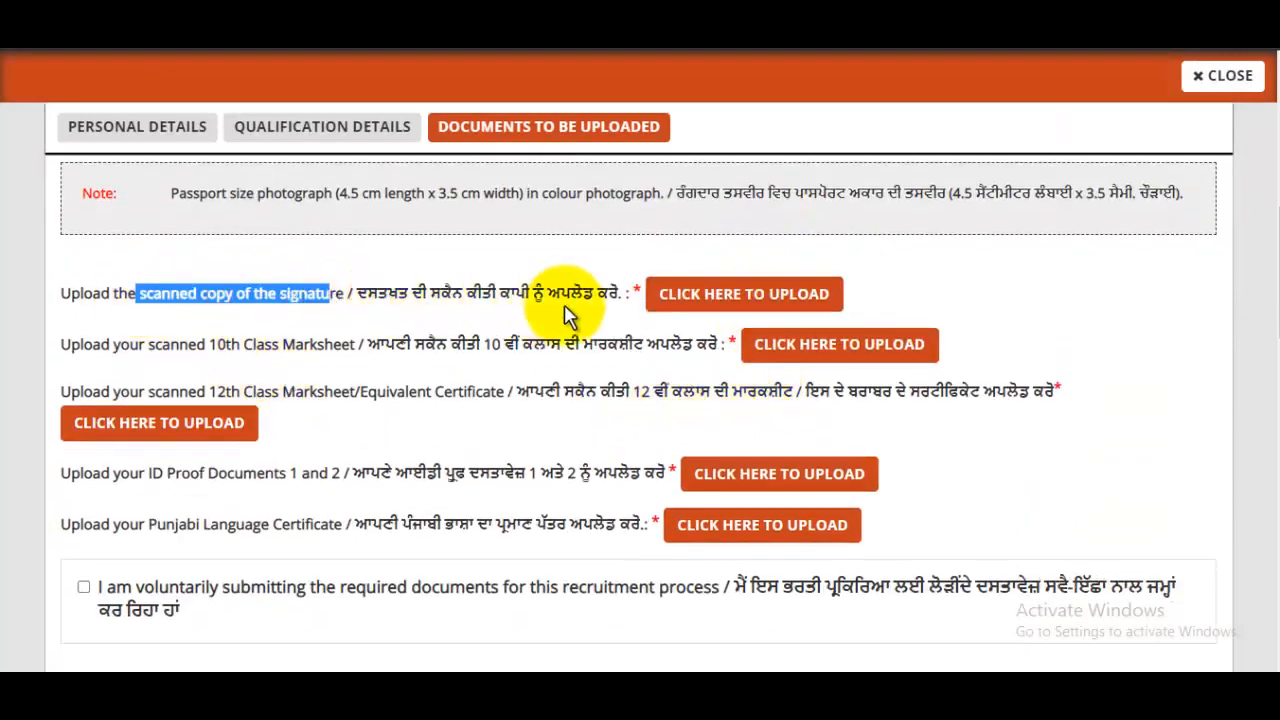
left_click(760, 300)
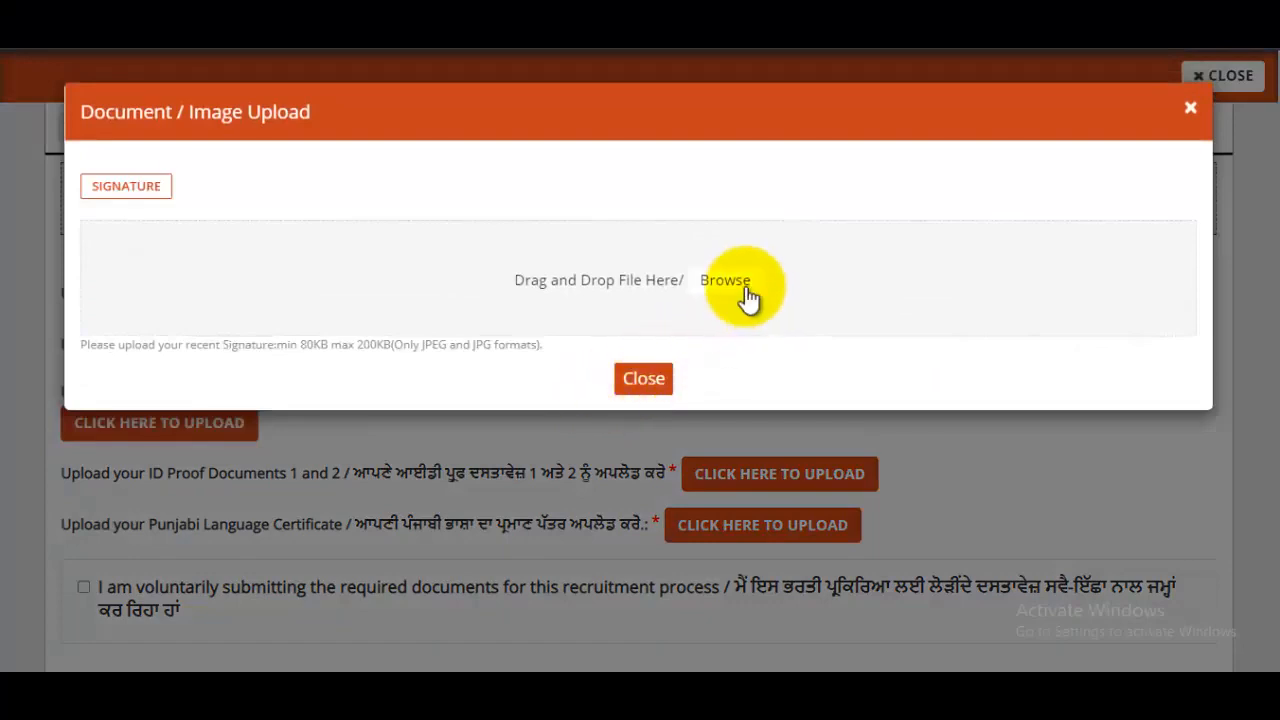
left_click(740, 284)
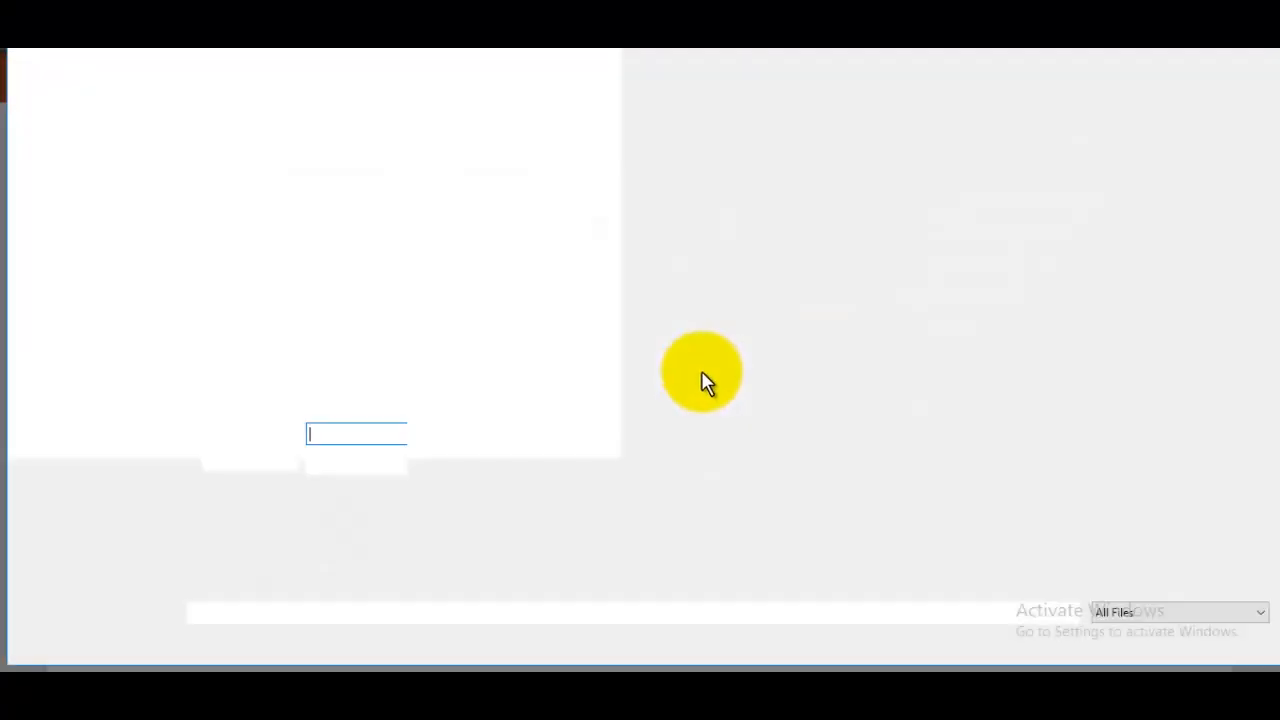
scroll(1245, 225, "down", 10)
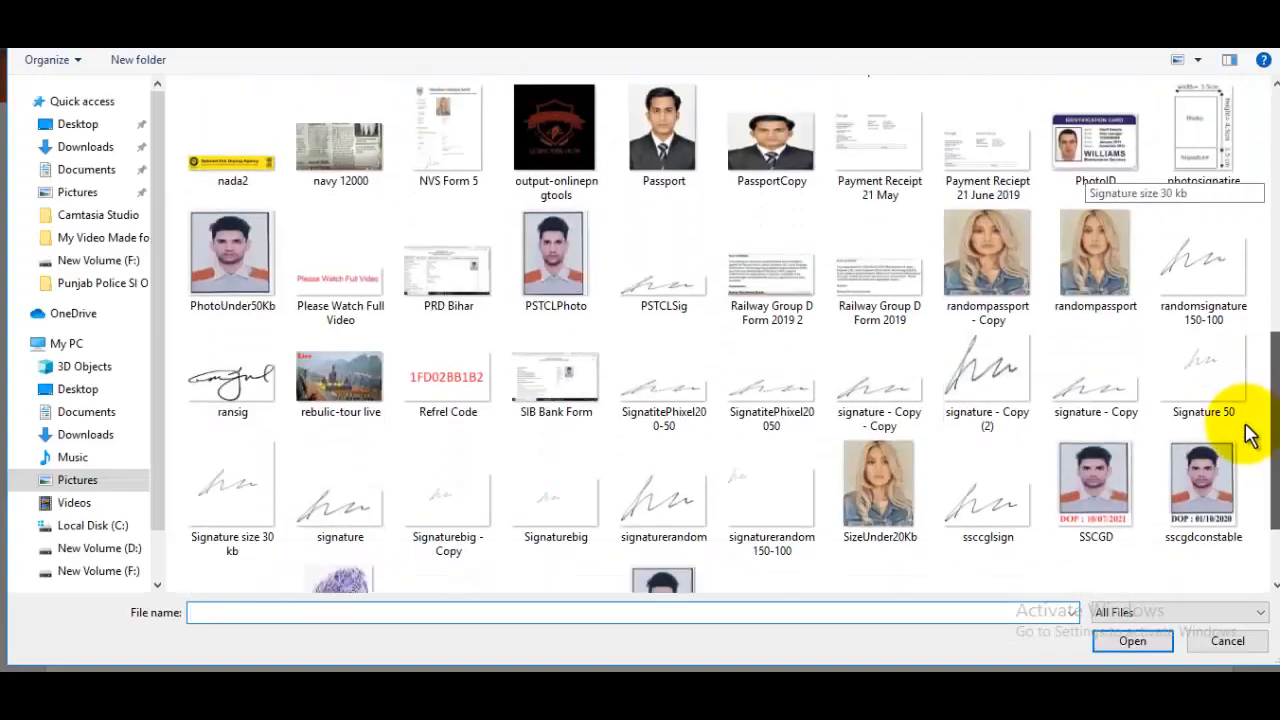
scroll(1249, 461, "down", 2)
left_click(1221, 645)
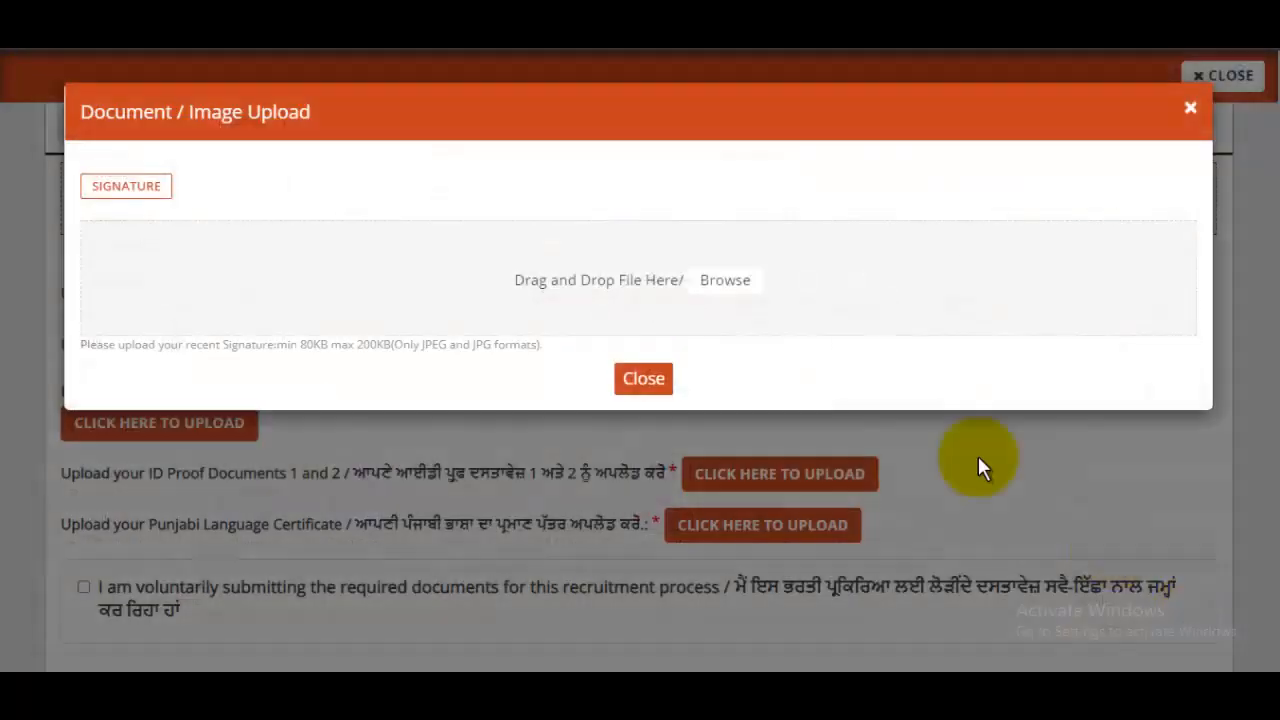
left_click(644, 380)
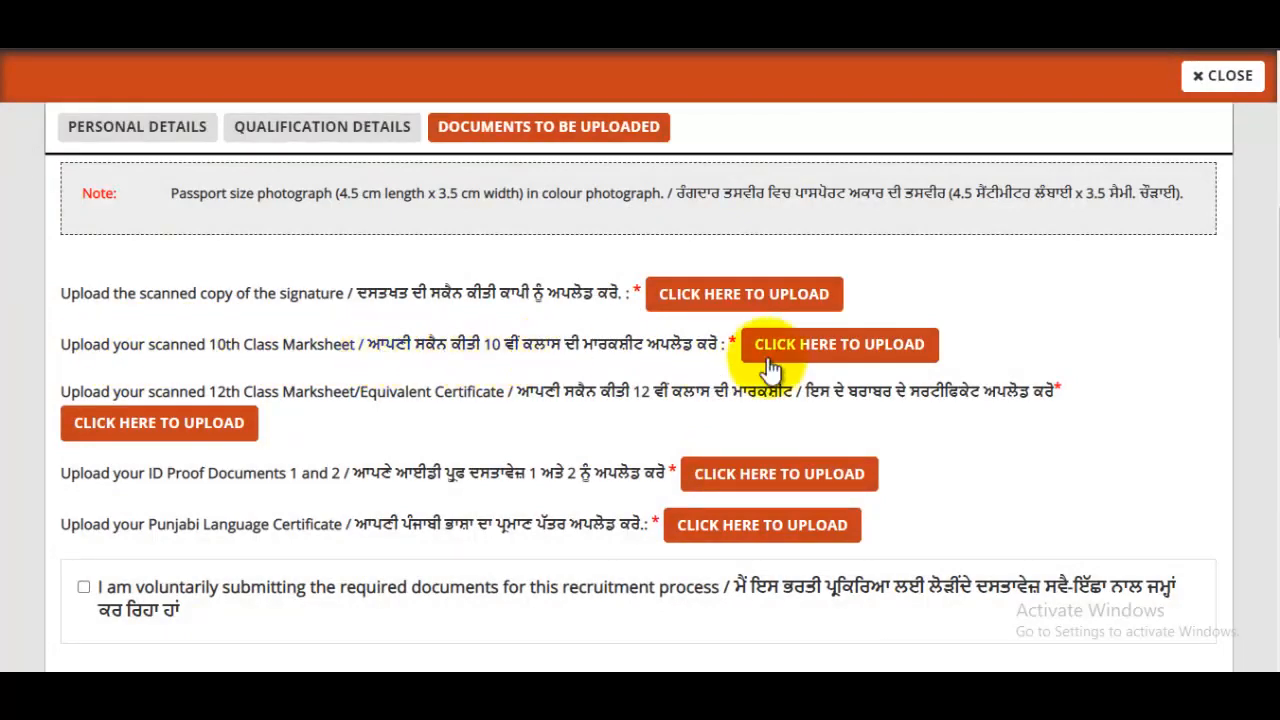
- Open the 10th Class Marksheet upload, review the accepted formats, and close the dialog
left_click(897, 355)
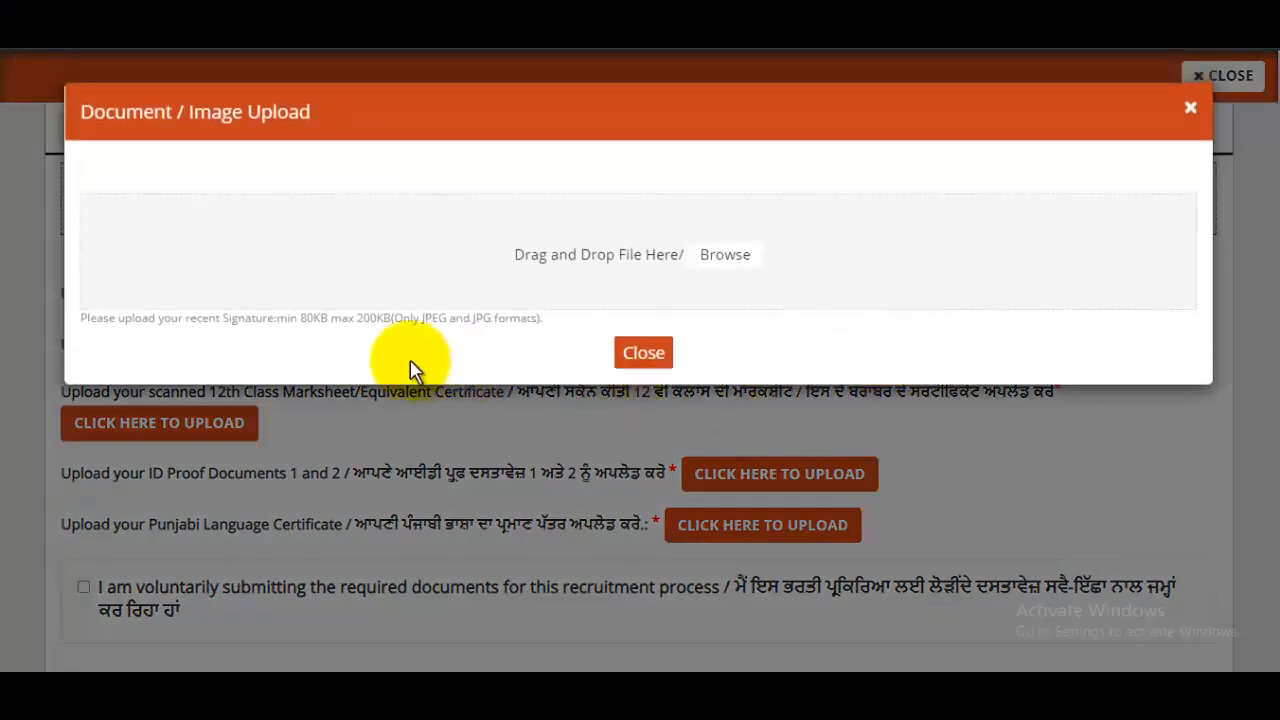
left_click_drag(386, 343, 457, 329)
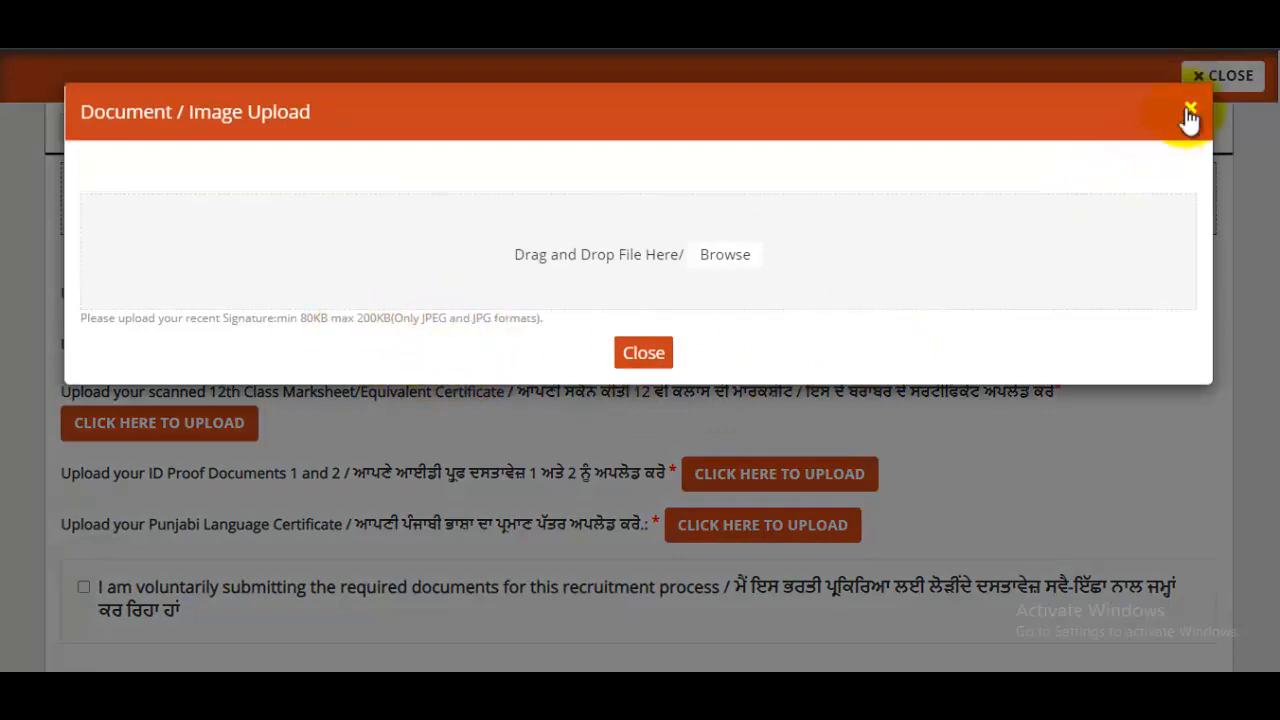
left_click(1190, 110)
scroll(298, 343, "down", 1)
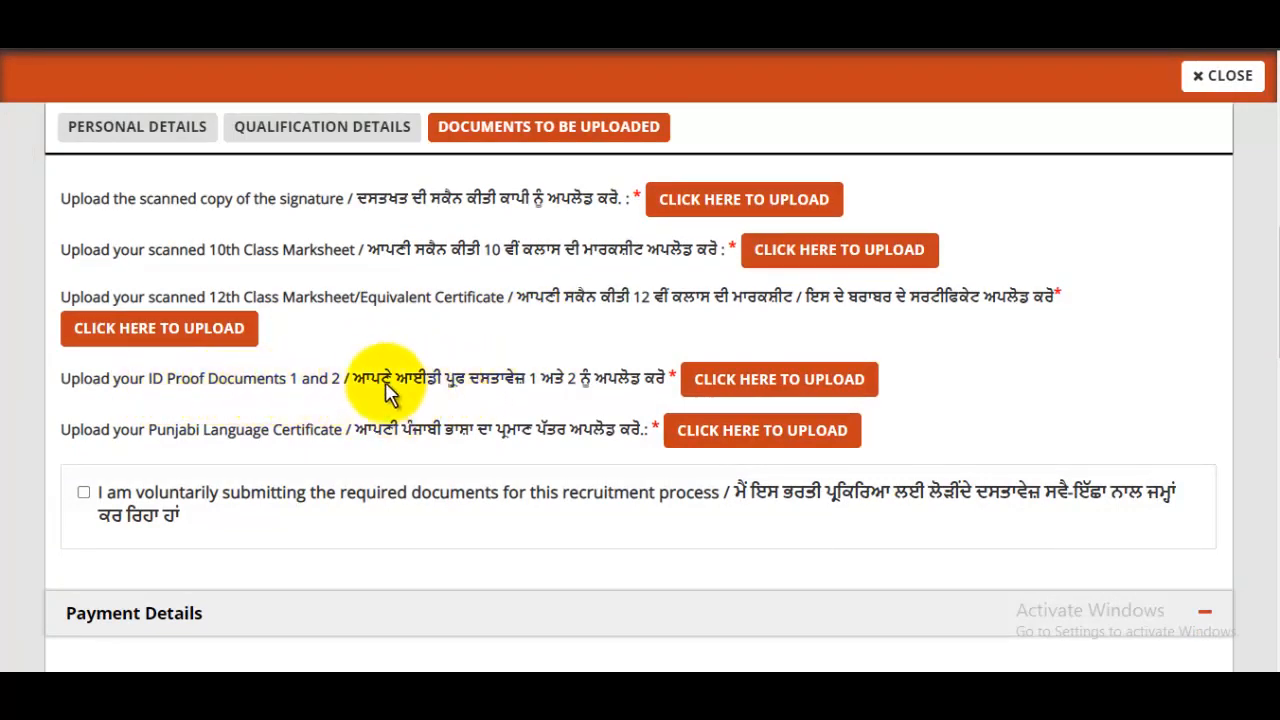
left_click(810, 380)
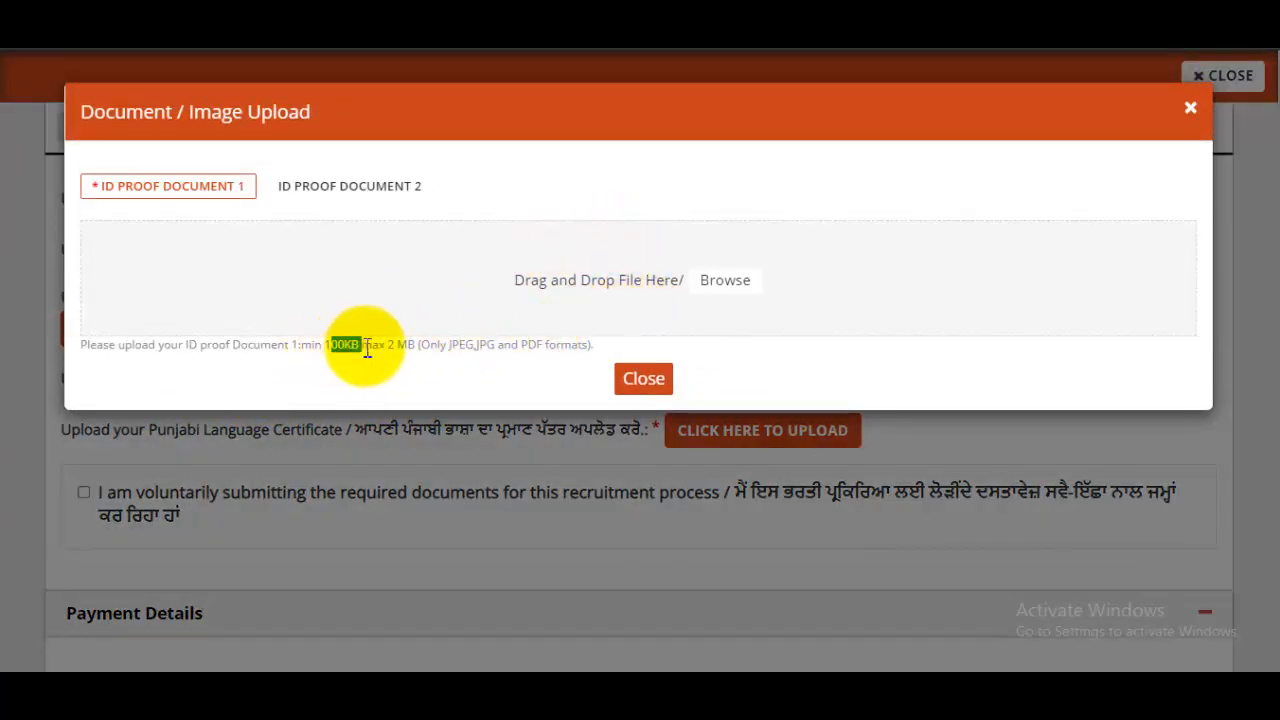
left_click_drag(500, 345, 560, 345)
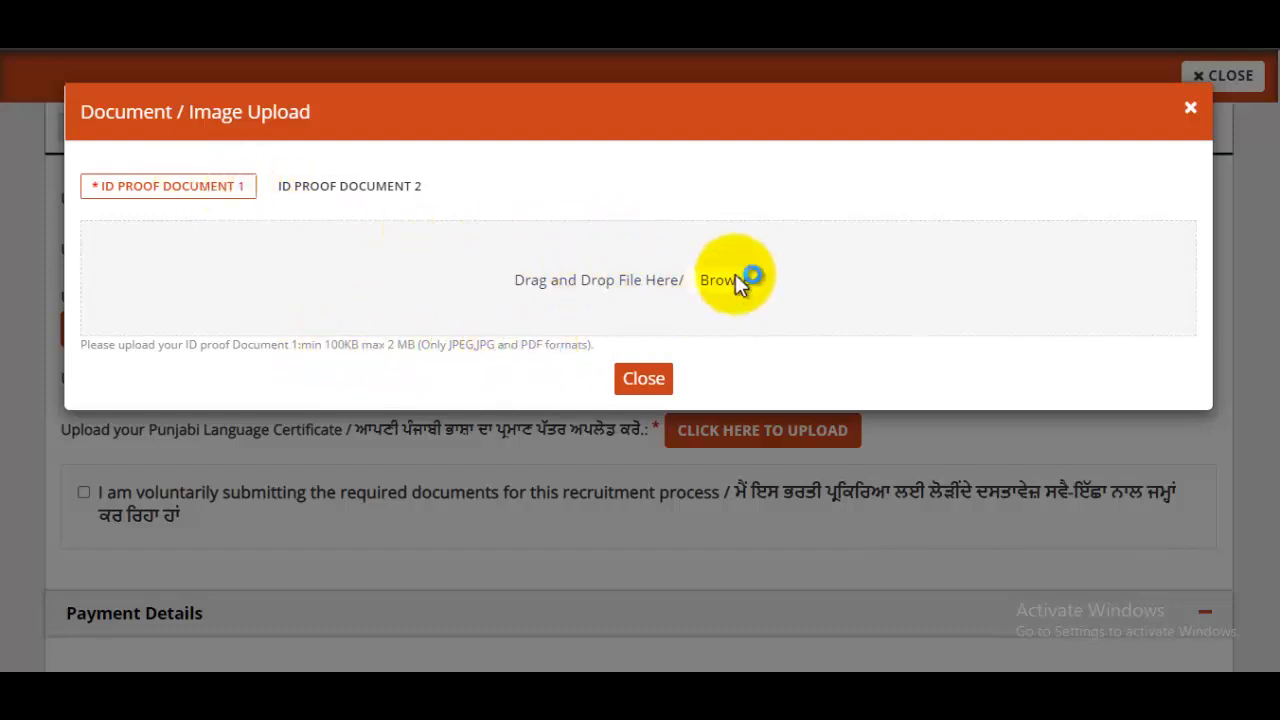
left_click(737, 280)
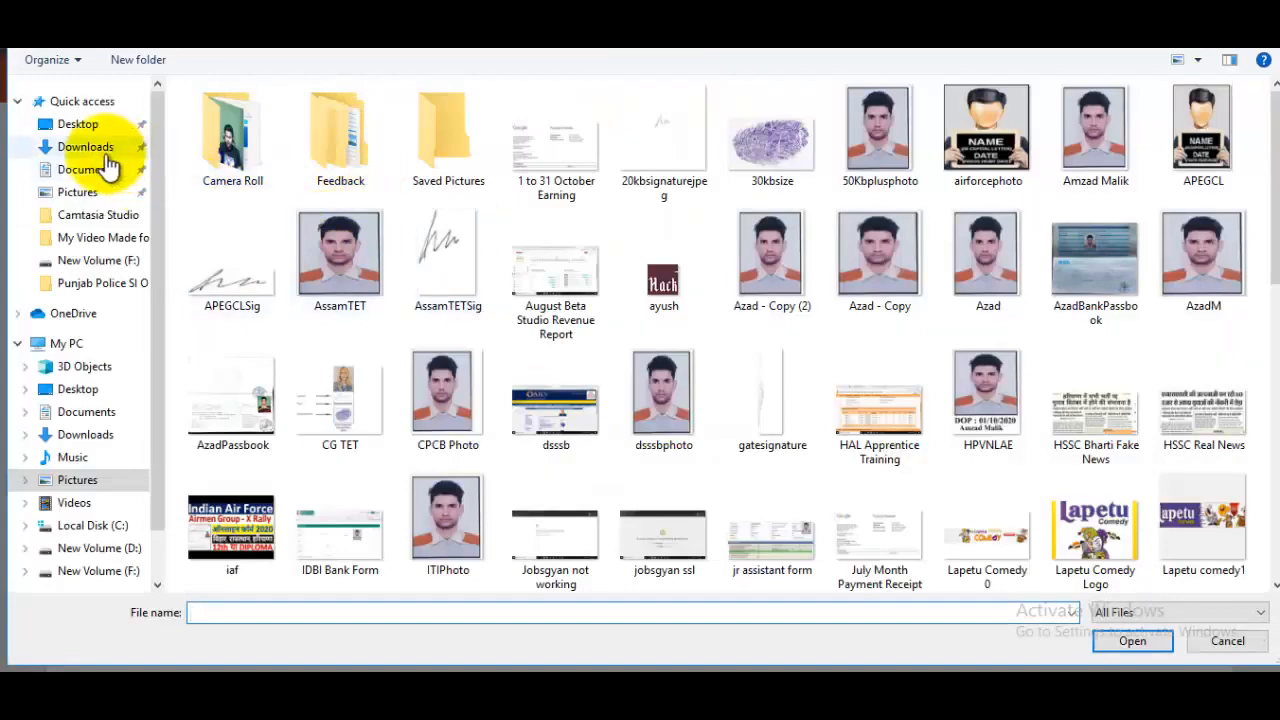
left_click(88, 147)
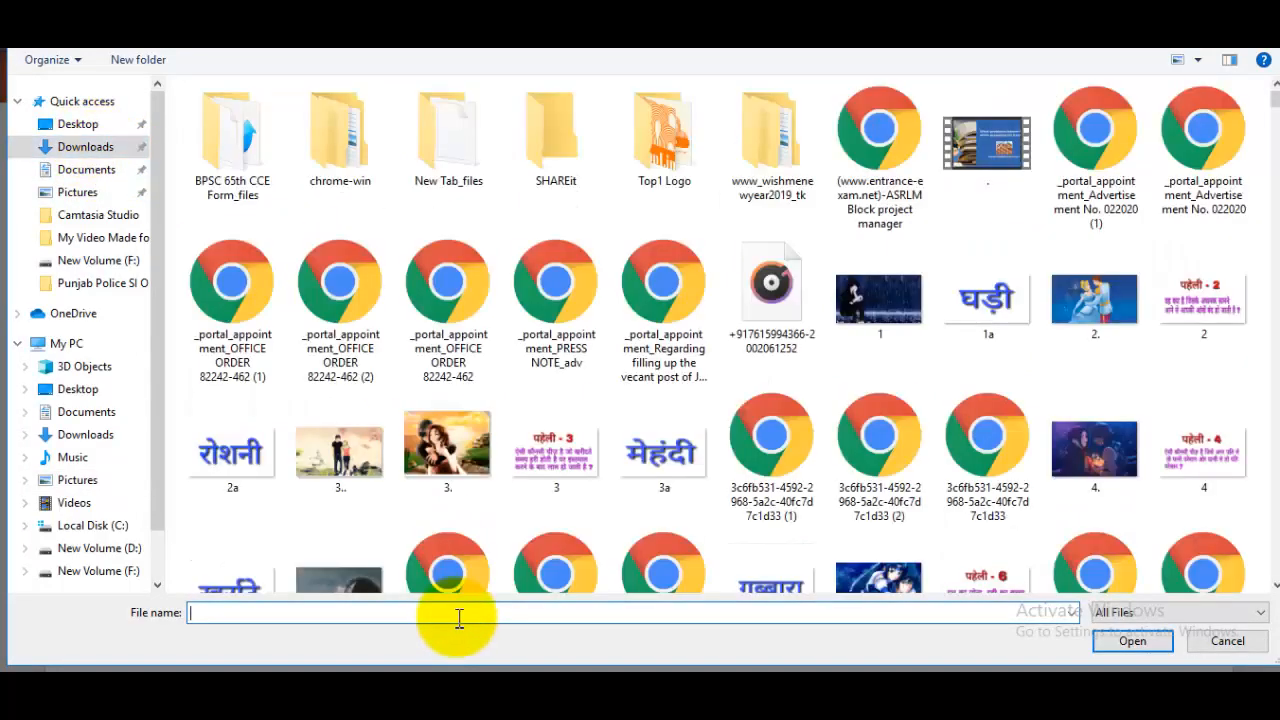
left_click(459, 617)
type("33.pdf")
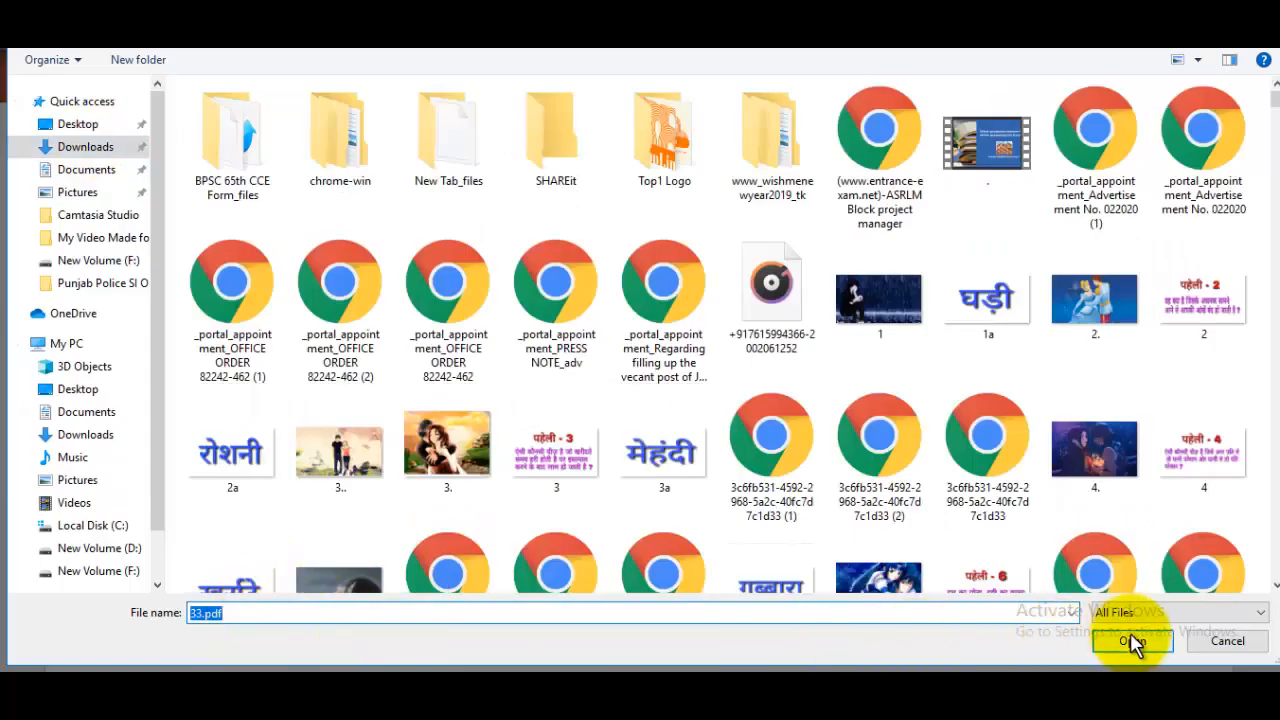
left_click(1131, 640)
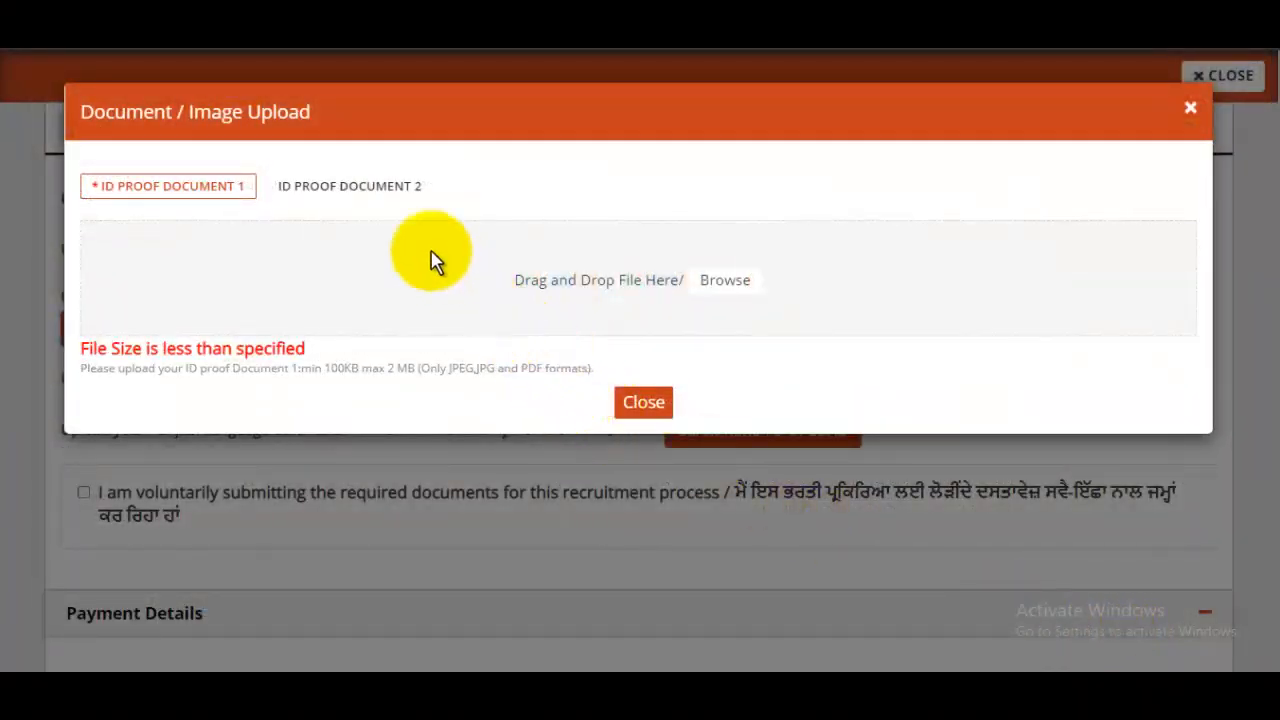
left_click(345, 192)
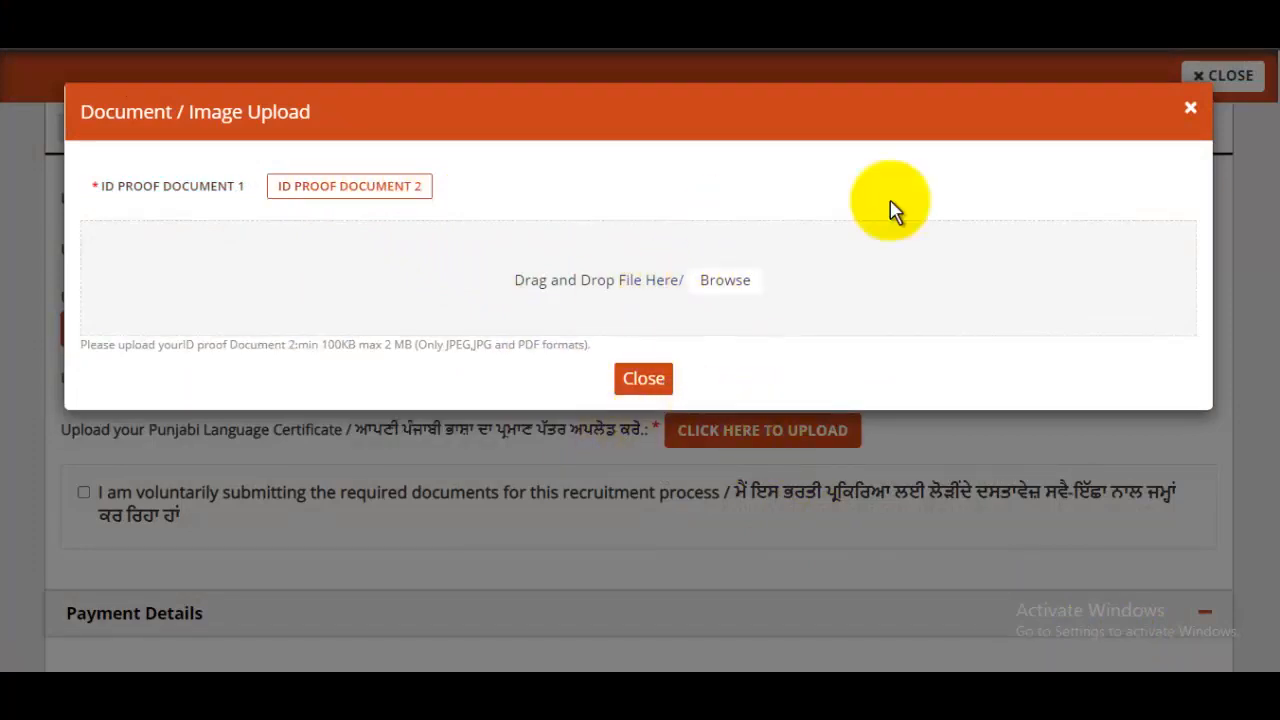
left_click(1188, 110)
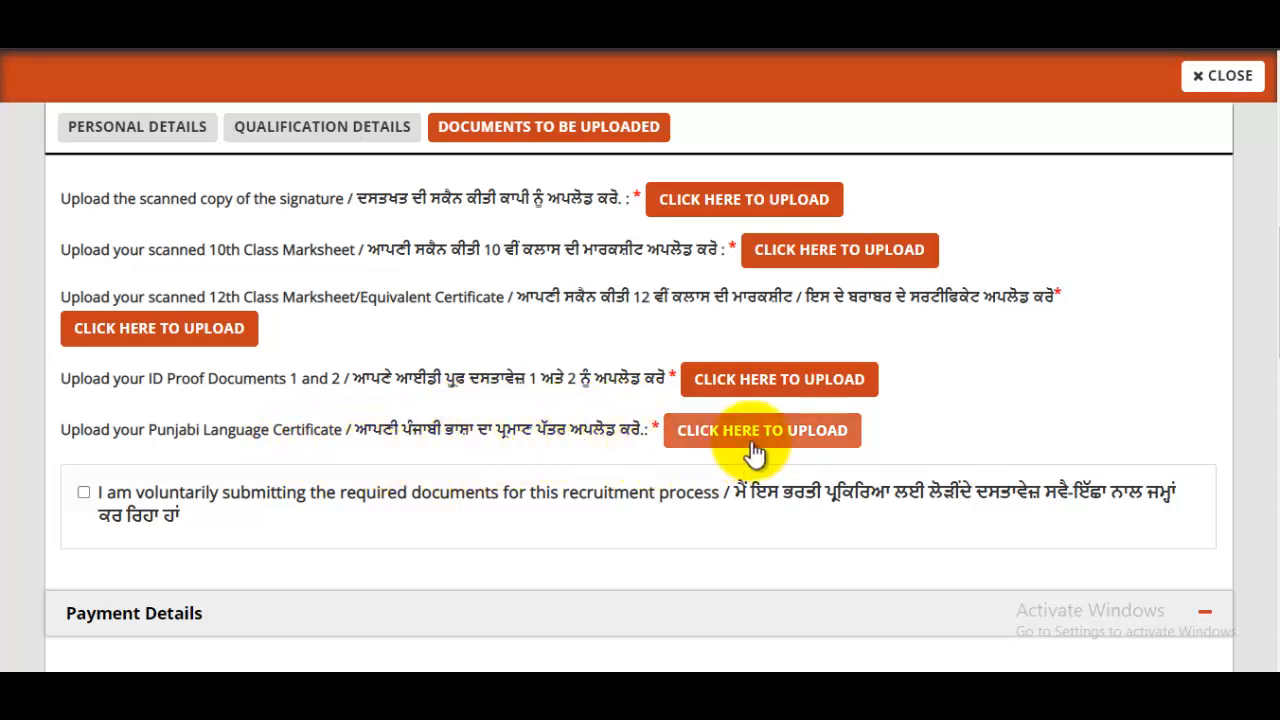
- Tick the box confirming voluntary submission of the required documents
scroll(600, 430, "down", 2)
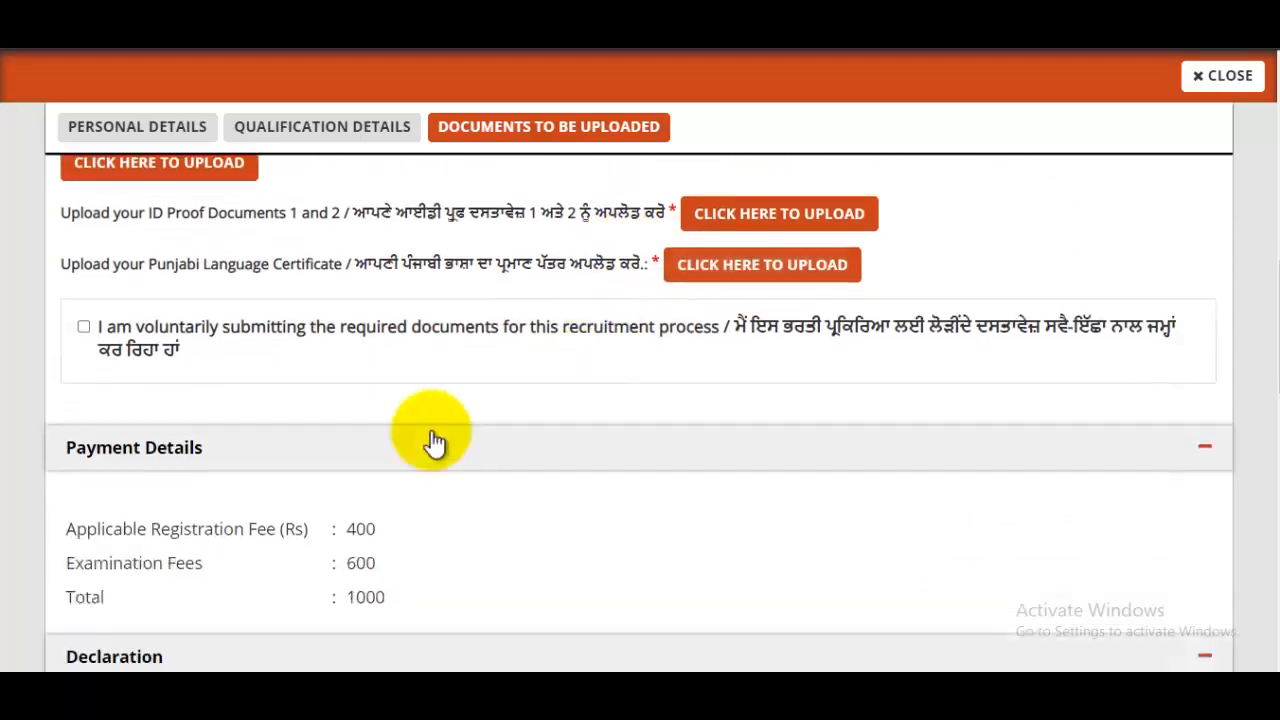
left_click(84, 304)
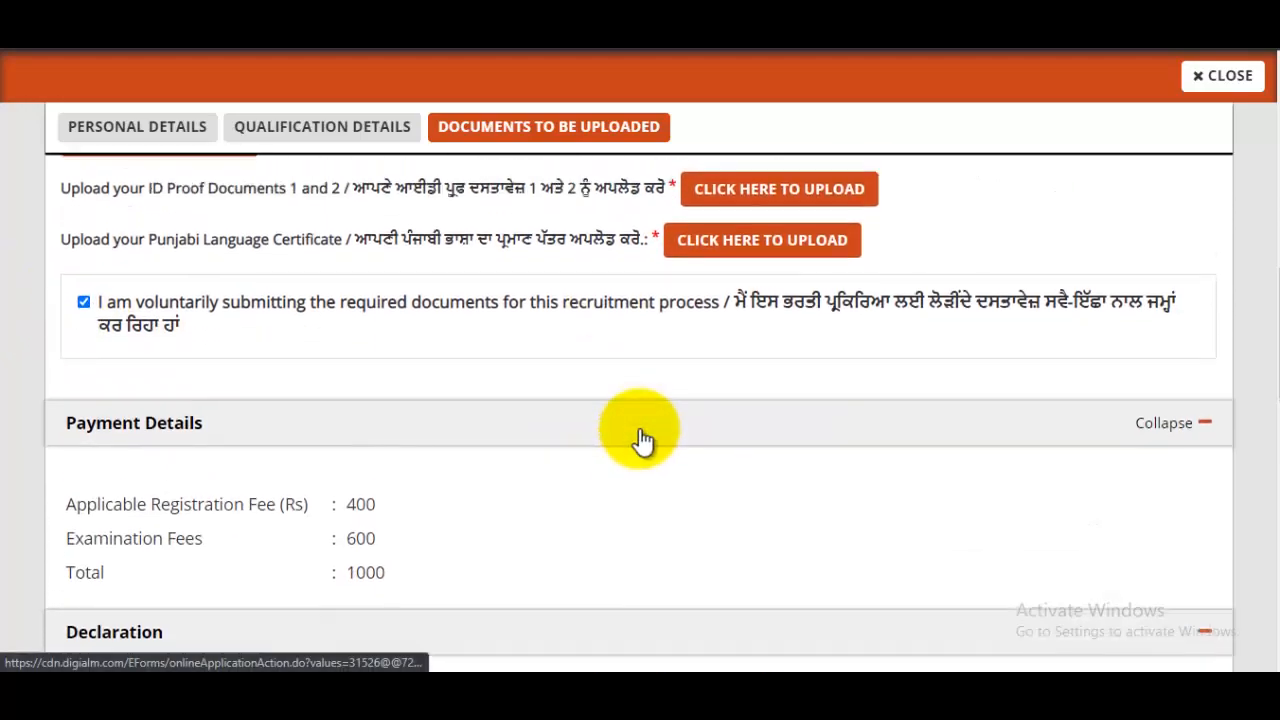
scroll(640, 437, "down", 6)
scroll(639, 437, "up", 2)
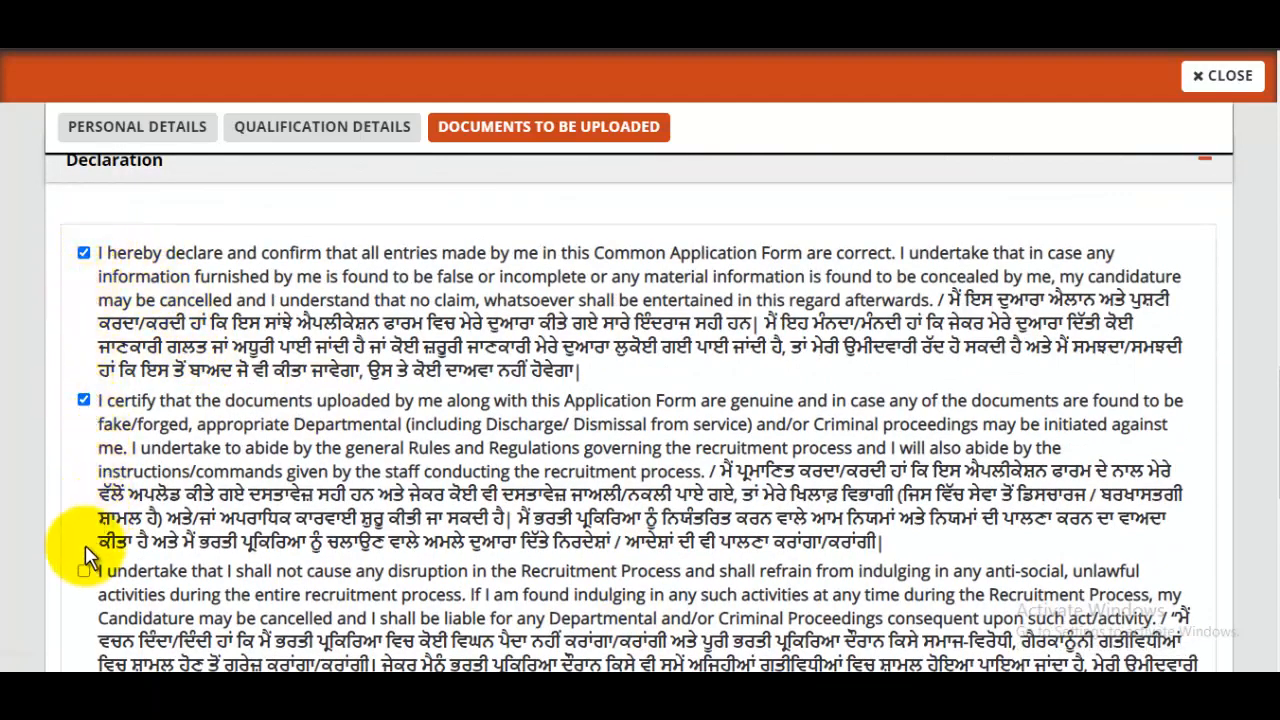
scroll(86, 543, "down", 2)
- Tick every declaration: no disruption, no canvassing, eligibility met, reporting criminal cases, not debarred
left_click(84, 382)
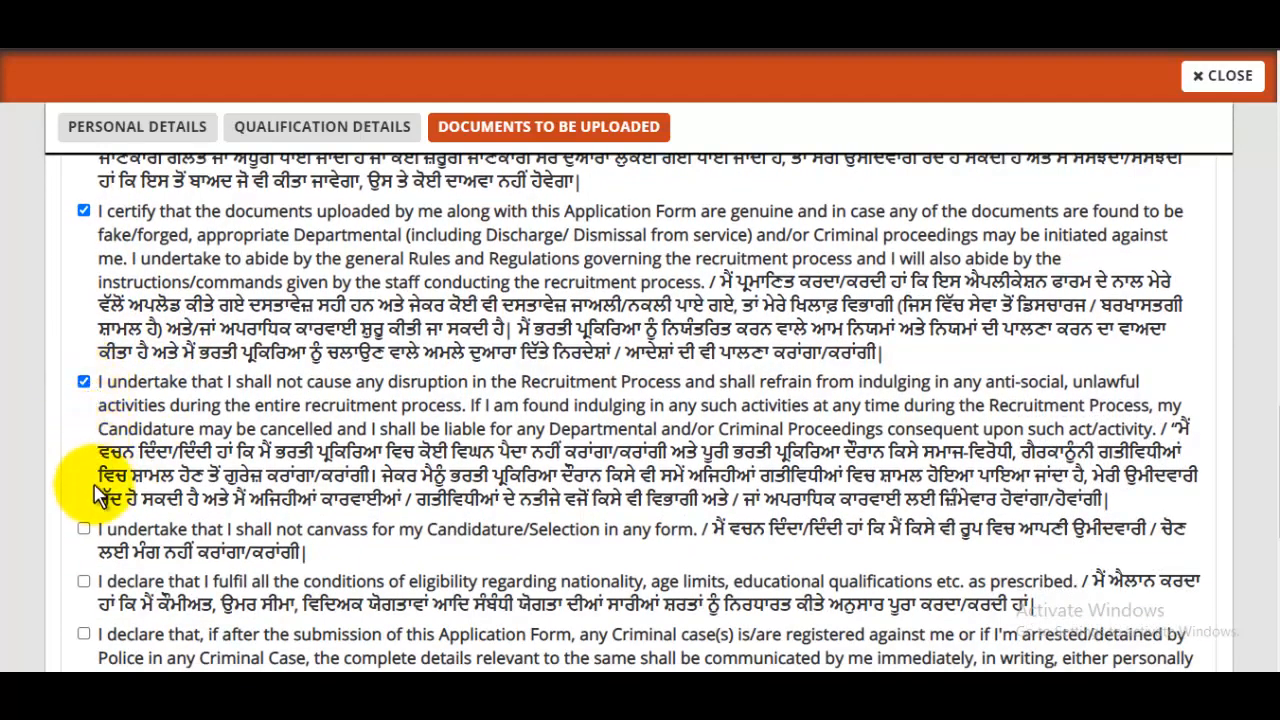
left_click(84, 529)
left_click(84, 581)
left_click(84, 634)
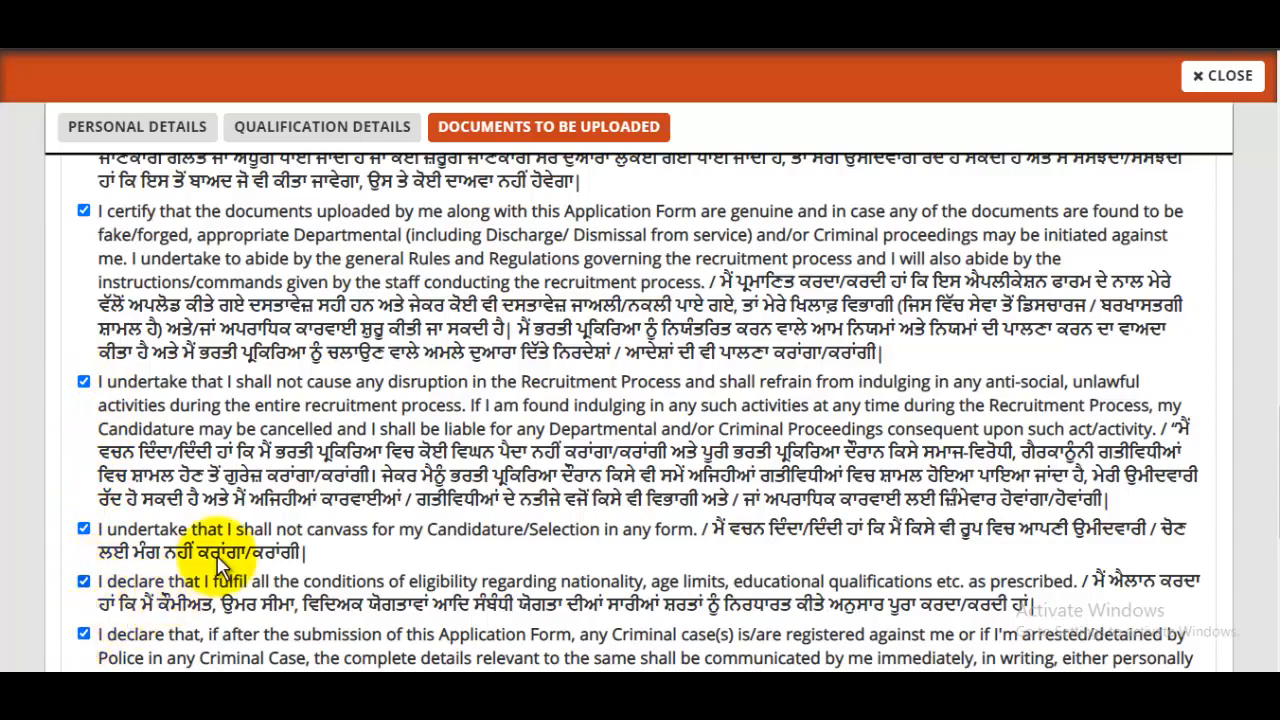
scroll(250, 540, "down", 2)
scroll(285, 530, "down", 1)
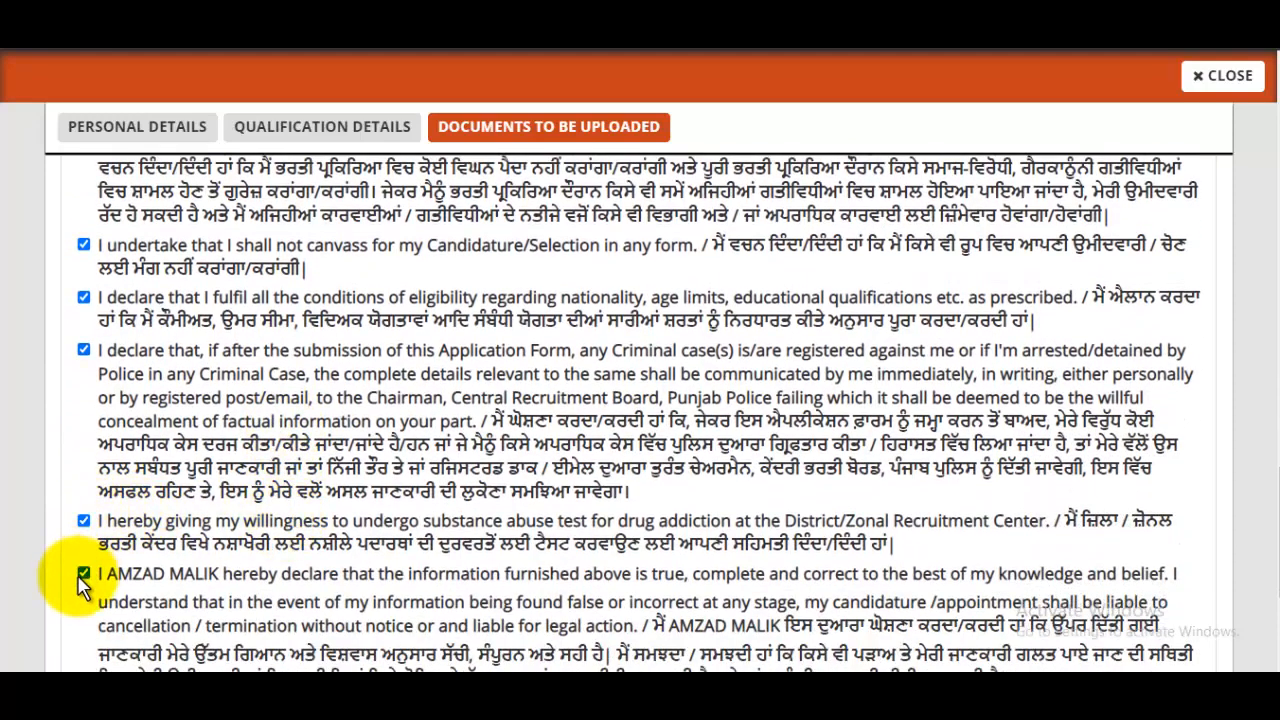
scroll(298, 483, "up", 1)
scroll(305, 478, "down", 3)
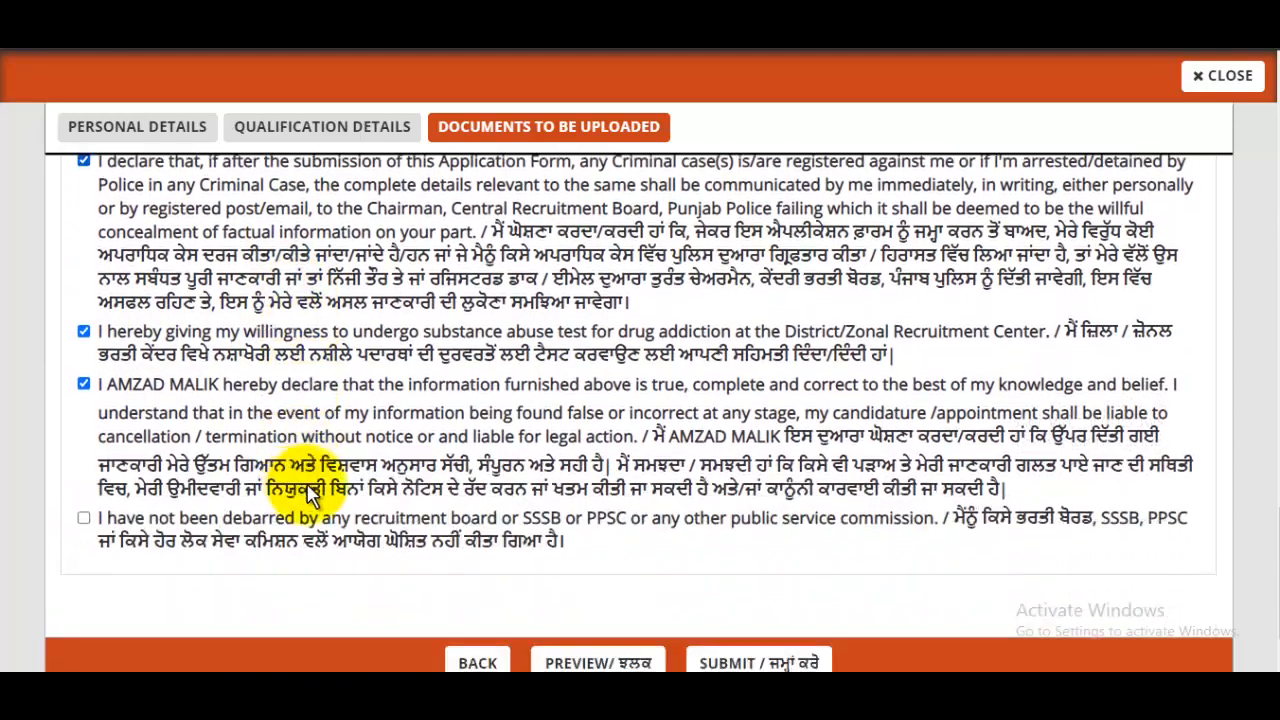
left_click(84, 520)
scroll(590, 470, "down", 1)
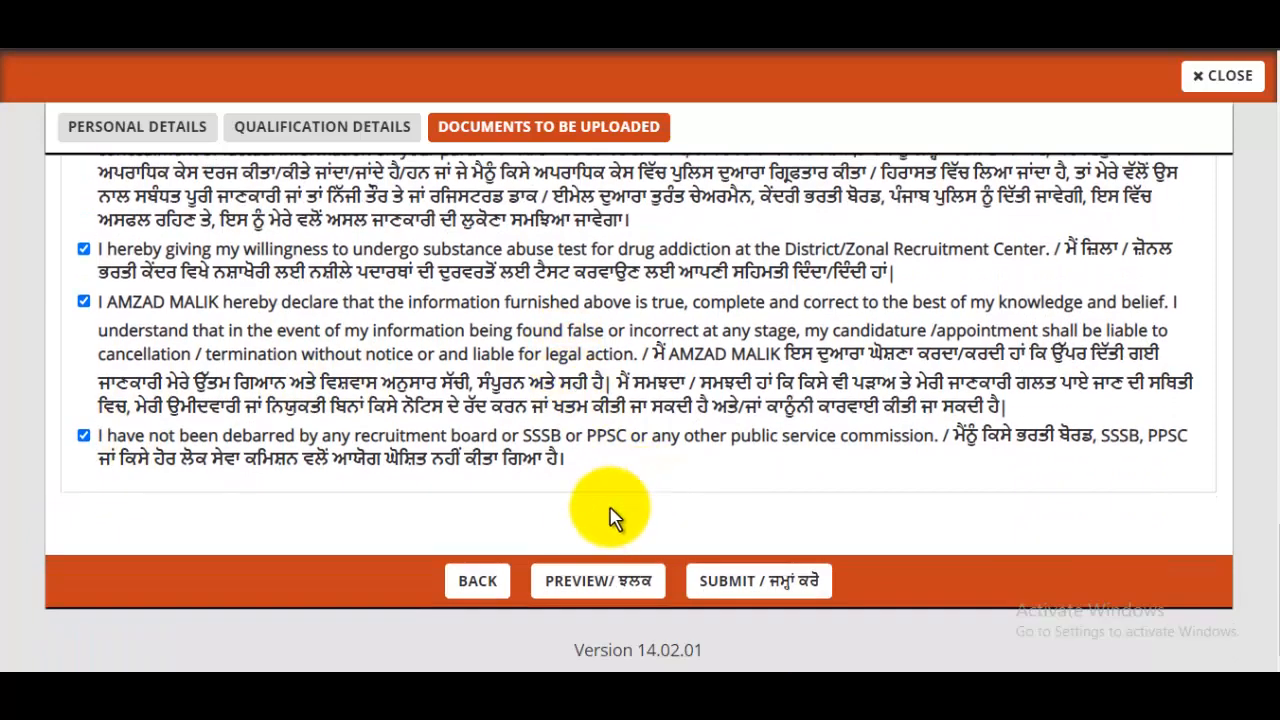
- Submit the application and choose HDFC Bank Debit Card to pay the INR 1000.00 fee
left_click(787, 590)
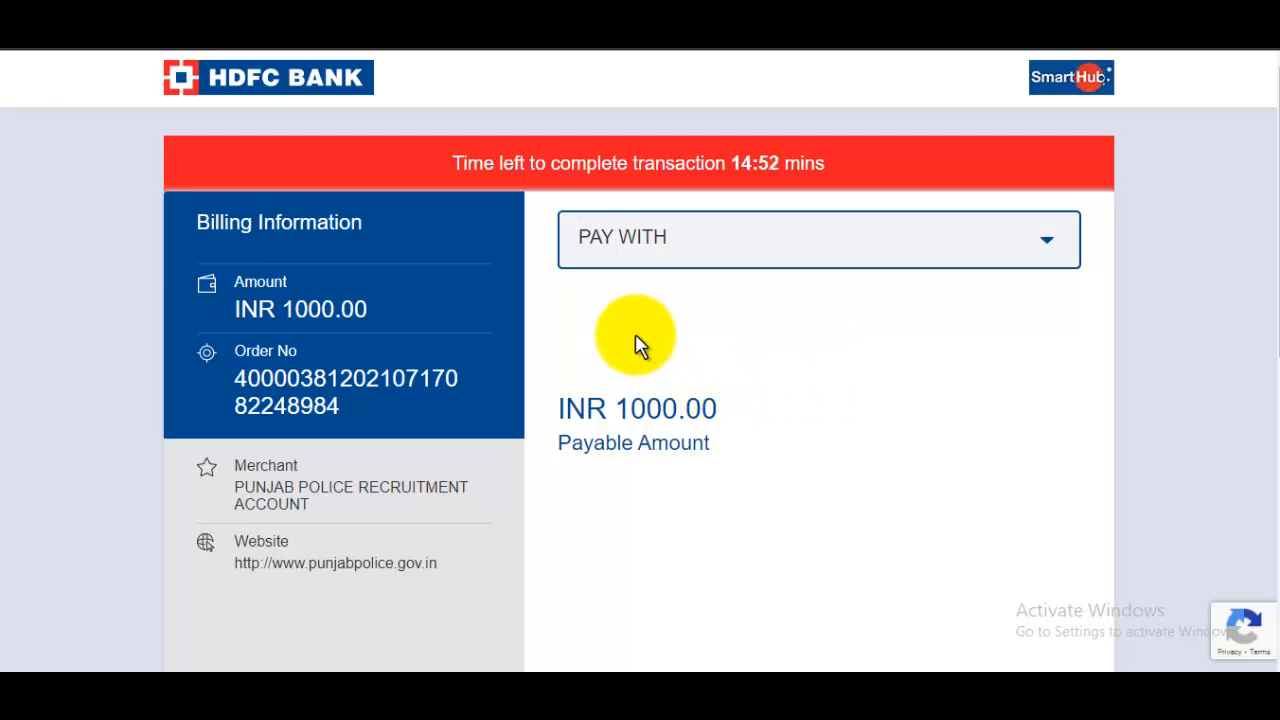
left_click(757, 246)
scroll(814, 466, "down", 5)
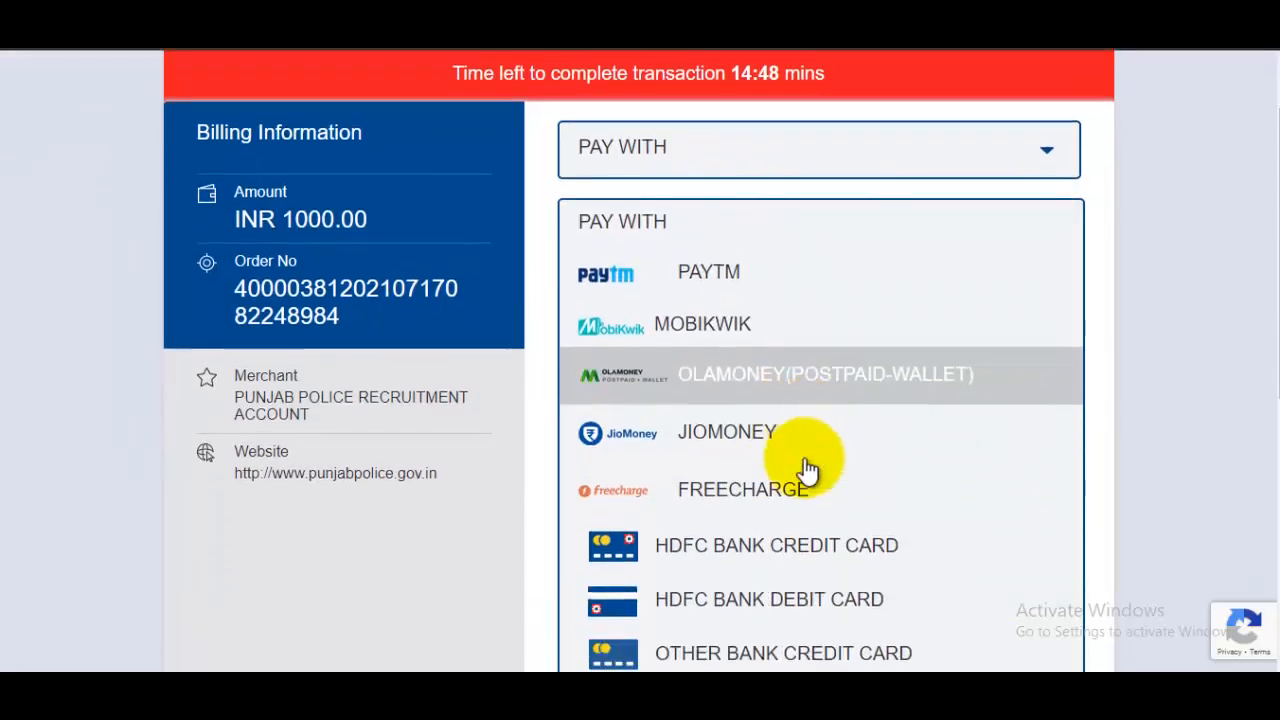
scroll(855, 462, "up", 2)
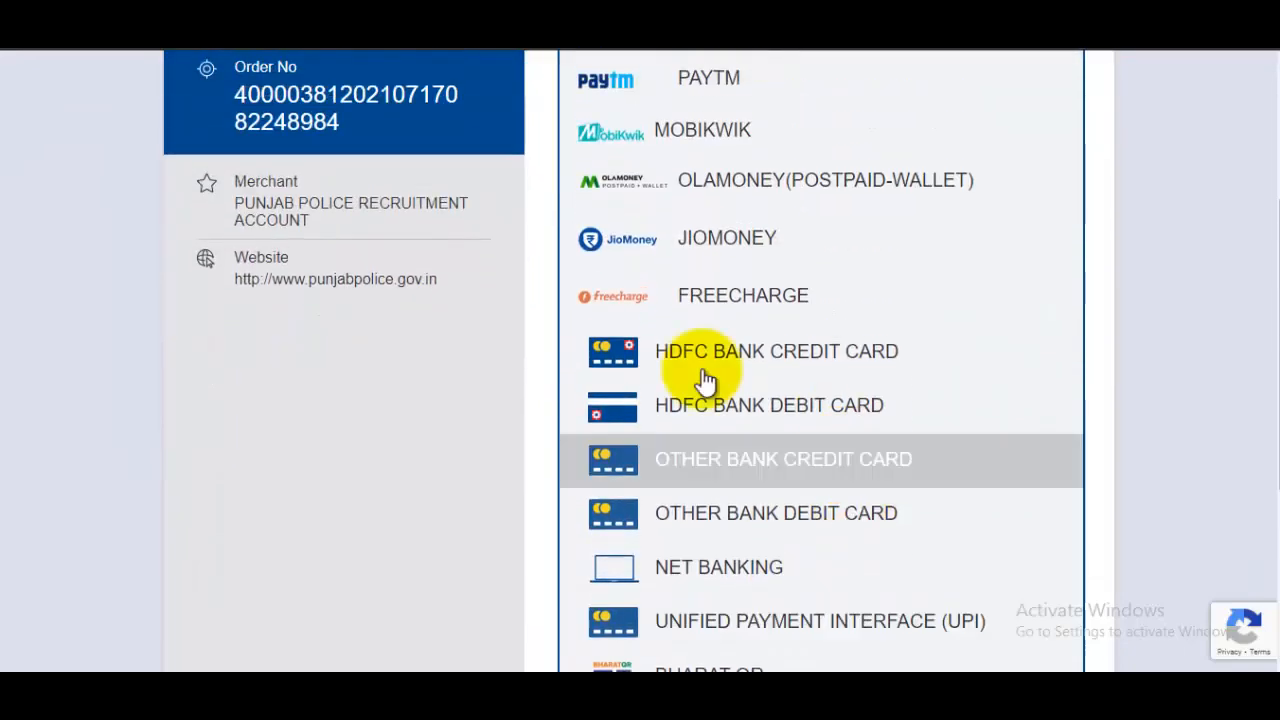
left_click(785, 408)
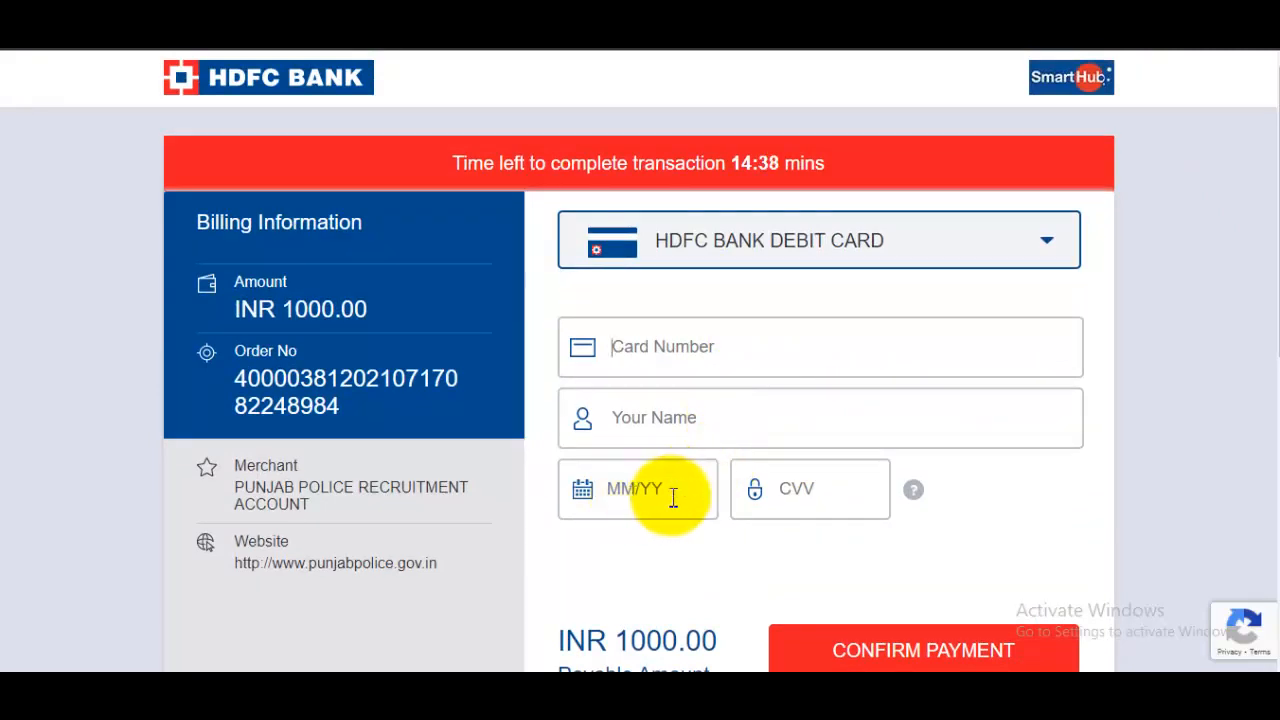
scroll(905, 430, "down", 2)
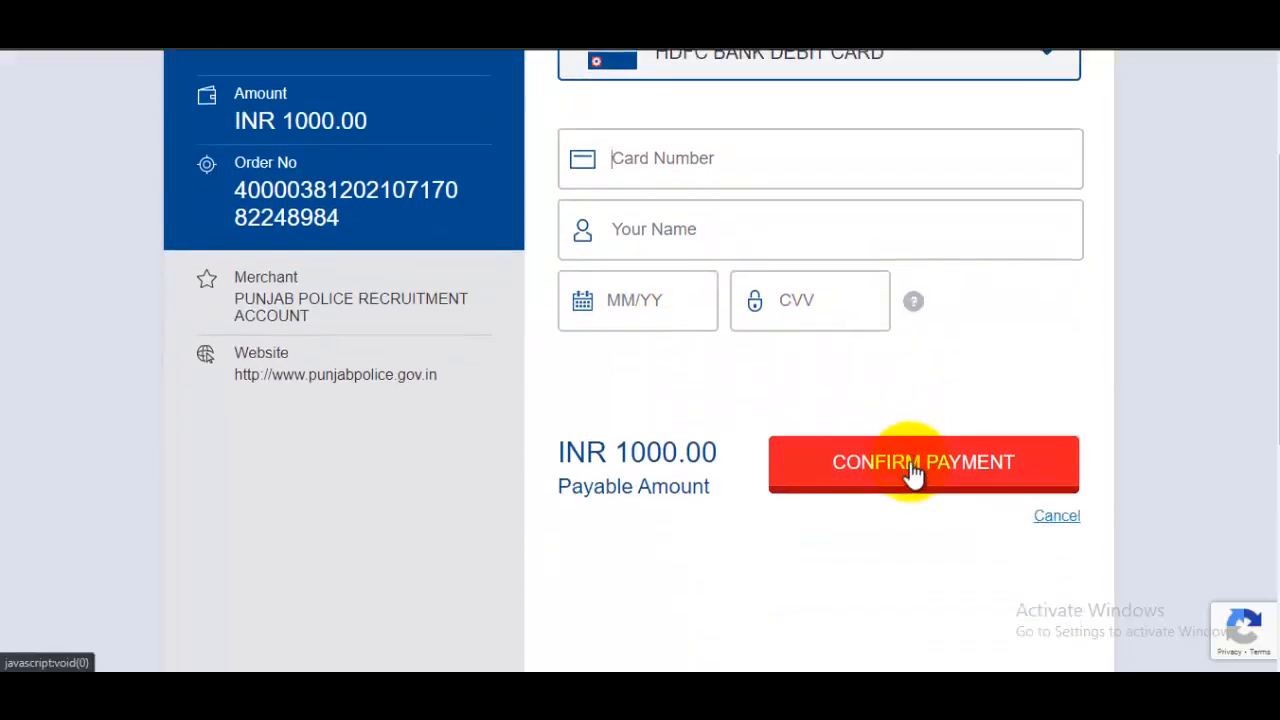
scroll(912, 472, "up", 2)
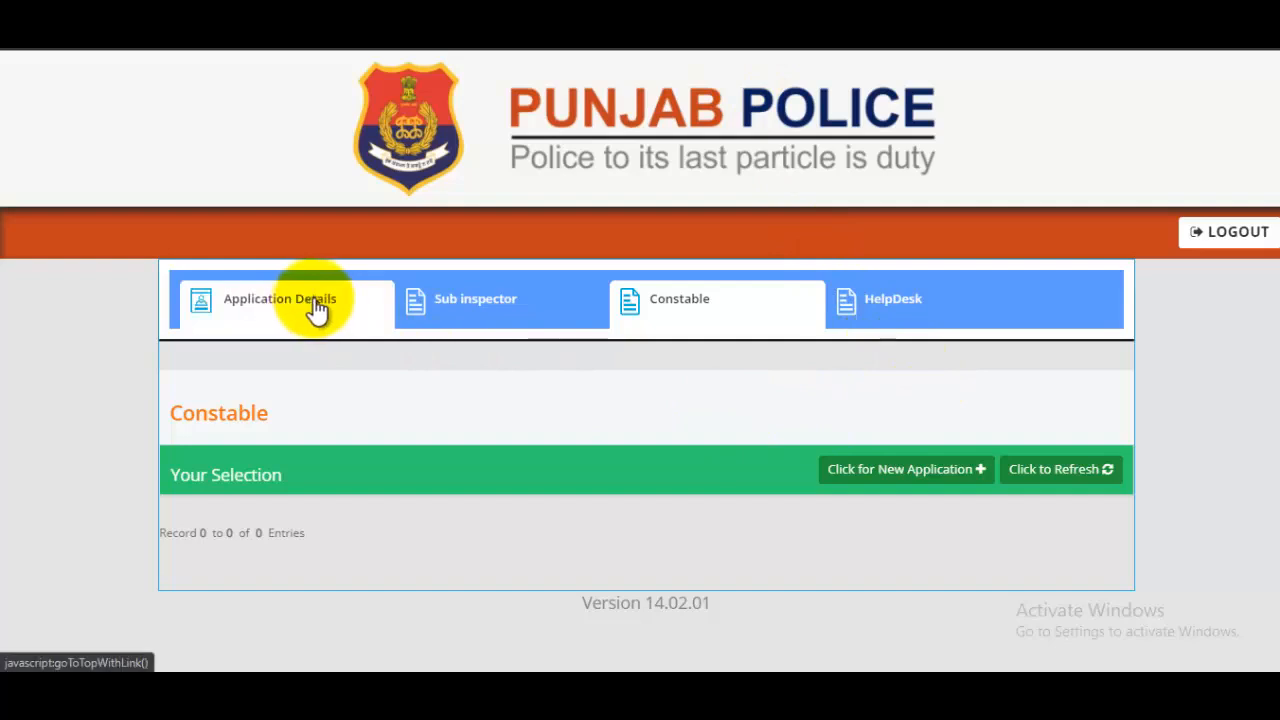
- Refresh the Constable list by switching to Sub inspector and back to show the 2021 application
left_click(455, 320)
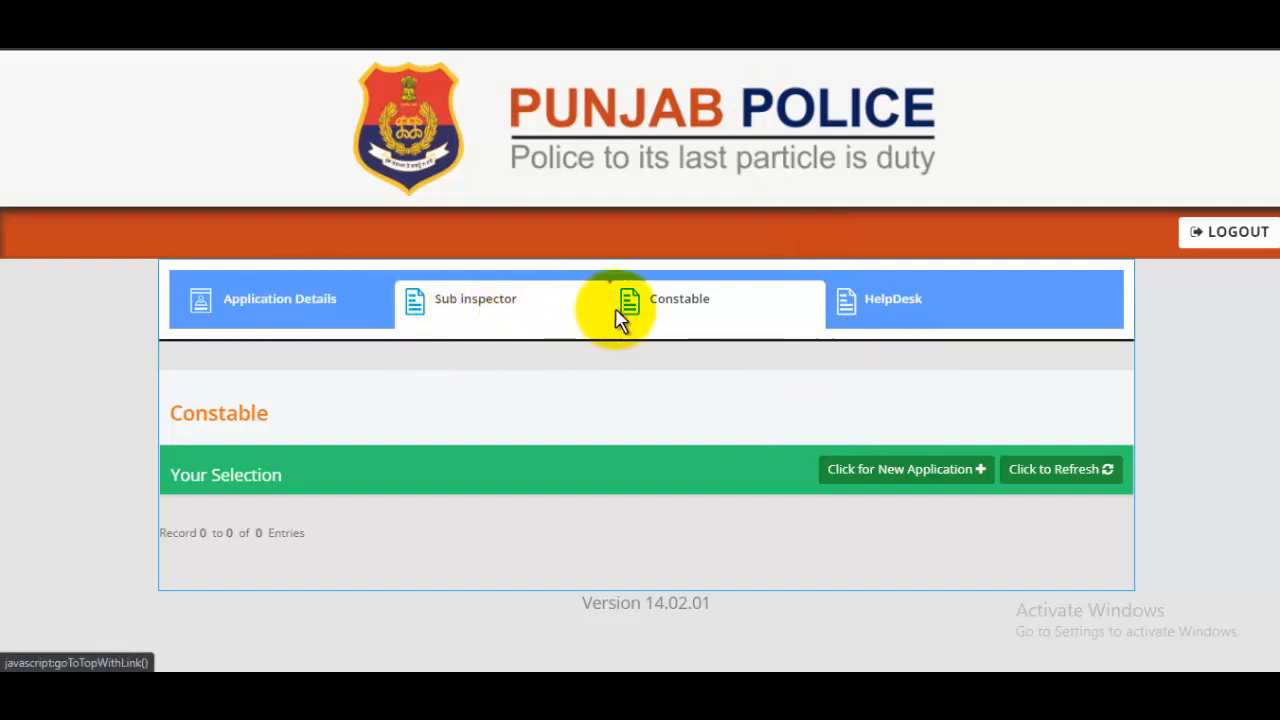
left_click(750, 312)
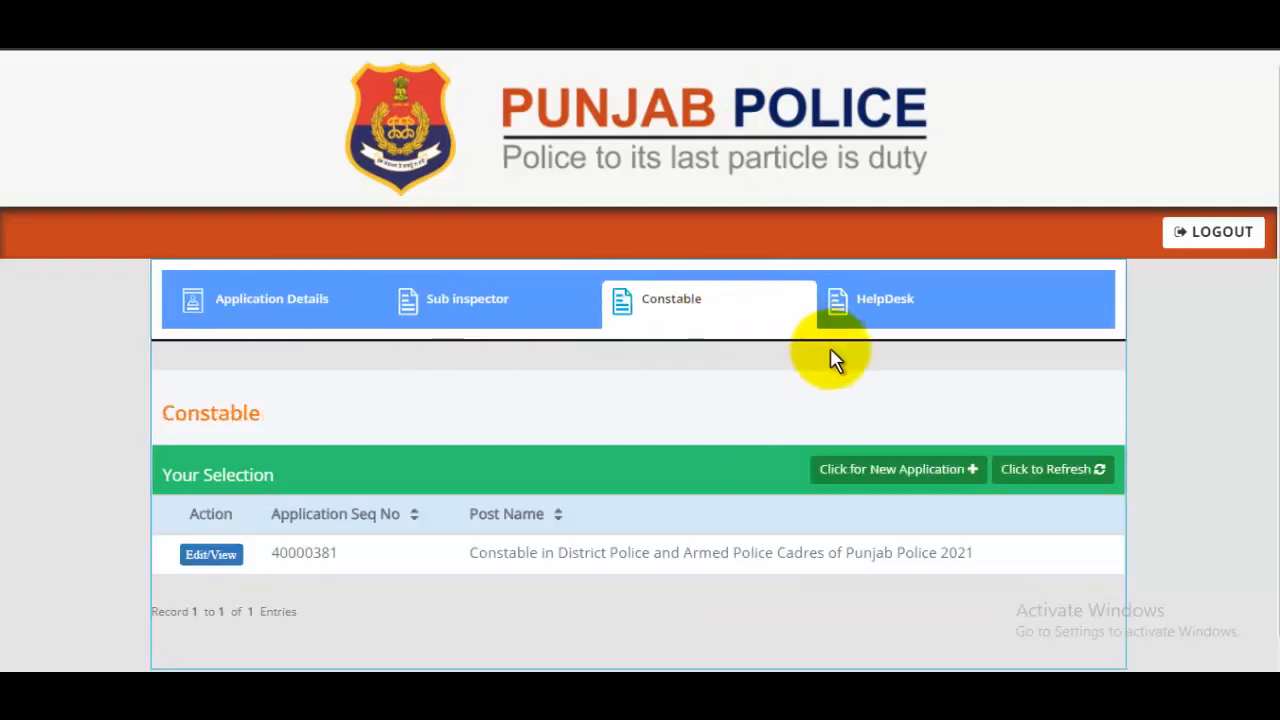
scroll(829, 414, "down", 1)
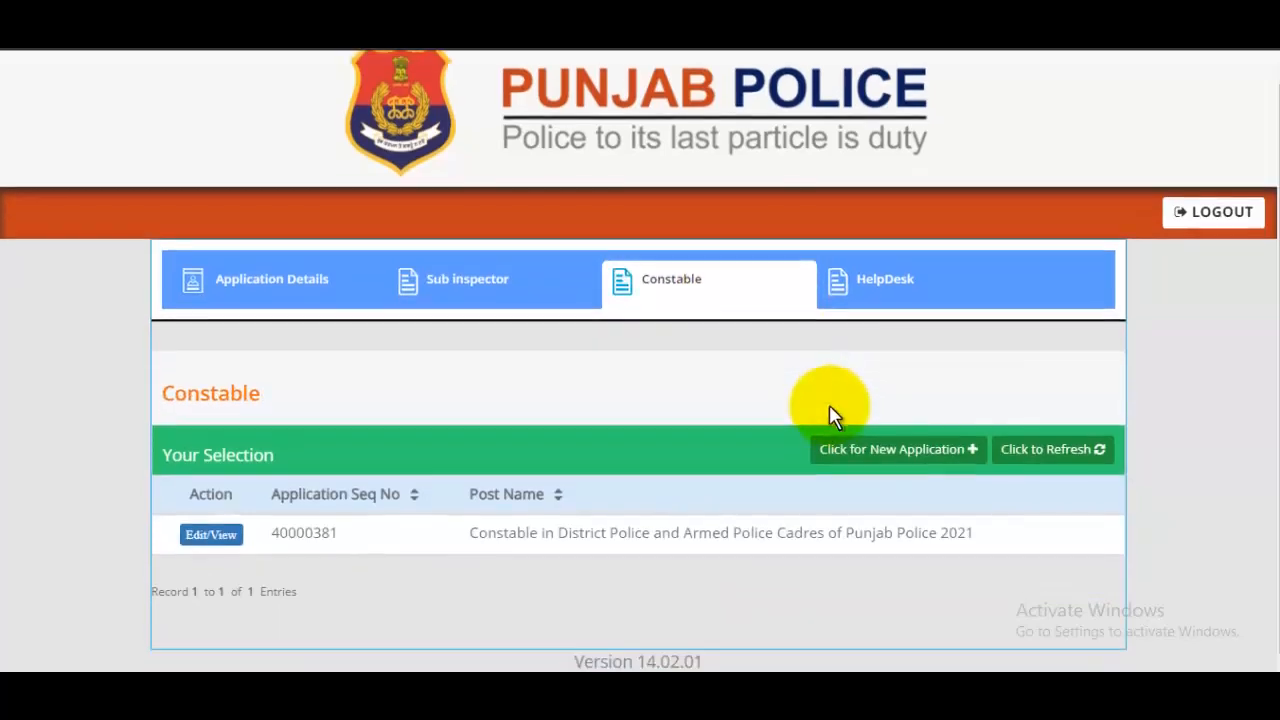